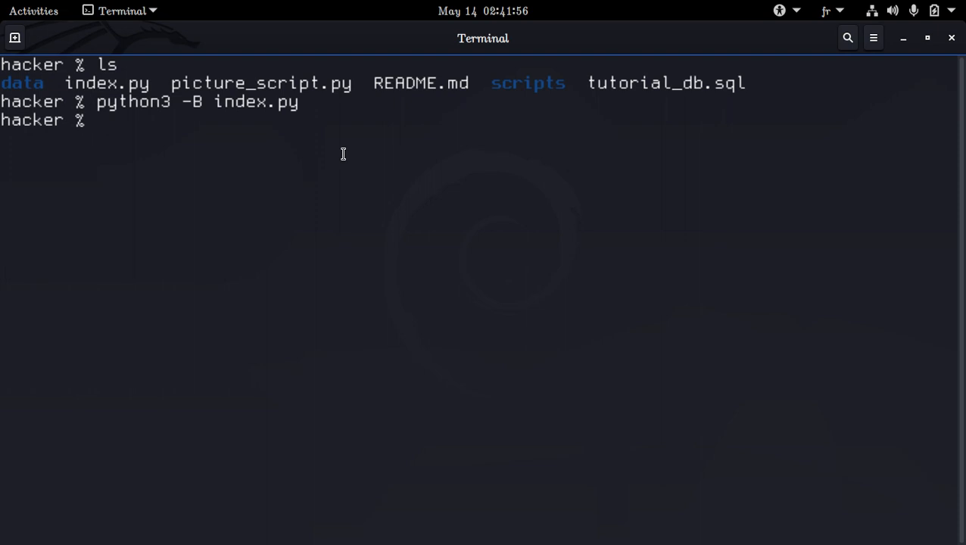
{"action": "type", "text": "designer"}
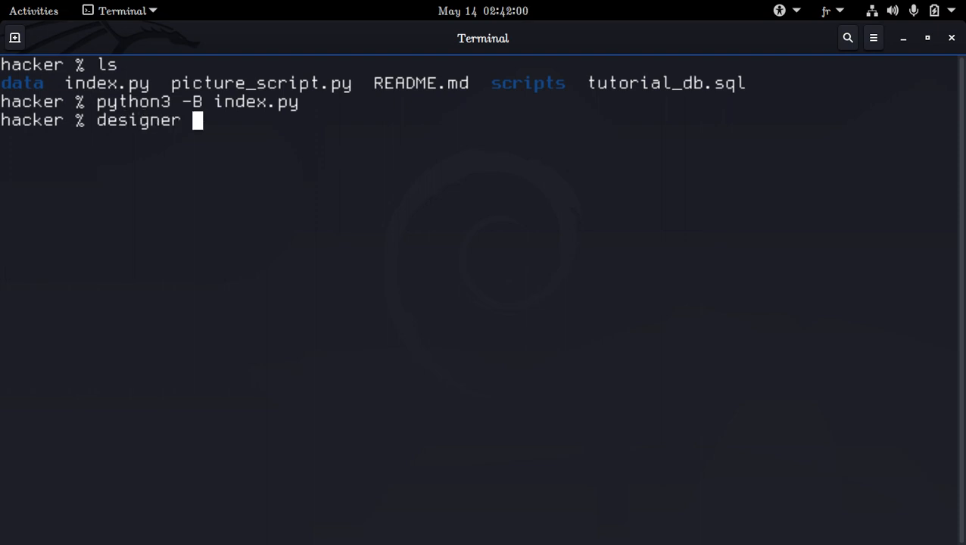
{"action": "key", "text": "BackSpace"}
{"action": "key", "text": "BackSpace"}
{"action": "key", "text": "BackSpace"}
{"action": "key", "text": "BackSpace"}
{"action": "key", "text": "BackSpace"}
{"action": "key", "text": "BackSpace"}
{"action": "key", "text": "BackSpace"}
{"action": "key", "text": "BackSpace"}
{"action": "key", "text": "BackSpace"}
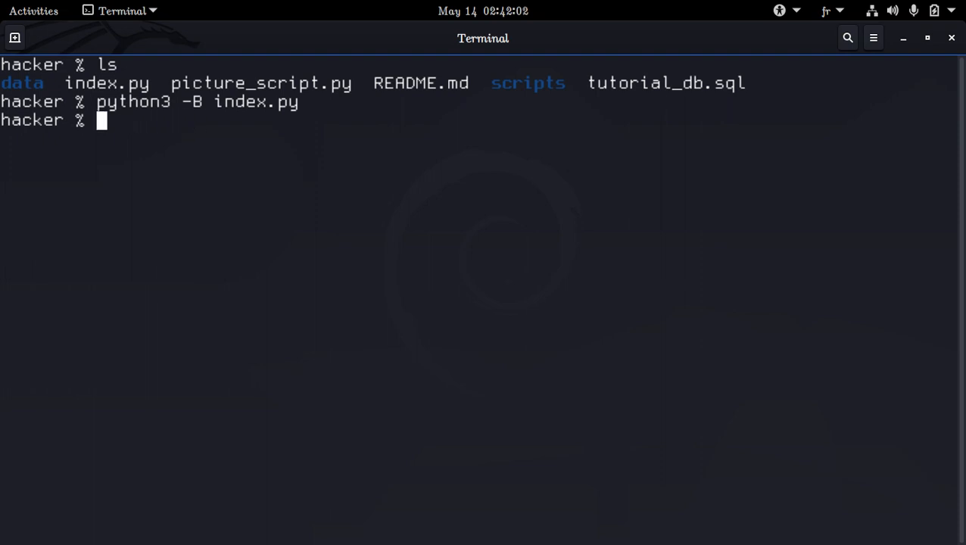
Step: Rerun python3 -B index.py, view the Show All Student and Create/Delete/Update Student tabs, and close the app
{"action": "key", "text": "Up"}
{"action": "key", "text": "Return"}
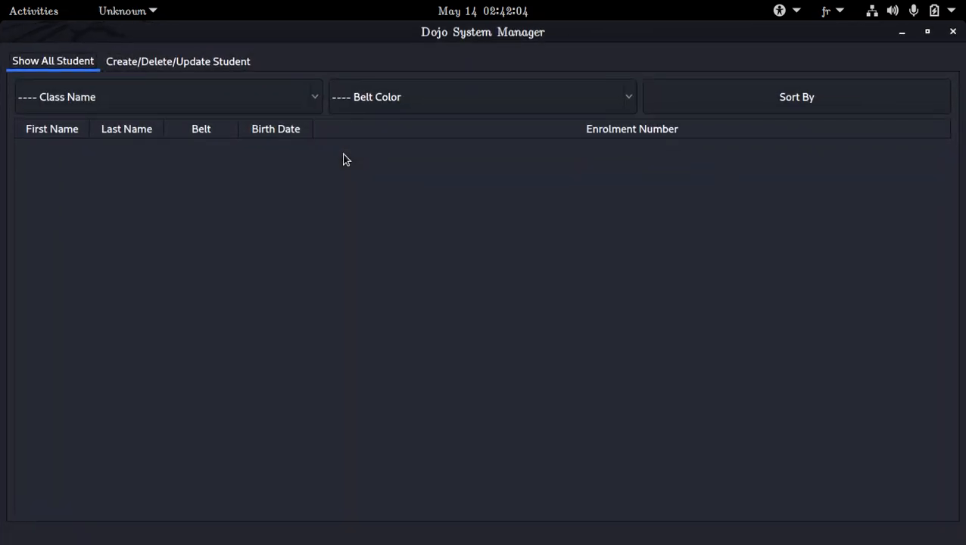
{"action": "left_click", "coordinate": [200, 62]}
{"action": "left_click", "coordinate": [220, 155]}
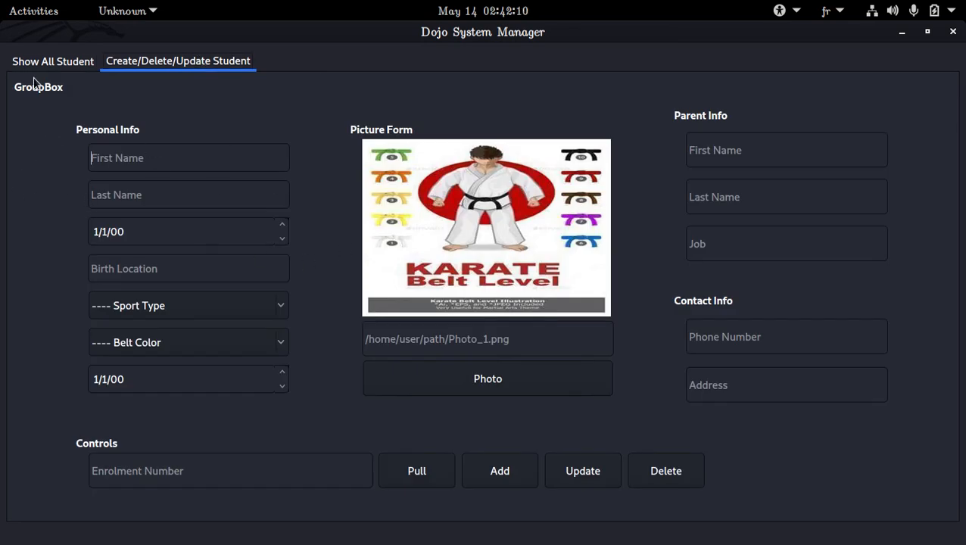
{"action": "left_click", "coordinate": [87, 62]}
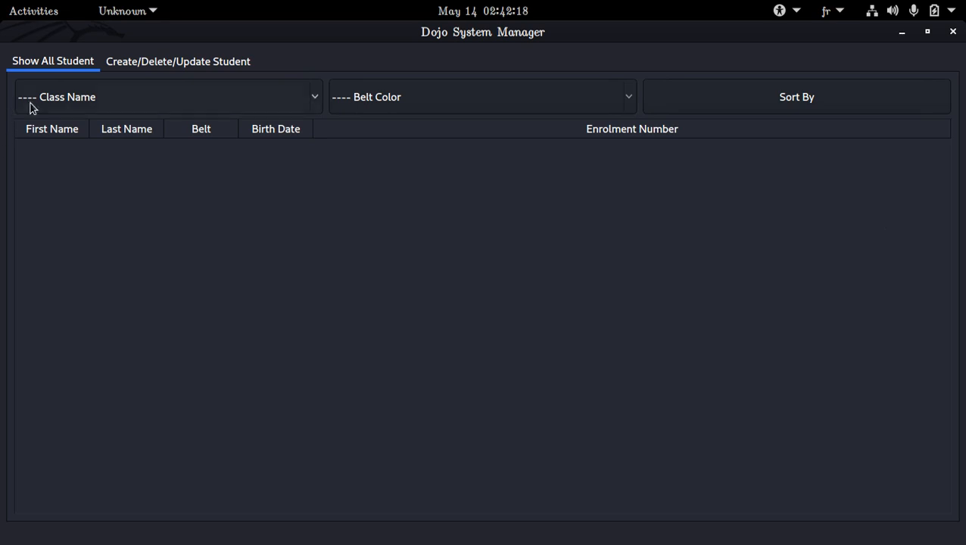
{"action": "left_click", "coordinate": [140, 63]}
{"action": "left_click", "coordinate": [85, 66]}
{"action": "left_click", "coordinate": [952, 31]}
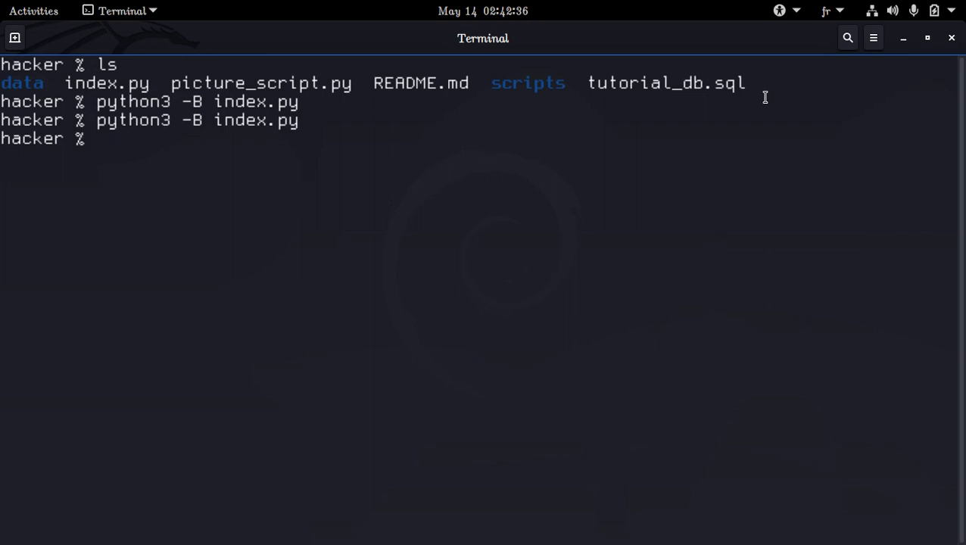
Step: Relaunch the app, inspect the date fields on the Create/Delete/Update Student tab, and close it
{"action": "key", "text": "Up"}
{"action": "key", "text": "Return"}
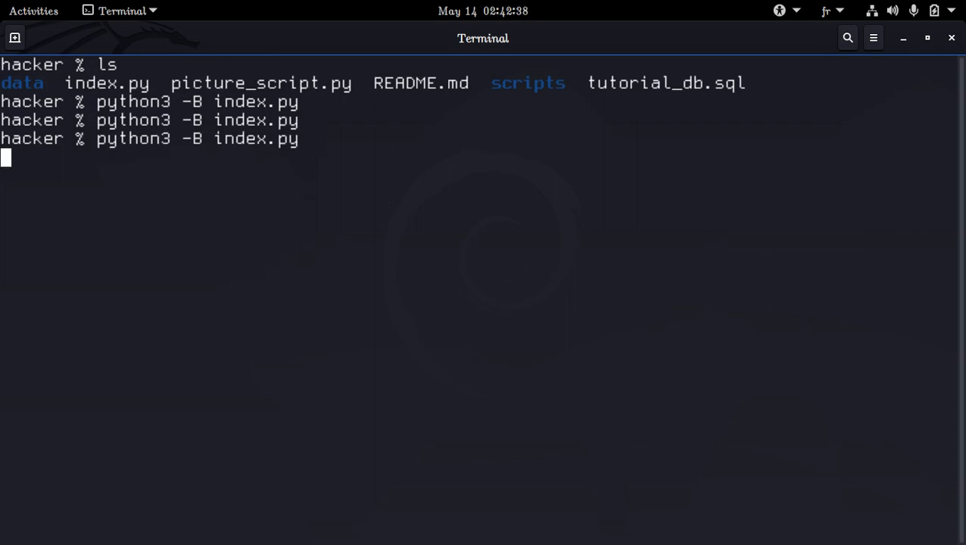
{"action": "left_click", "coordinate": [203, 61]}
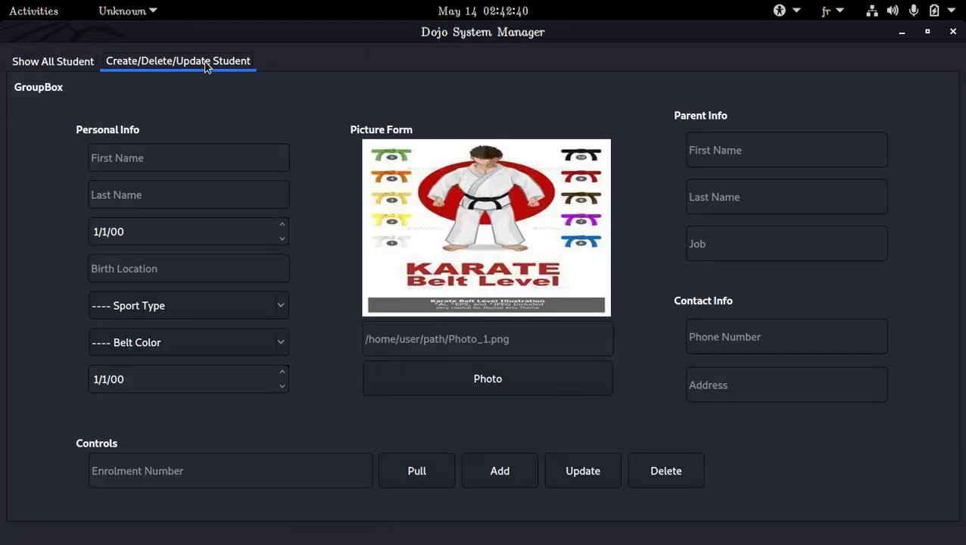
{"action": "left_click", "coordinate": [213, 228]}
{"action": "left_click", "coordinate": [129, 232]}
{"action": "left_click", "coordinate": [955, 34]}
Step: Open data/main.ui in Qt Designer with the designer command
{"action": "type", "text": "des"}
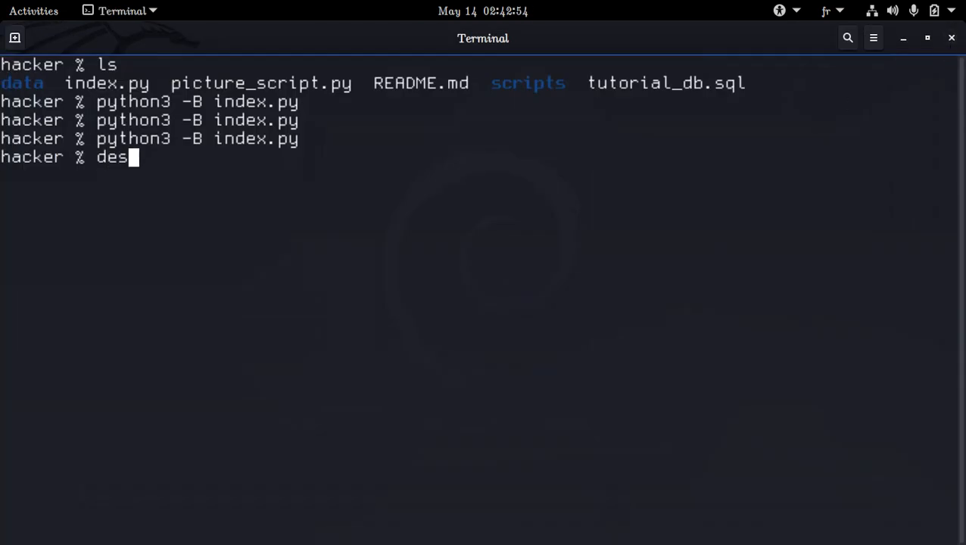
{"action": "type", "text": "igner main"}
{"action": "key", "text": "BackSpace"}
{"action": "key", "text": "BackSpace"}
{"action": "key", "text": "BackSpace"}
{"action": "key", "text": "BackSpace"}
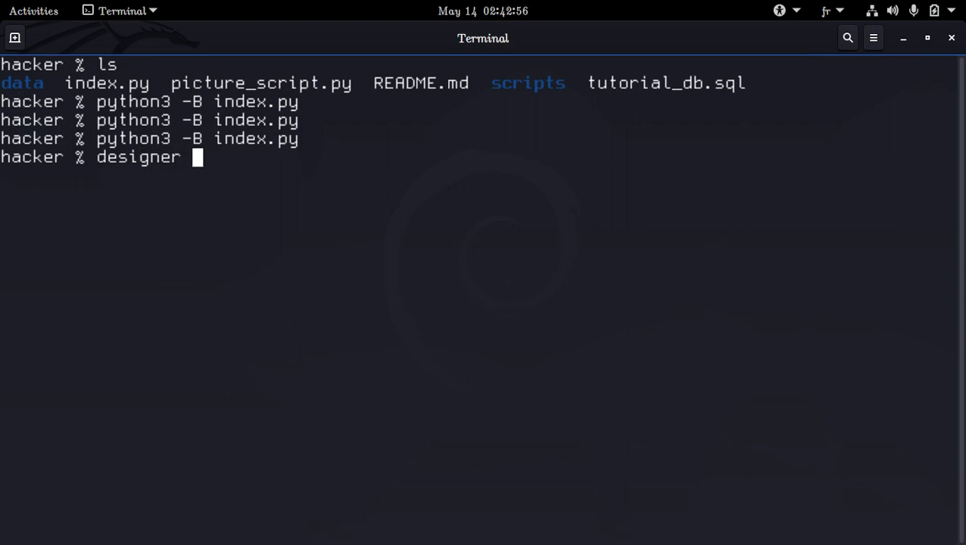
{"action": "type", "text": "data/main.ui"}
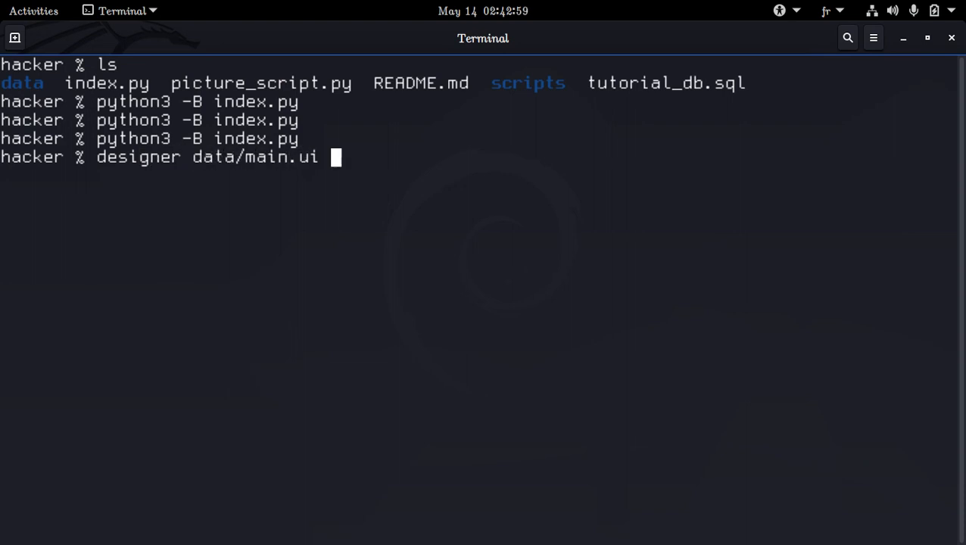
{"action": "key", "text": "Return"}
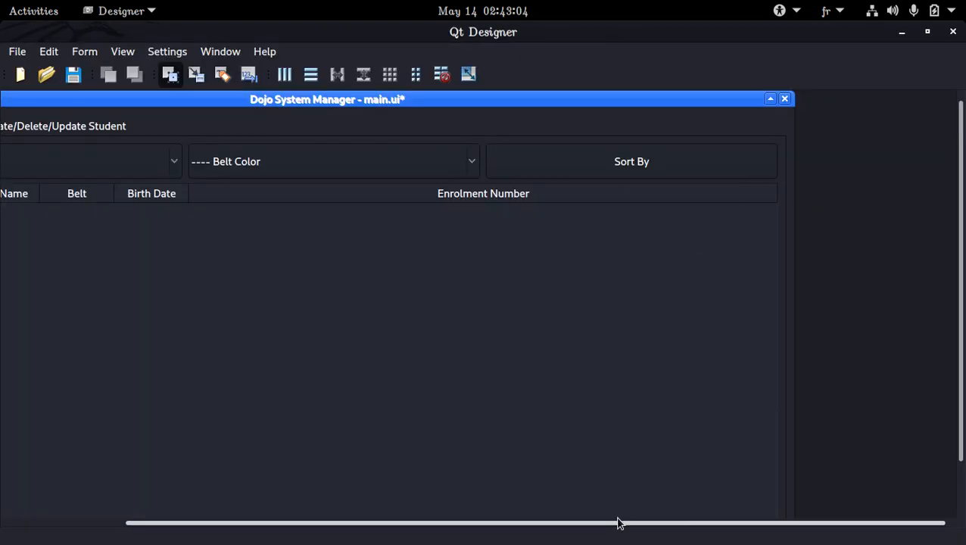
Step: Show the Create/Delete/Update Student tab, select the first date field, and open the Property Editor
{"action": "left_click_drag", "start_coordinate": [618, 522], "coordinate": [446, 533]}
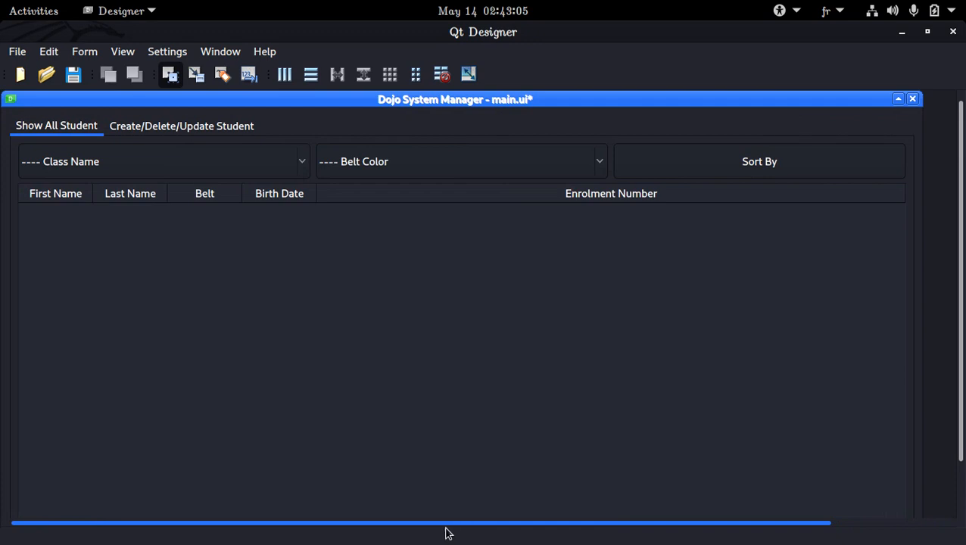
{"action": "left_click", "coordinate": [228, 127]}
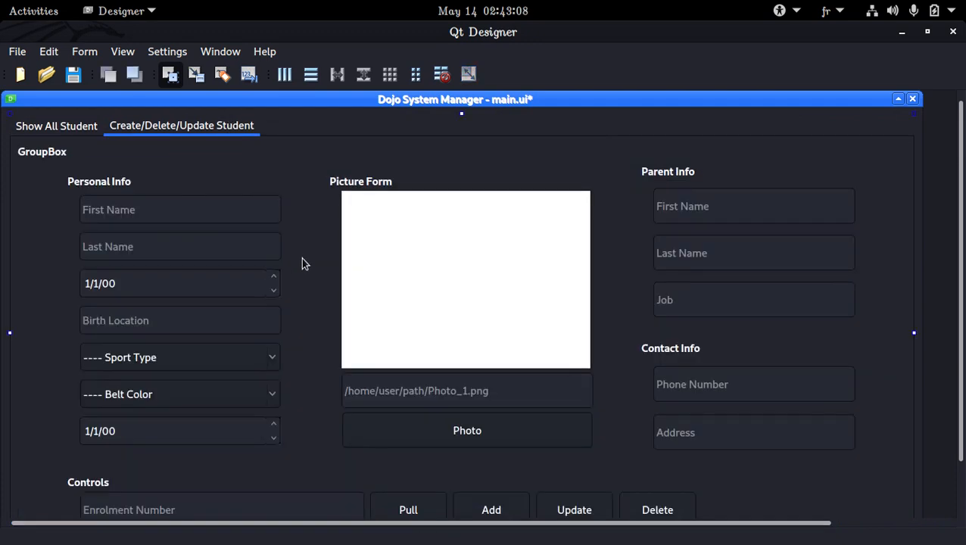
{"action": "scroll", "coordinate": [301, 264], "scroll_direction": "down", "scroll_amount": 1}
{"action": "left_click", "coordinate": [209, 227]}
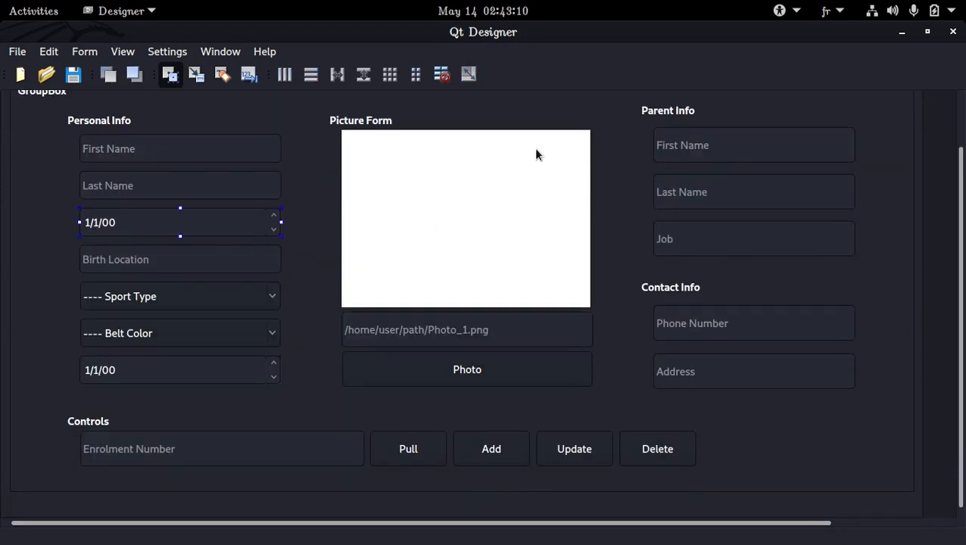
{"action": "left_click", "coordinate": [164, 51]}
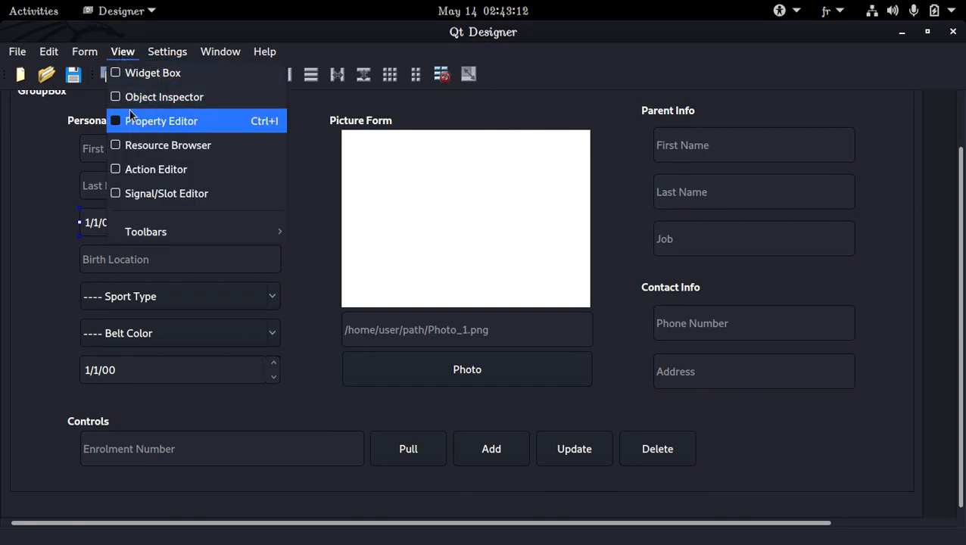
{"action": "left_click", "coordinate": [135, 119]}
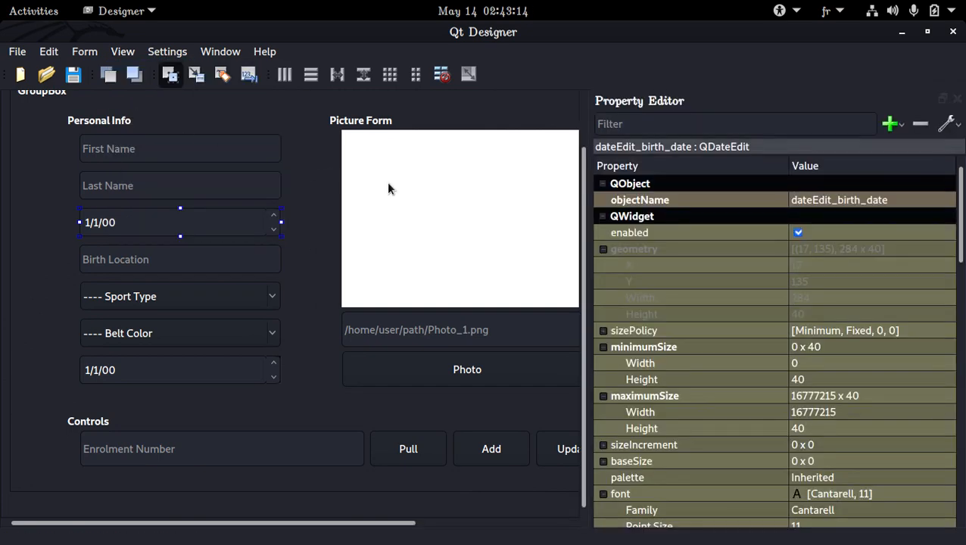
Step: Set the birth date field's displayFormat to dd/mm/yyyy
{"action": "scroll", "coordinate": [762, 251], "scroll_direction": "down", "scroll_amount": 15}
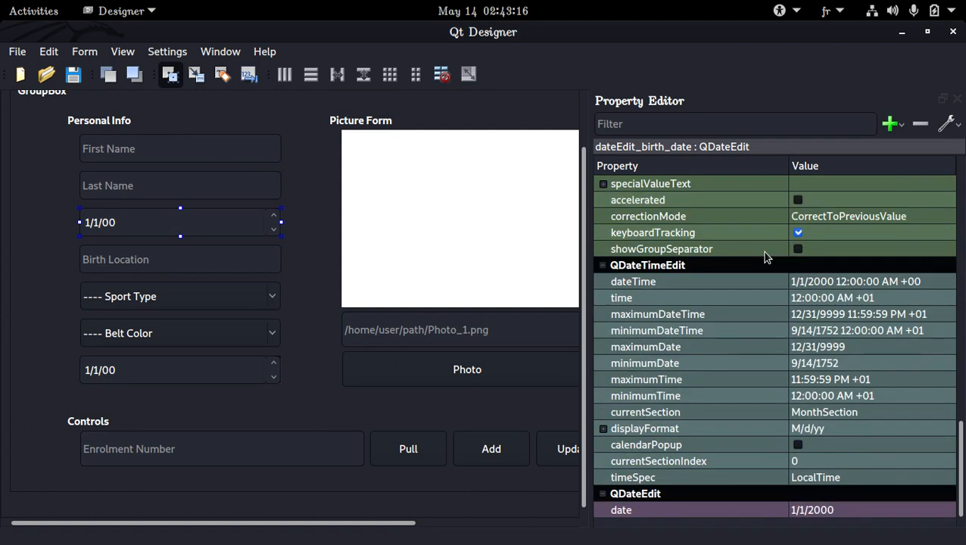
{"action": "left_click", "coordinate": [792, 426]}
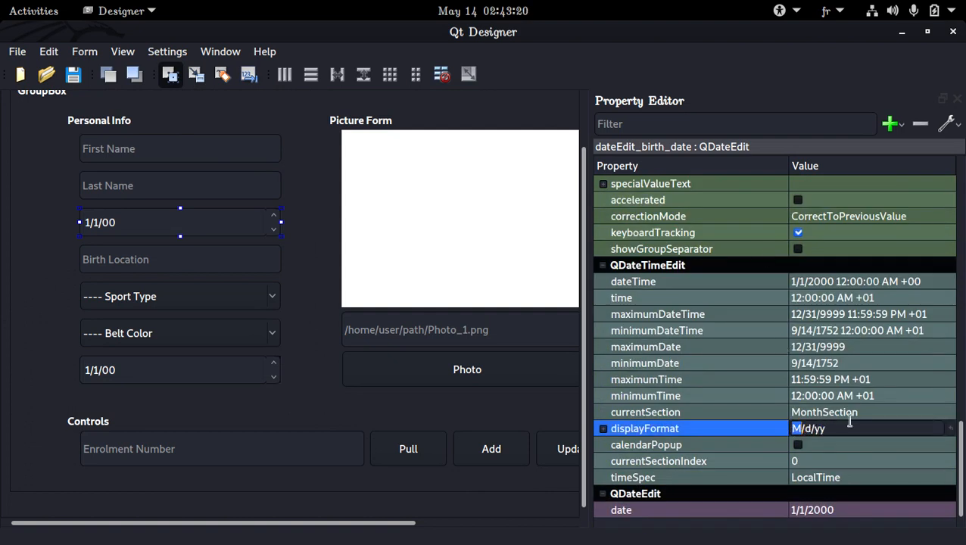
{"action": "type", "text": "dd"}
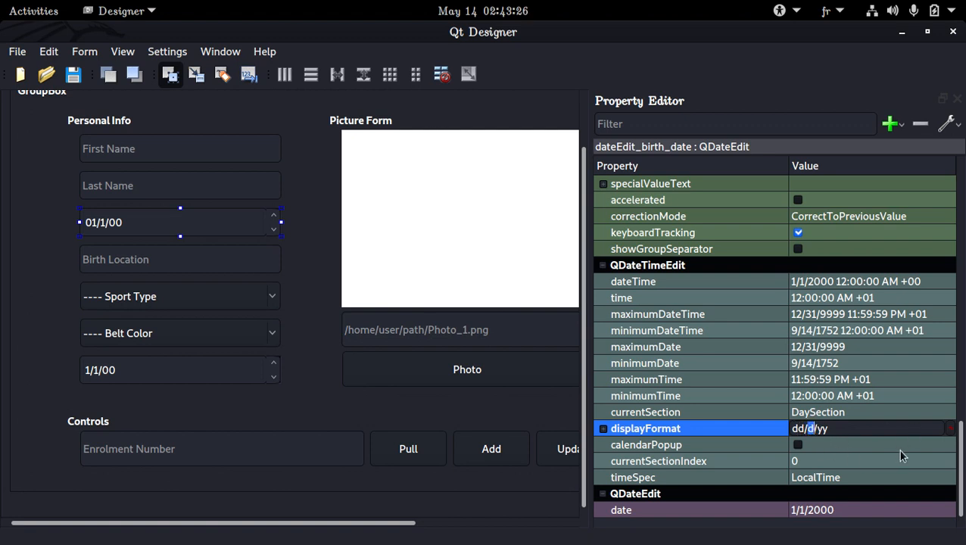
{"action": "type", "text": "mm"}
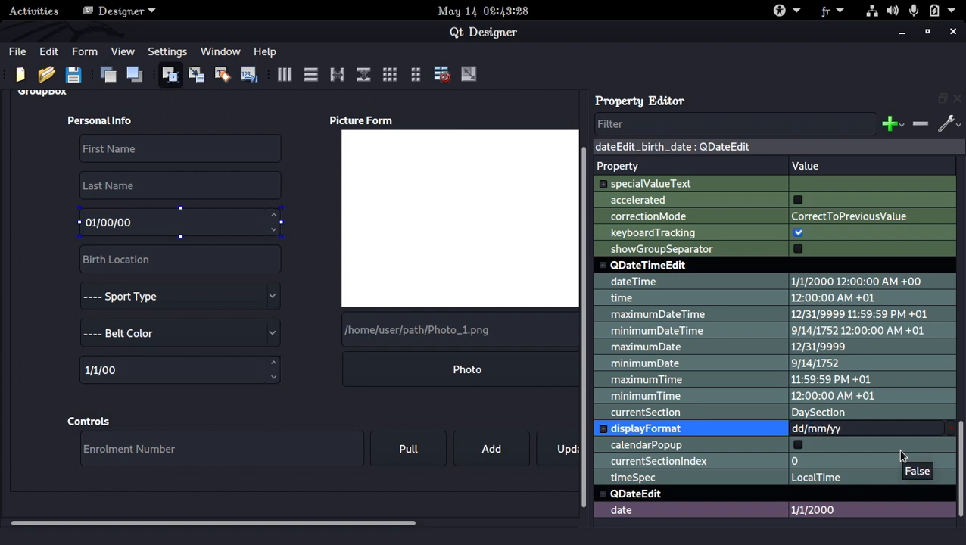
{"action": "key", "text": "Right"}
{"action": "type", "text": "yy"}
Step: Set the belt-acquired date field's displayFormat to dd/MM/yyyy
{"action": "left_click", "coordinate": [206, 380]}
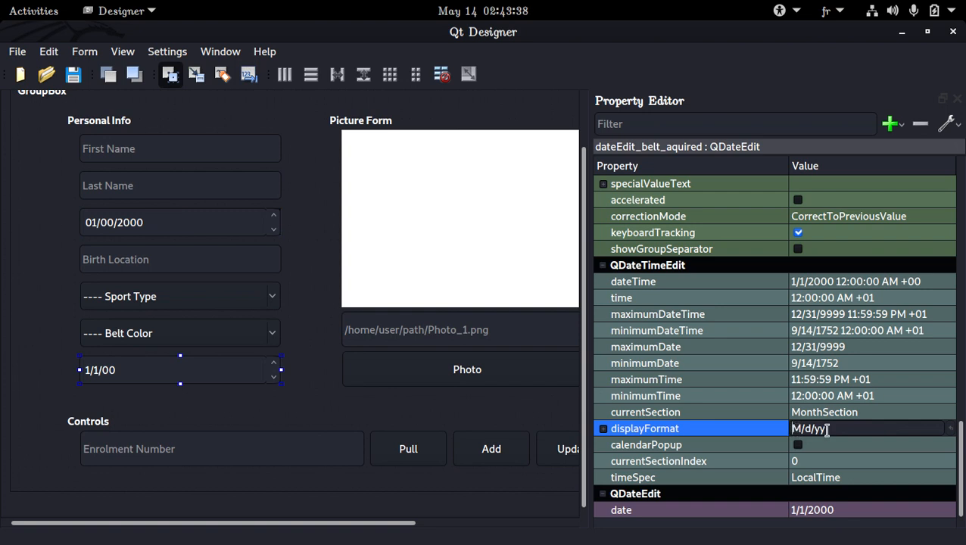
{"action": "double_click", "coordinate": [797, 428]}
{"action": "type", "text": "dd/"}
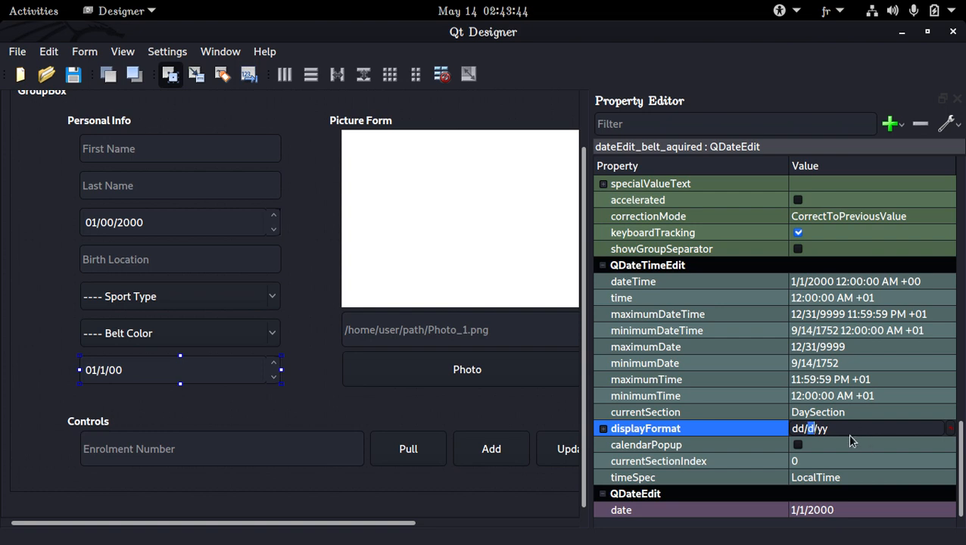
{"action": "type", "text": "MM"}
{"action": "left_click", "coordinate": [857, 430]}
{"action": "type", "text": "yy"}
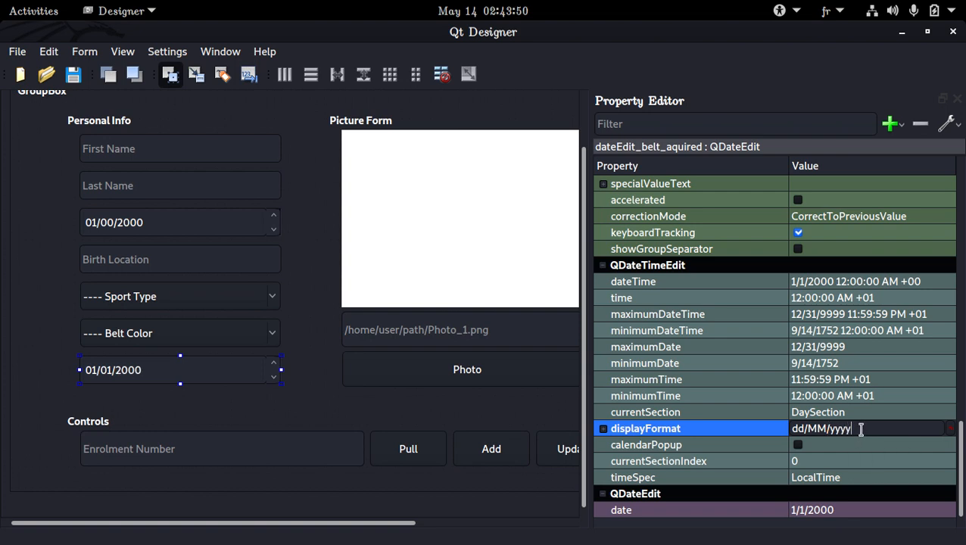
Step: Change the birth date field's displayFormat to dd/MM/yyyy and save the form
{"action": "left_click", "coordinate": [214, 226]}
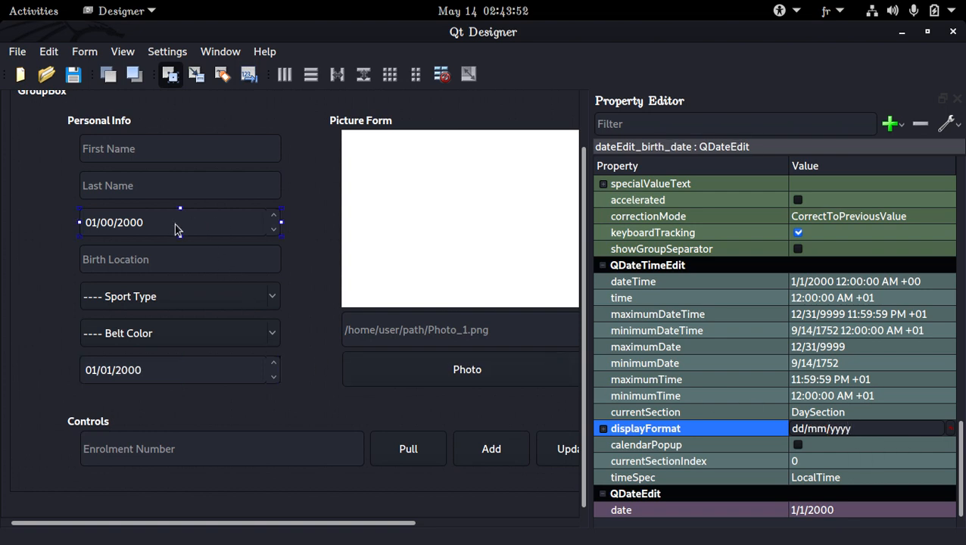
{"action": "double_click", "coordinate": [809, 429]}
{"action": "type", "text": "MM"}
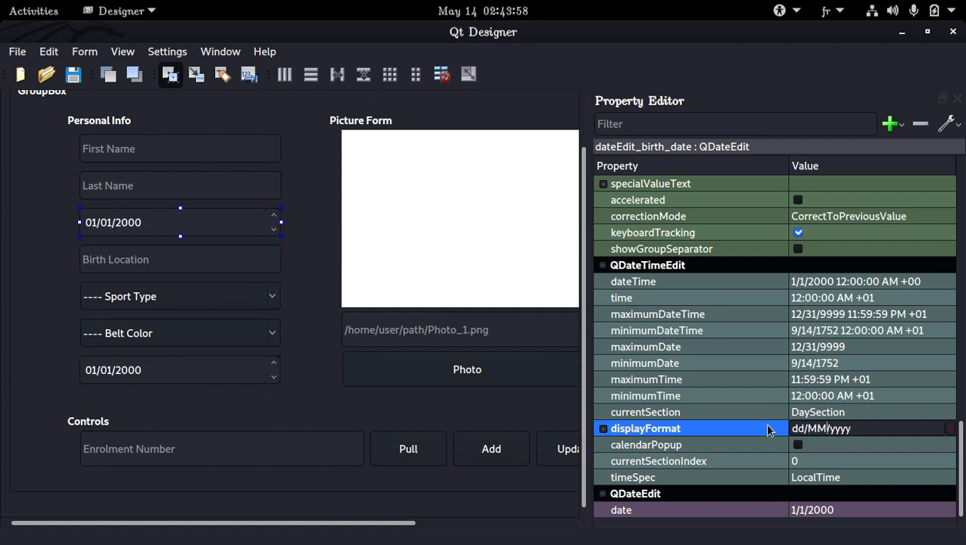
{"action": "key", "text": "ctrl+s"}
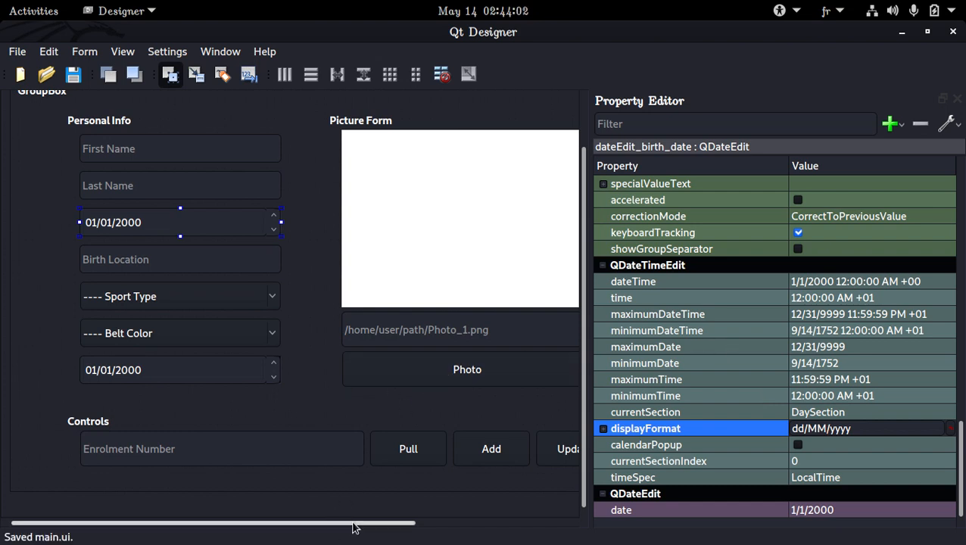
Step: Narrow the Property Editor panel so the whole form is visible
{"action": "left_click_drag", "start_coordinate": [351, 522], "coordinate": [468, 496]}
{"action": "left_click", "coordinate": [469, 495]}
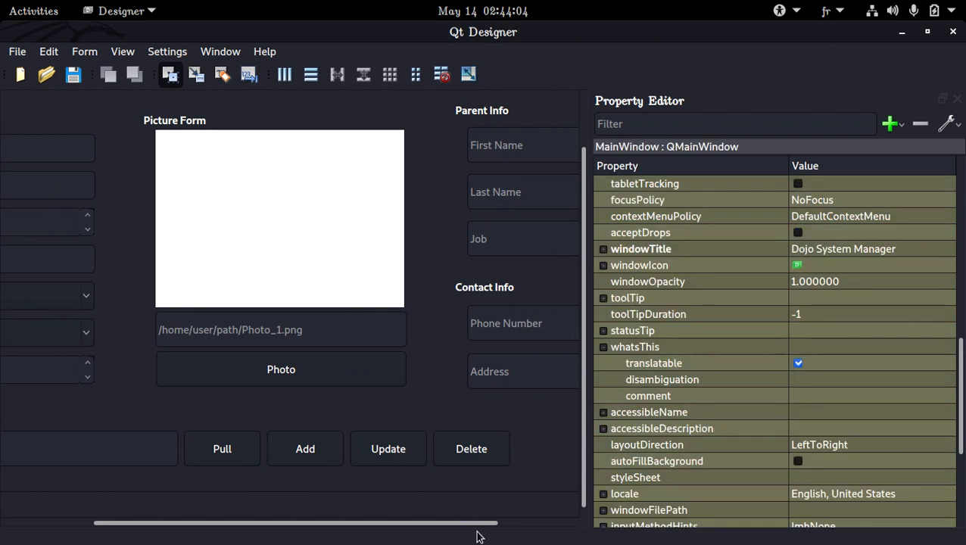
{"action": "left_click_drag", "start_coordinate": [348, 523], "coordinate": [153, 517]}
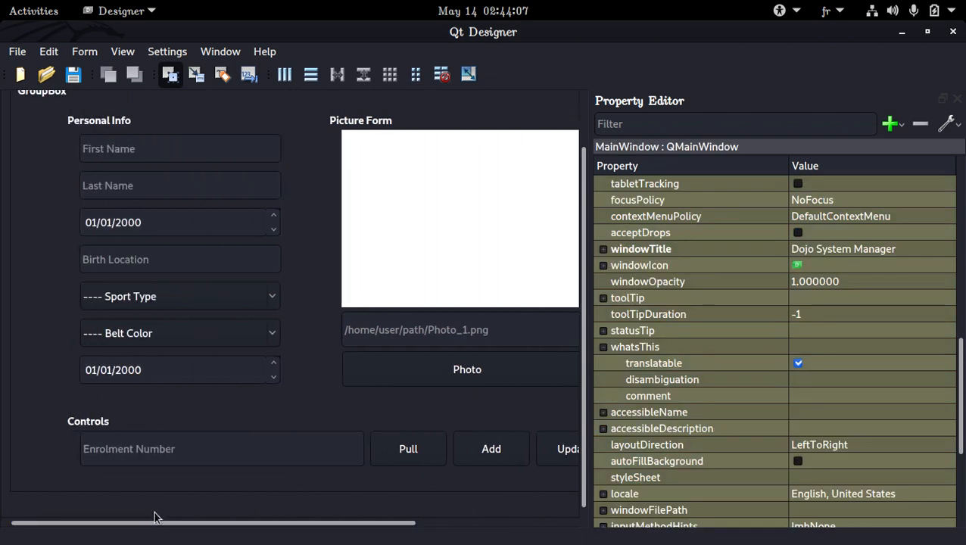
{"action": "left_click", "coordinate": [151, 369]}
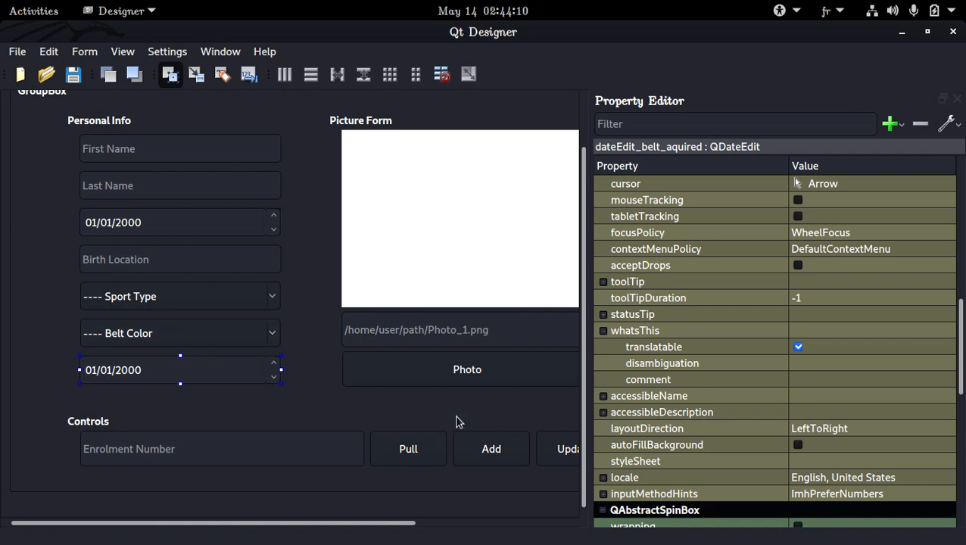
{"action": "left_click", "coordinate": [600, 266]}
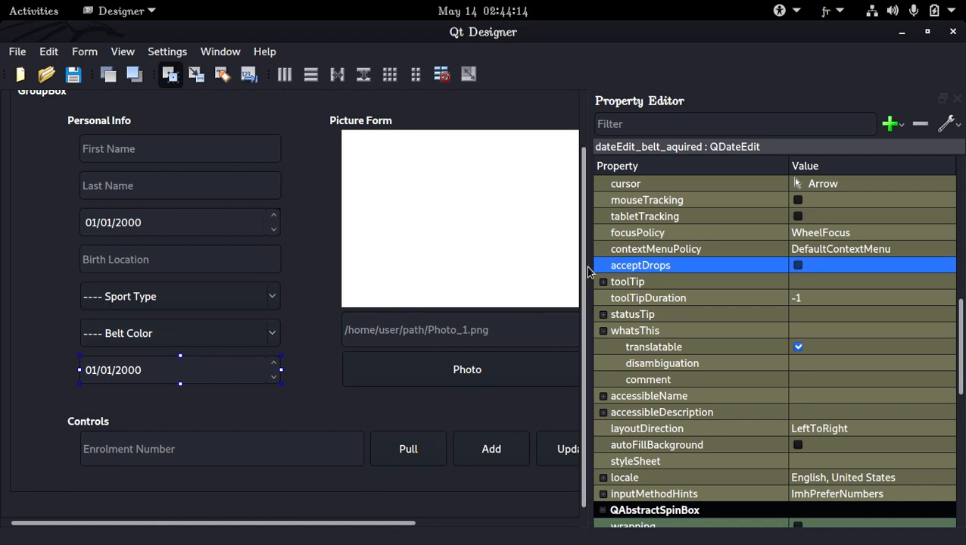
{"action": "left_click_drag", "start_coordinate": [588, 266], "coordinate": [874, 291]}
{"action": "left_click_drag", "start_coordinate": [729, 522], "coordinate": [737, 522]}
{"action": "left_click_drag", "start_coordinate": [764, 513], "coordinate": [564, 528]}
{"action": "left_click", "coordinate": [779, 523]}
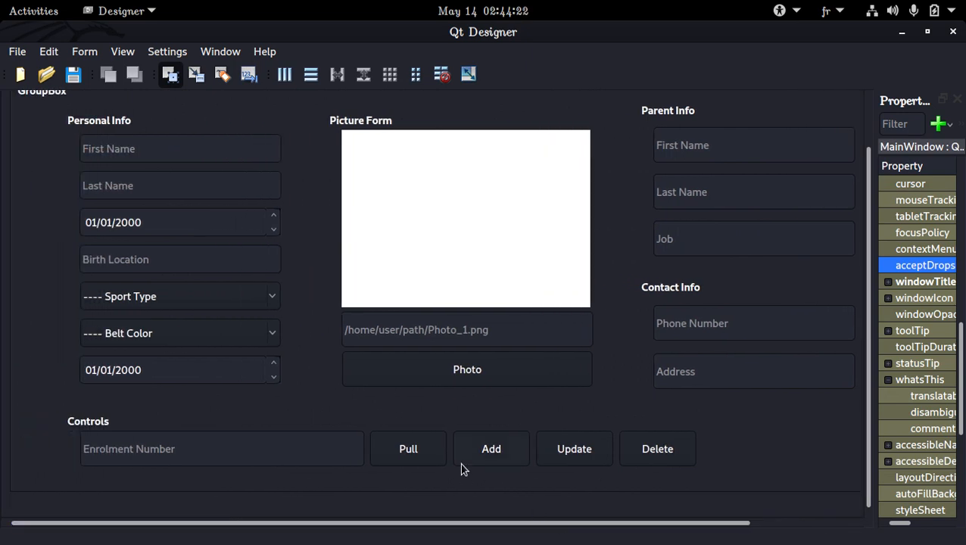
Step: Switch the form back to the Show All Student tab and select the tab widget
{"action": "left_click", "coordinate": [217, 223]}
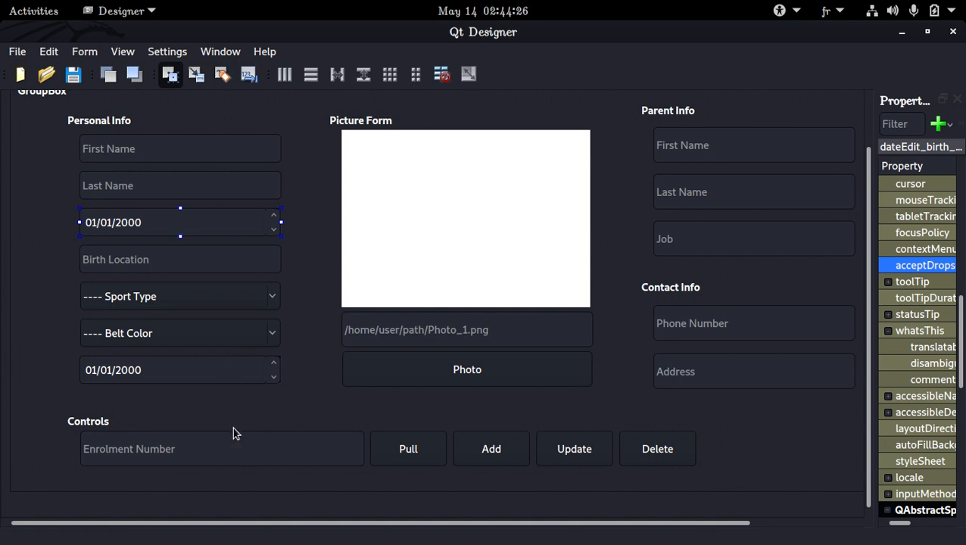
{"action": "scroll", "coordinate": [232, 426], "scroll_direction": "up", "scroll_amount": 2}
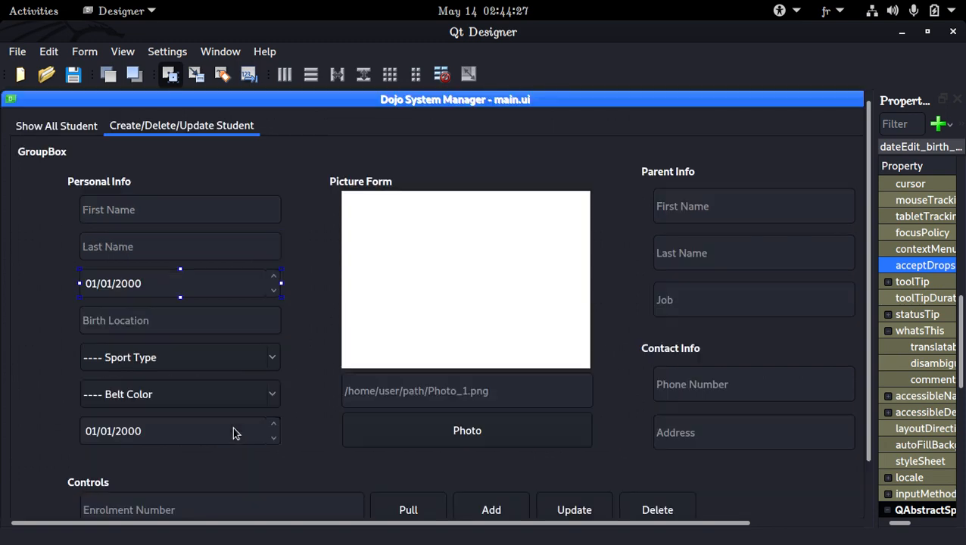
{"action": "left_click", "coordinate": [63, 134]}
{"action": "left_click", "coordinate": [11, 151]}
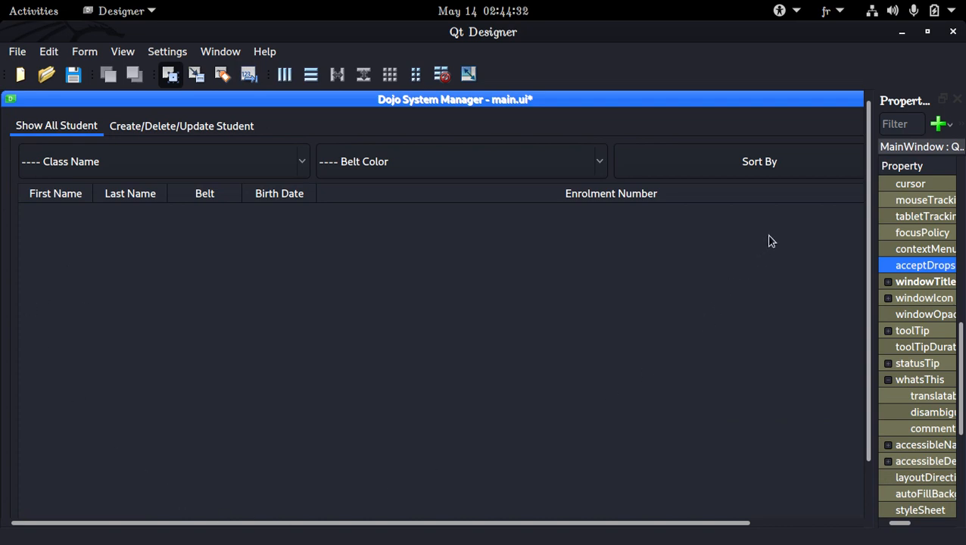
{"action": "left_click", "coordinate": [678, 125]}
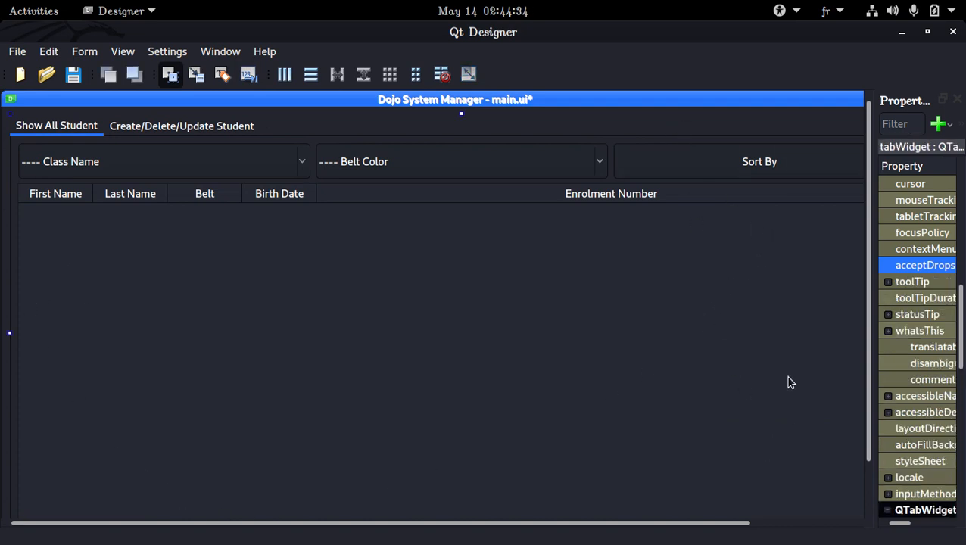
Step: Close the Property Editor panel and resize the main form to a narrower width
{"action": "left_click", "coordinate": [958, 101]}
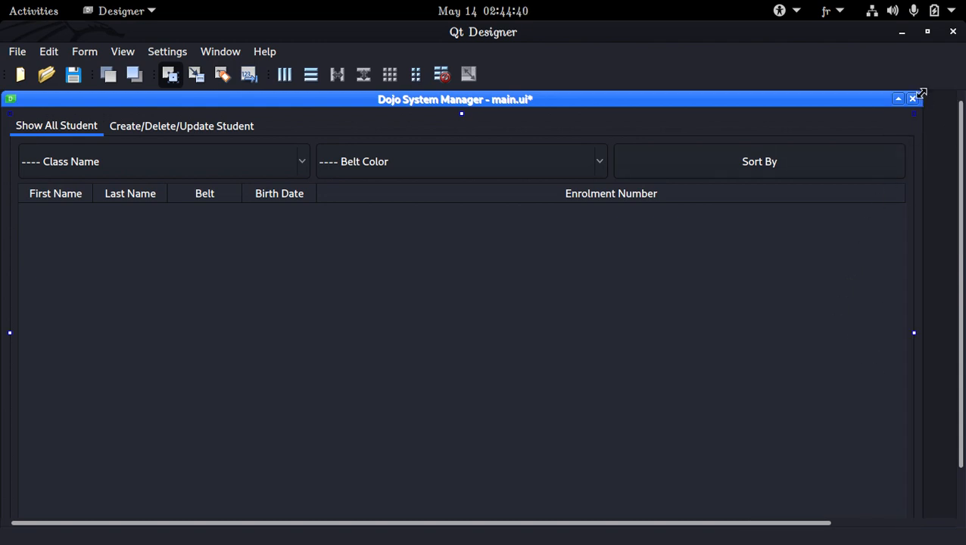
{"action": "left_click", "coordinate": [848, 146]}
{"action": "left_click_drag", "start_coordinate": [922, 139], "coordinate": [687, 148]}
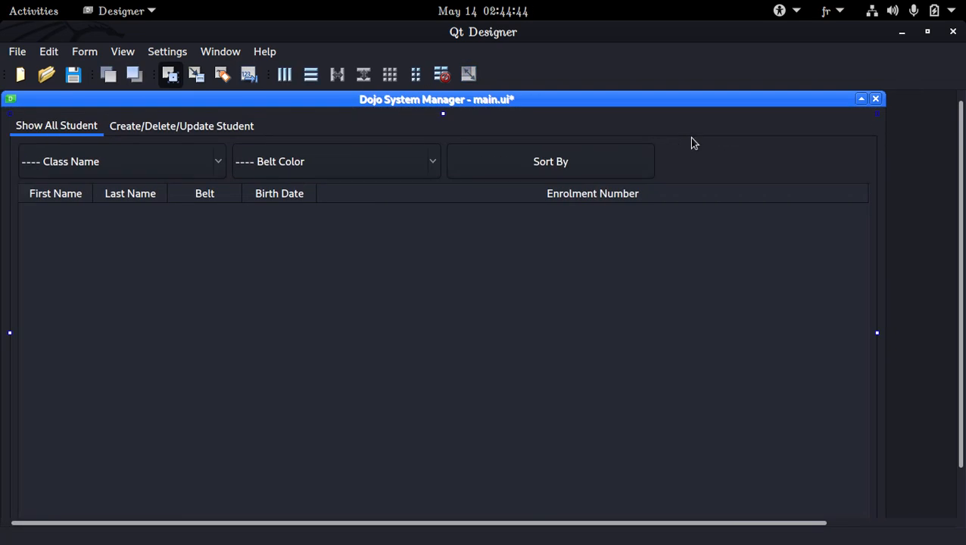
{"action": "left_click", "coordinate": [691, 138]}
{"action": "left_click_drag", "start_coordinate": [884, 190], "coordinate": [815, 204]}
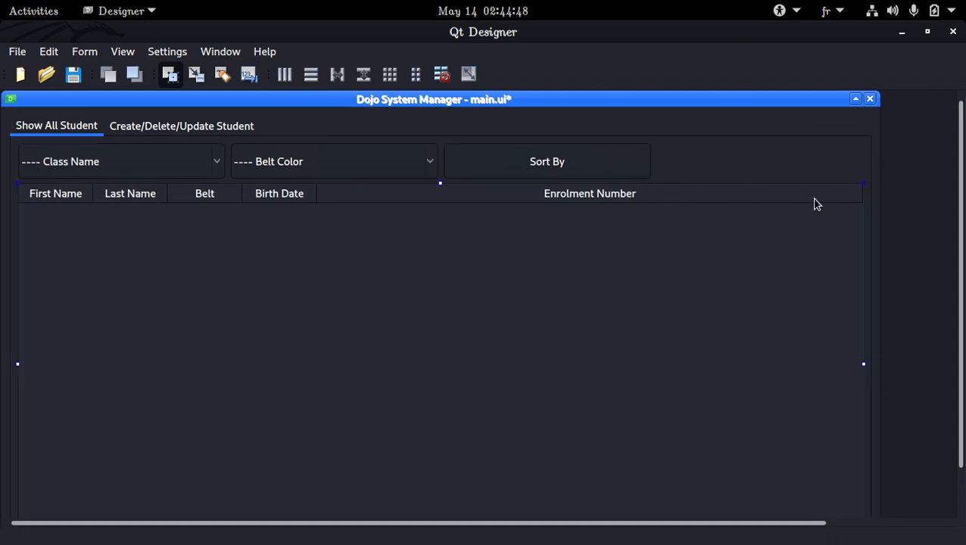
{"action": "left_click", "coordinate": [882, 202]}
Step: Narrow the form window further, move it back into view, and save the form
{"action": "left_click", "coordinate": [239, 129]}
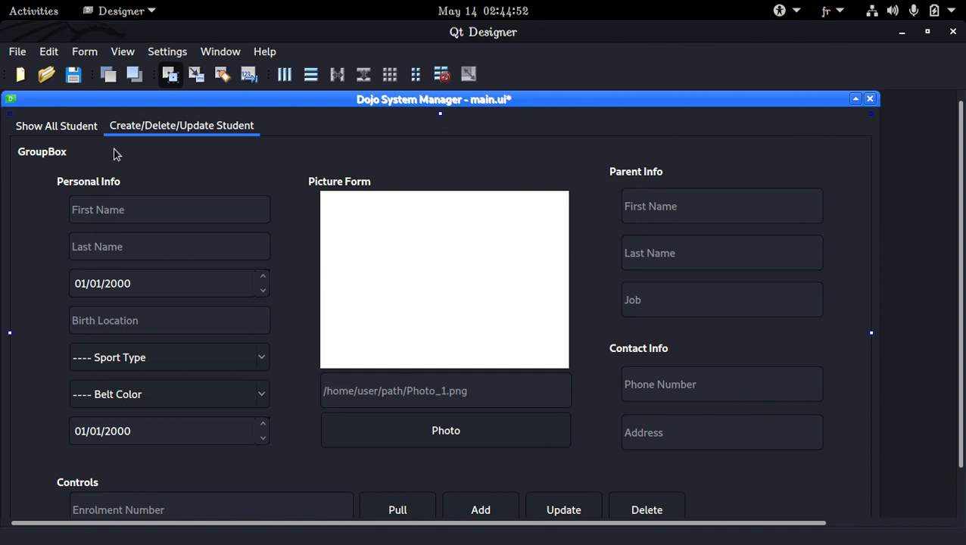
{"action": "left_click", "coordinate": [58, 129]}
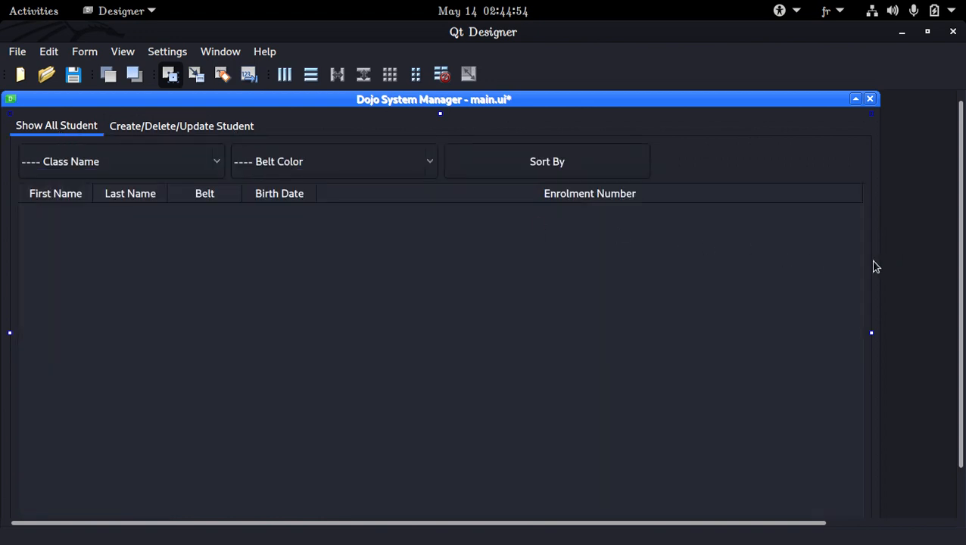
{"action": "left_click_drag", "start_coordinate": [879, 259], "coordinate": [762, 265]}
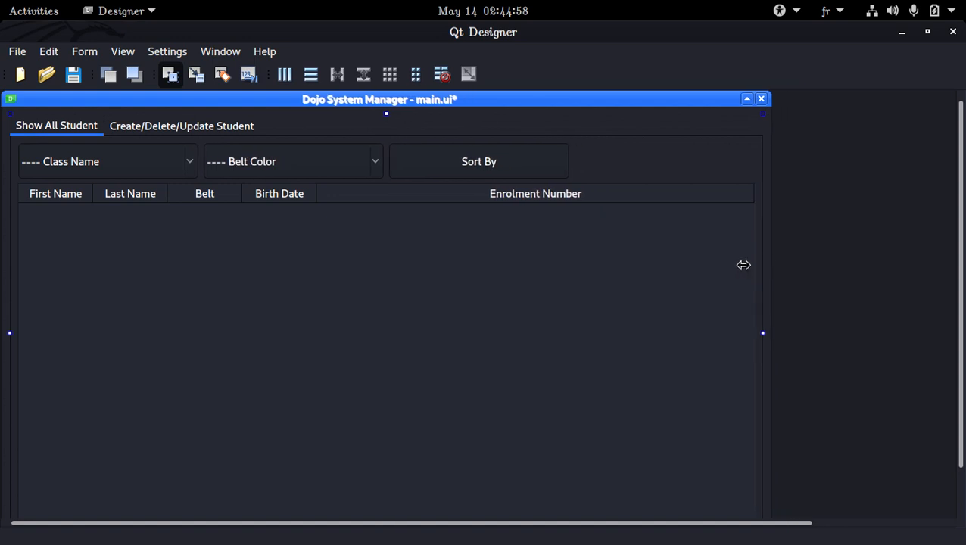
{"action": "left_click_drag", "start_coordinate": [640, 106], "coordinate": [703, 124]}
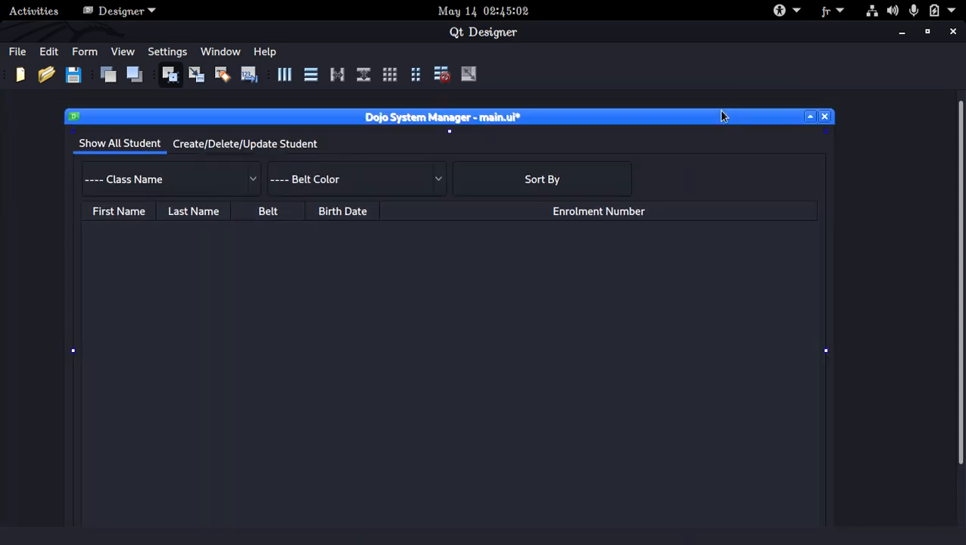
{"action": "mouse_move", "coordinate": [722, 111]}
{"action": "left_mouse_down"}
{"action": "mouse_move", "coordinate": [723, 120]}
{"action": "mouse_move", "coordinate": [726, 99]}
{"action": "left_mouse_up"}
{"action": "left_click_drag", "start_coordinate": [952, 179], "coordinate": [965, 250]}
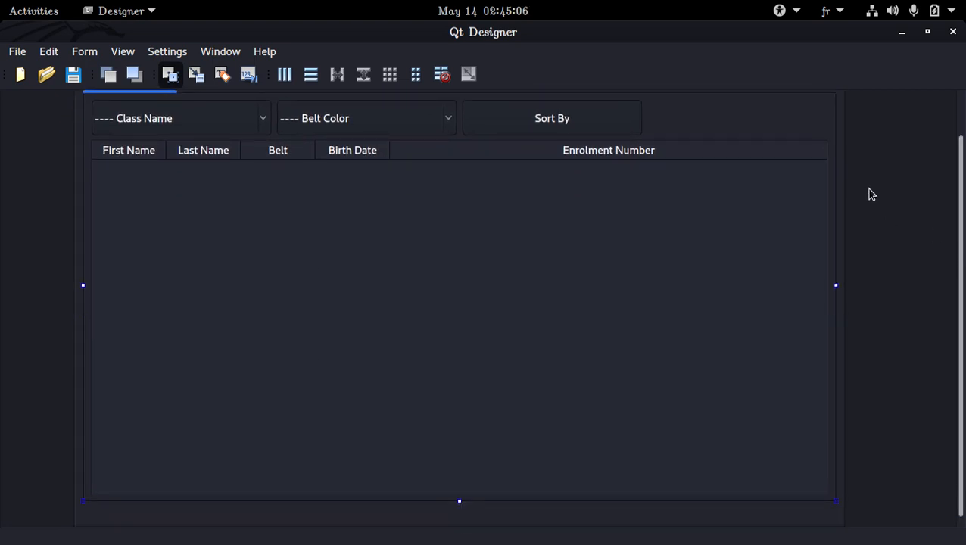
{"action": "key", "text": "ctrl+s"}
{"action": "scroll", "coordinate": [360, 251], "scroll_direction": "up", "scroll_amount": 1}
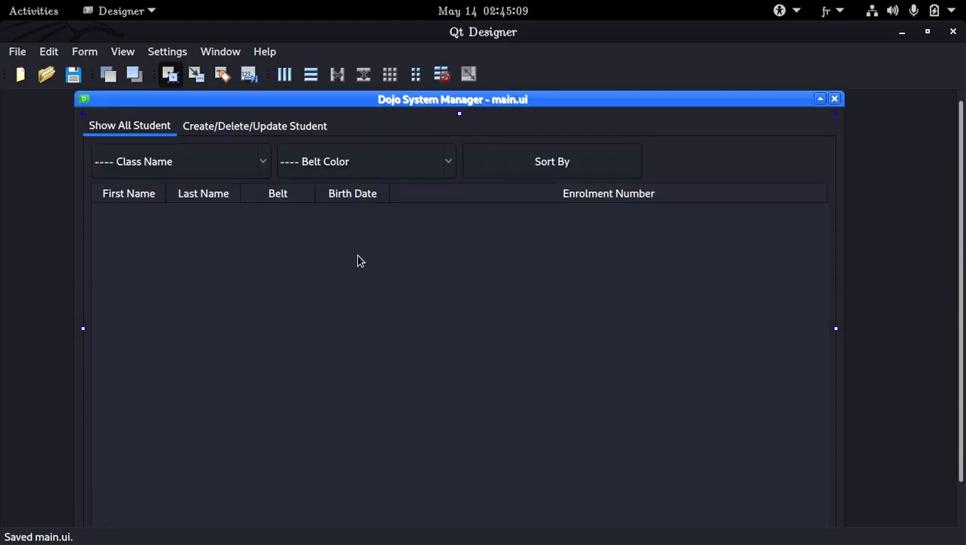
Step: Show the Widget Box panel
{"action": "left_click", "coordinate": [82, 332]}
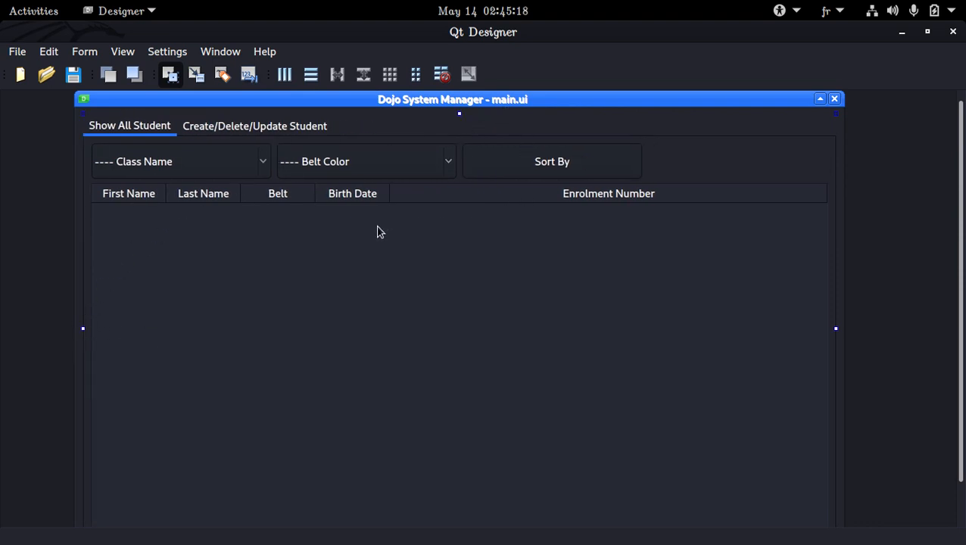
{"action": "left_click", "coordinate": [89, 53]}
{"action": "mouse_move", "coordinate": [122, 56]}
{"action": "left_click", "coordinate": [126, 72]}
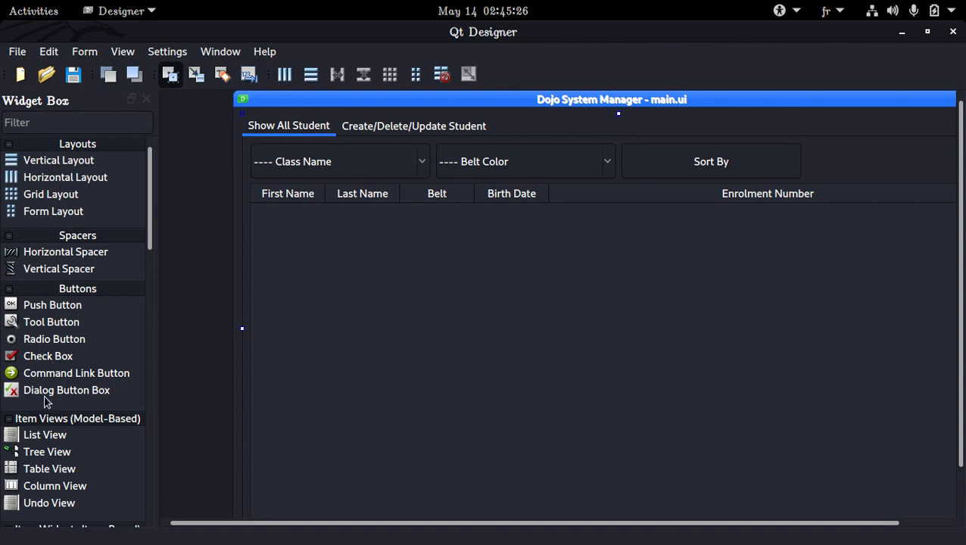
Step: Search the Widget Box for frame and drop a Frame onto the left edge of the form
{"action": "left_click", "coordinate": [89, 122]}
{"action": "type", "text": "frame"}
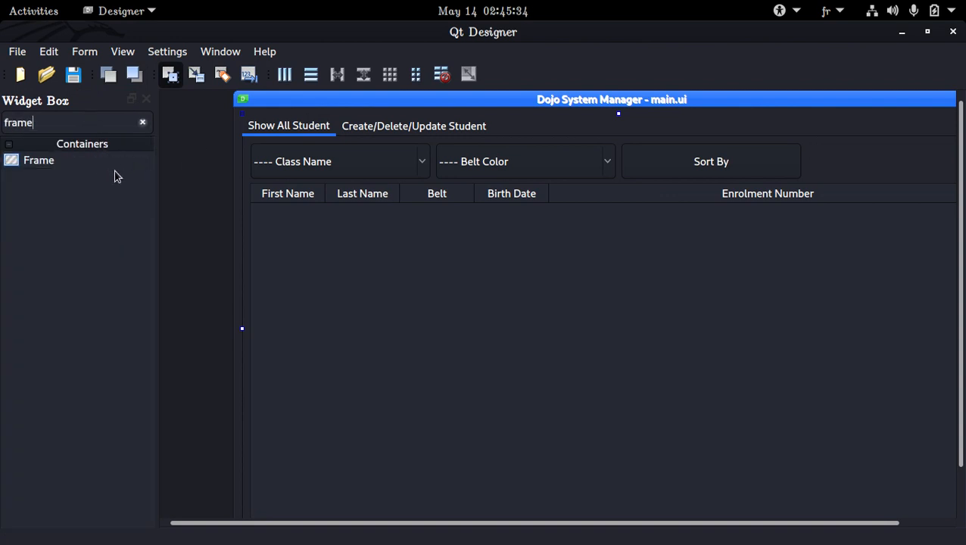
{"action": "left_click_drag", "start_coordinate": [87, 159], "coordinate": [241, 173]}
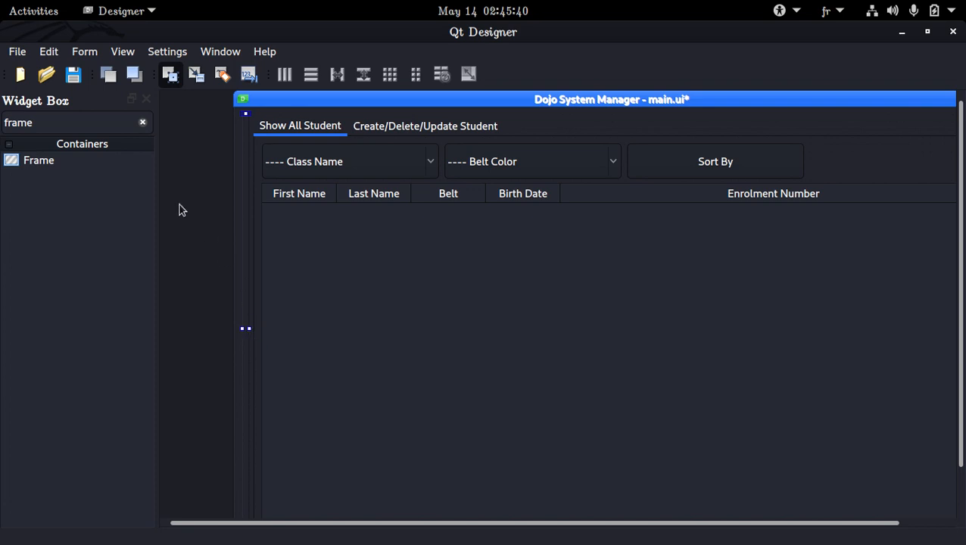
Step: Show the Property Editor, select the new frame, and widen the Property Editor panel
{"action": "left_click", "coordinate": [121, 47]}
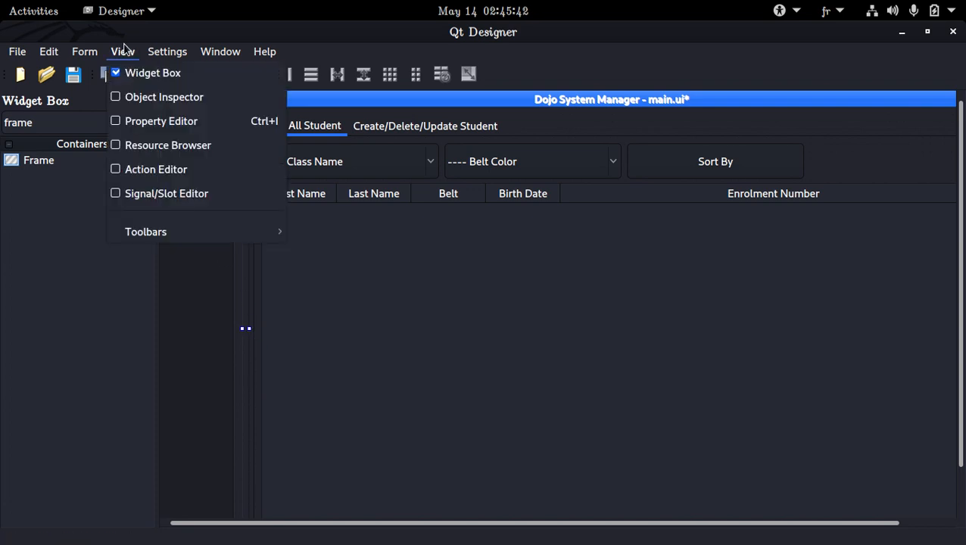
{"action": "left_click", "coordinate": [151, 121]}
{"action": "left_click", "coordinate": [146, 99]}
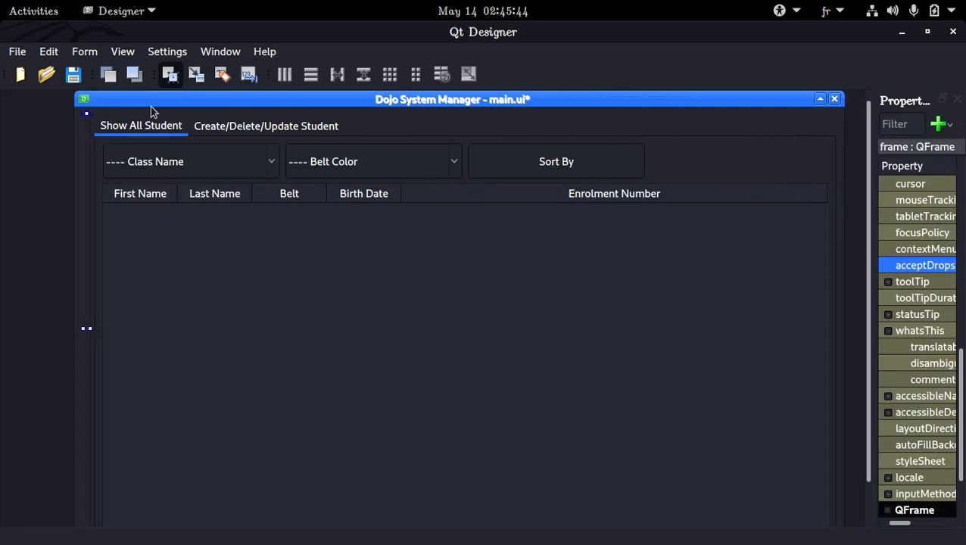
{"action": "double_click", "coordinate": [833, 252]}
{"action": "key", "text": "Escape"}
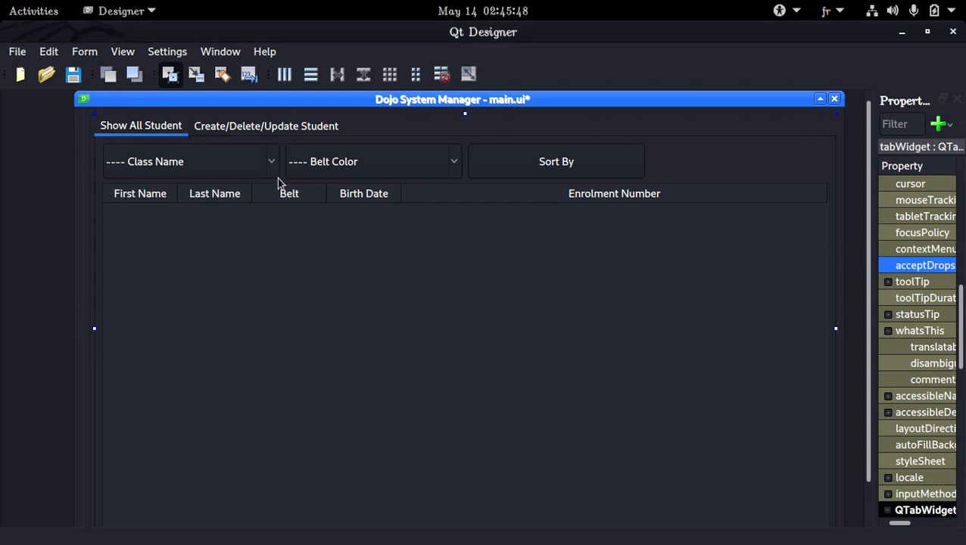
{"action": "left_click", "coordinate": [88, 146]}
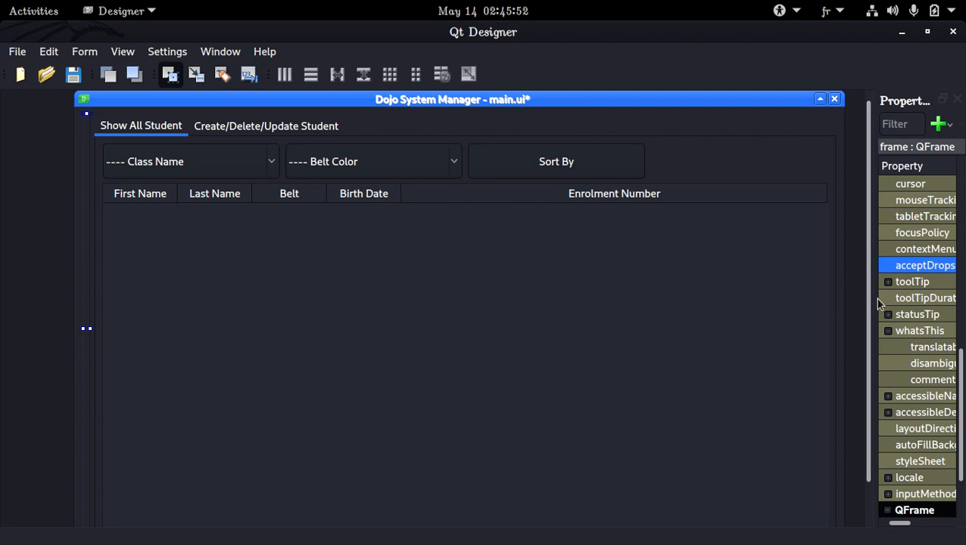
{"action": "left_click_drag", "start_coordinate": [870, 299], "coordinate": [690, 292]}
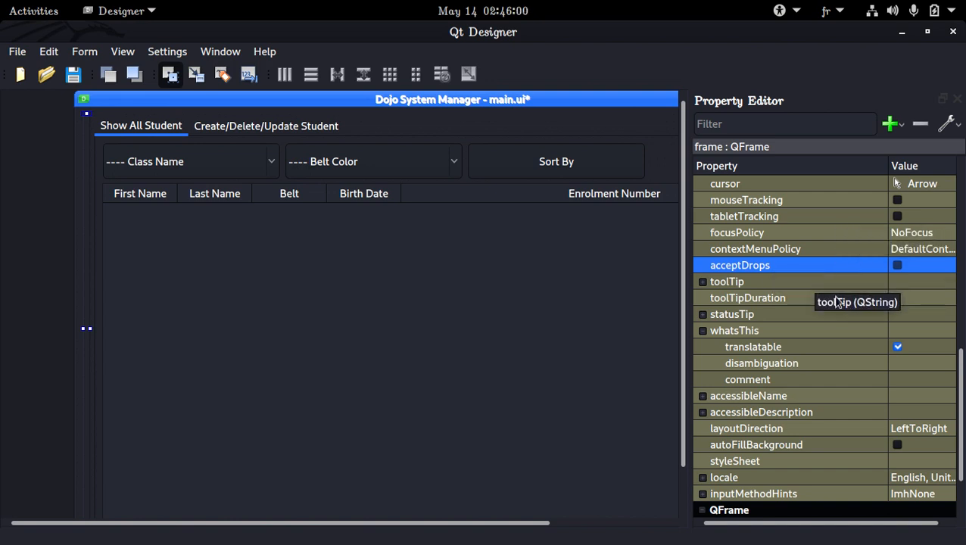
{"action": "left_click_drag", "start_coordinate": [886, 168], "coordinate": [824, 174]}
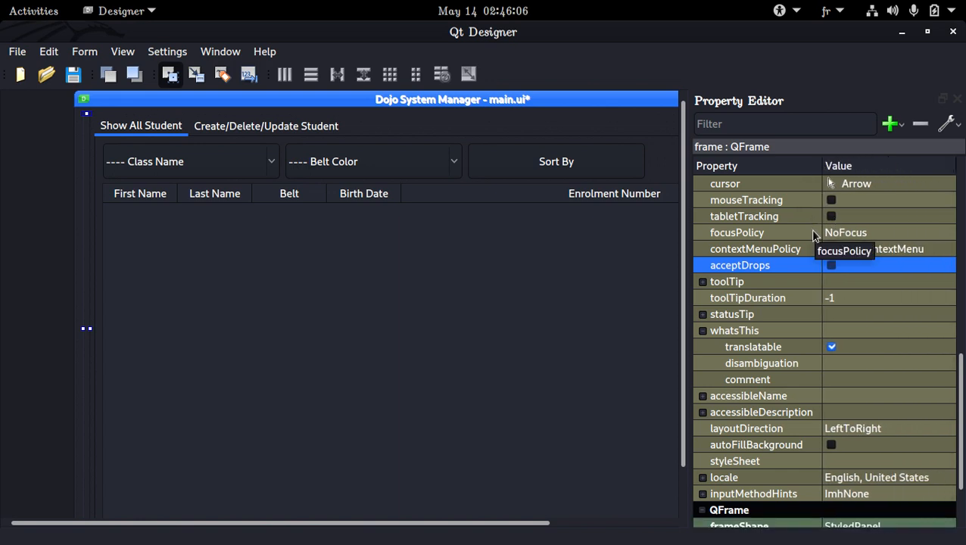
Step: Try setting the frame's minimumSize width to 100 and then to 200
{"action": "scroll", "coordinate": [812, 235], "scroll_direction": "down", "scroll_amount": 1}
{"action": "scroll", "coordinate": [813, 234], "scroll_direction": "up", "scroll_amount": 10}
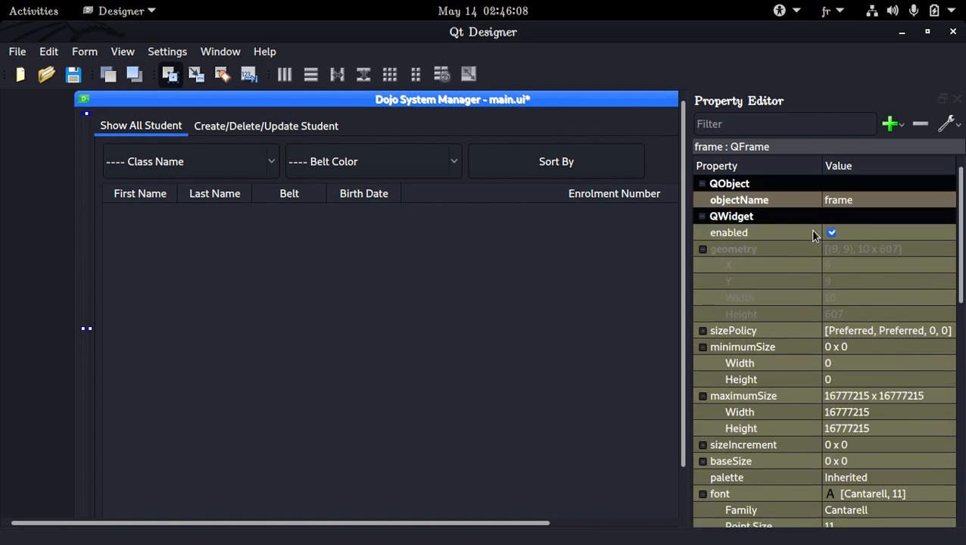
{"action": "scroll", "coordinate": [848, 413], "scroll_direction": "down", "scroll_amount": 2}
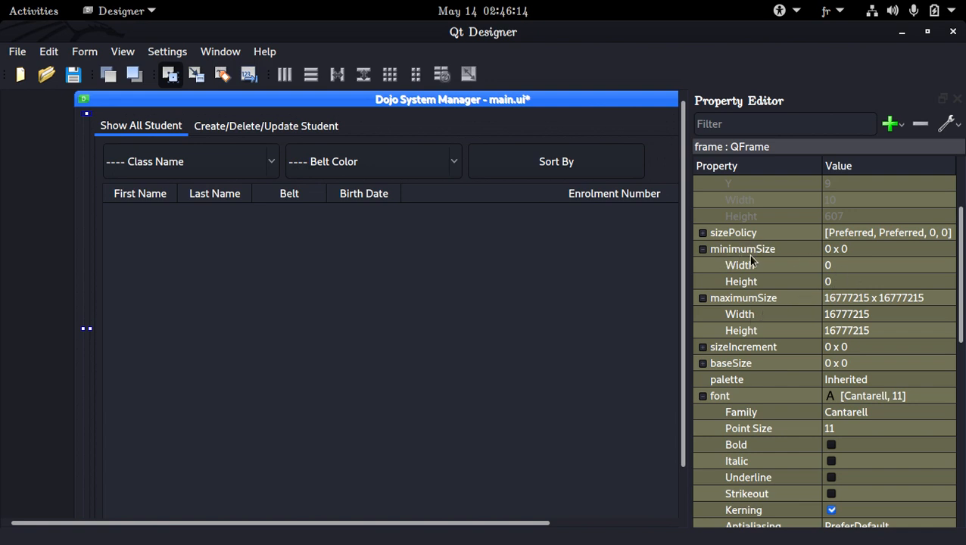
{"action": "left_click", "coordinate": [856, 264]}
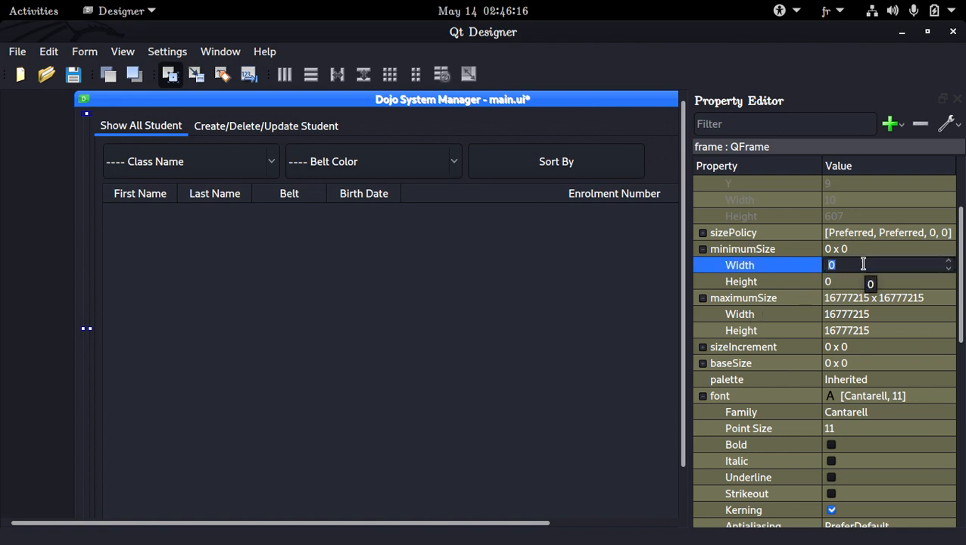
{"action": "type", "text": "100"}
{"action": "key", "text": "Return"}
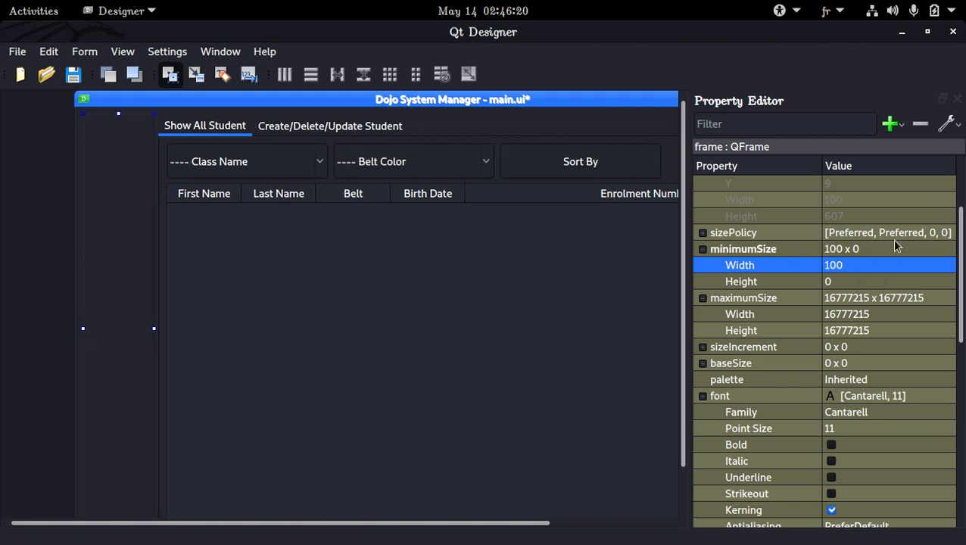
{"action": "left_click", "coordinate": [887, 266]}
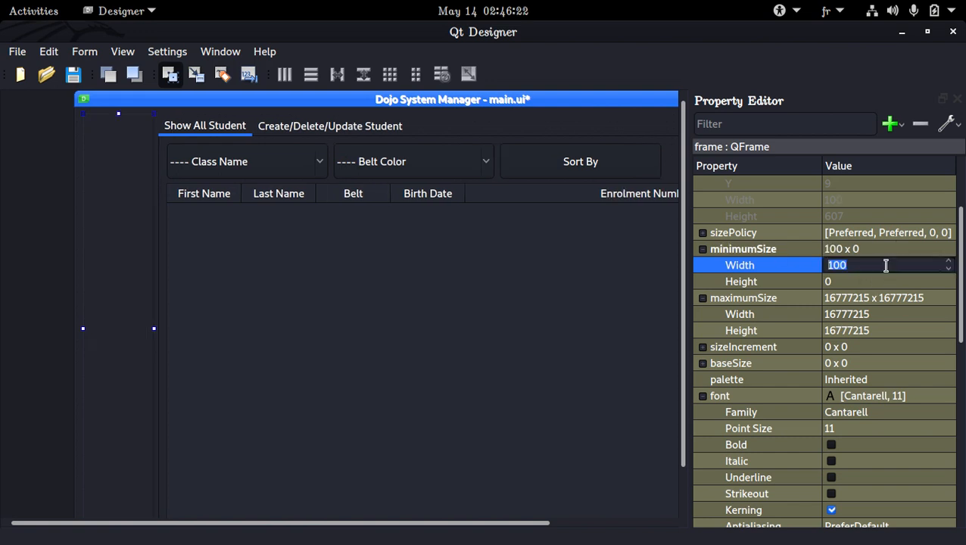
{"action": "type", "text": "200"}
{"action": "key", "text": "Return"}
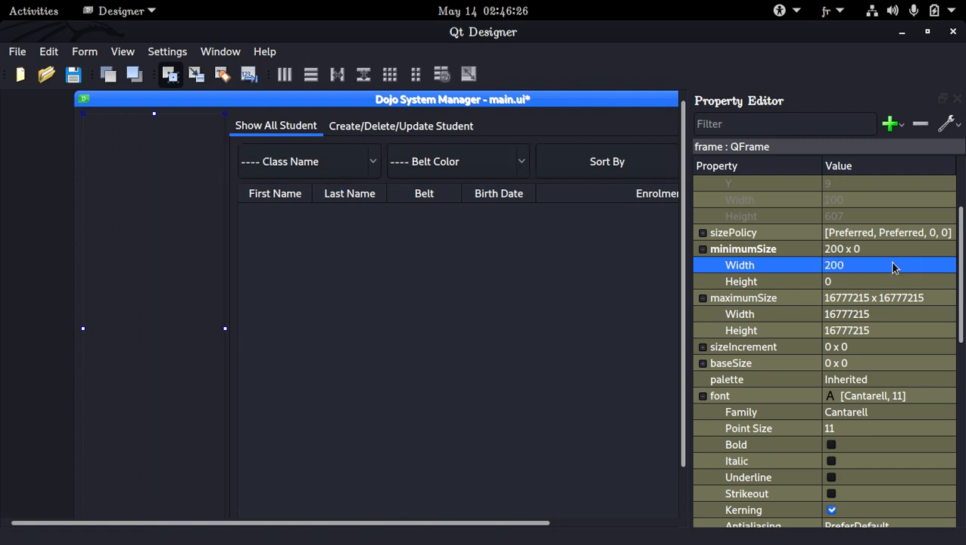
Step: Set the frame's minimumSize width to 155 and save the form
{"action": "left_click", "coordinate": [892, 263]}
{"action": "type", "text": "1"}
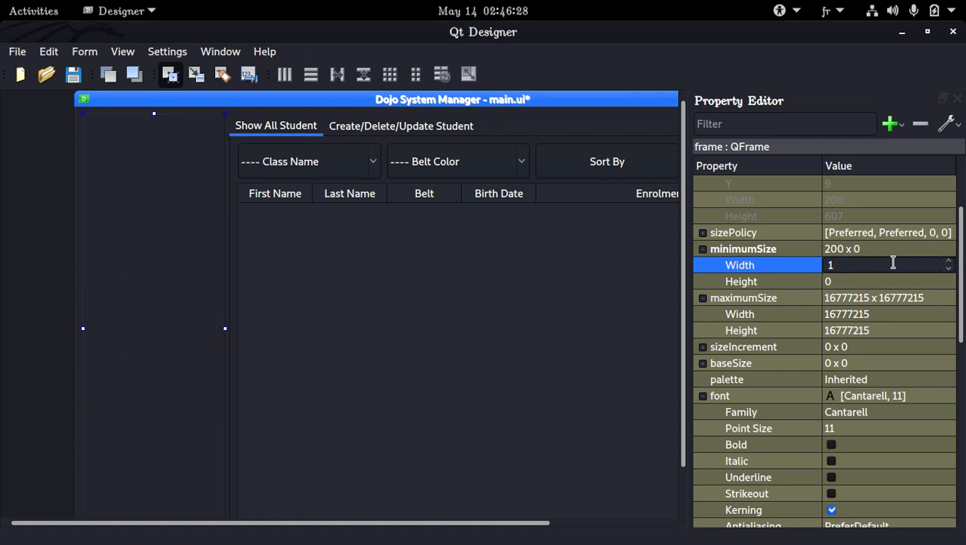
{"action": "type", "text": "56"}
{"action": "type", "text": "55"}
{"action": "key", "text": "Return"}
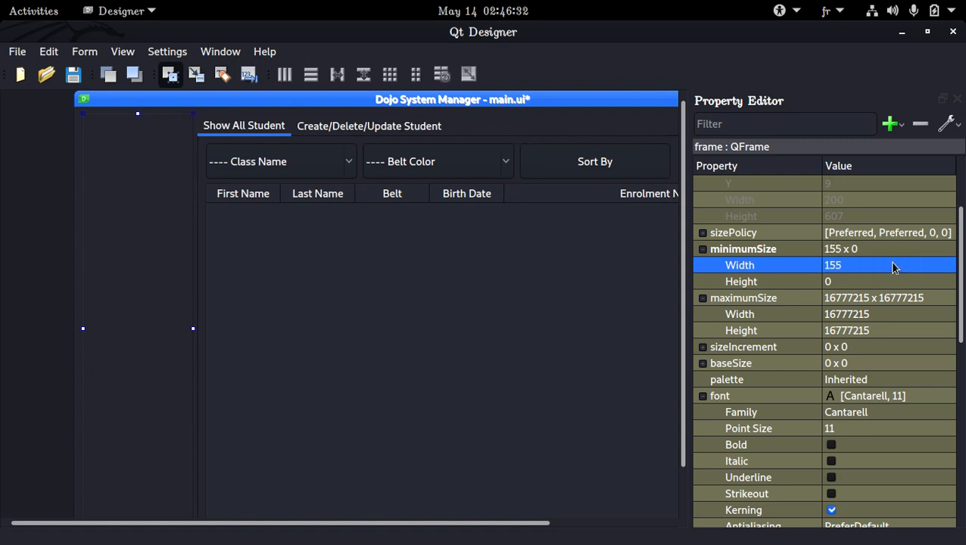
{"action": "key", "text": "ctrl+s"}
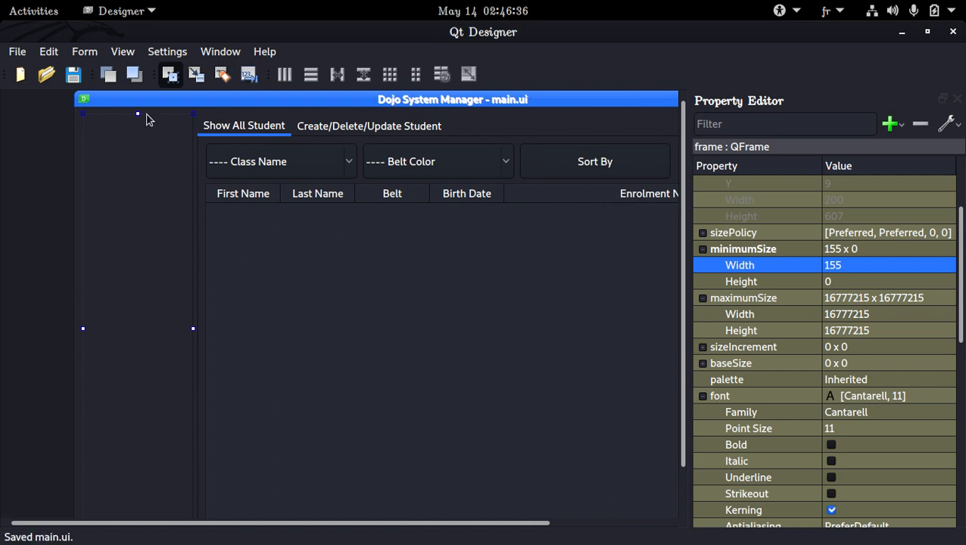
Step: Reopen the Widget Box, search for button, and place a Push Button near the top of the frame
{"action": "left_click", "coordinate": [106, 55]}
{"action": "mouse_move", "coordinate": [122, 52]}
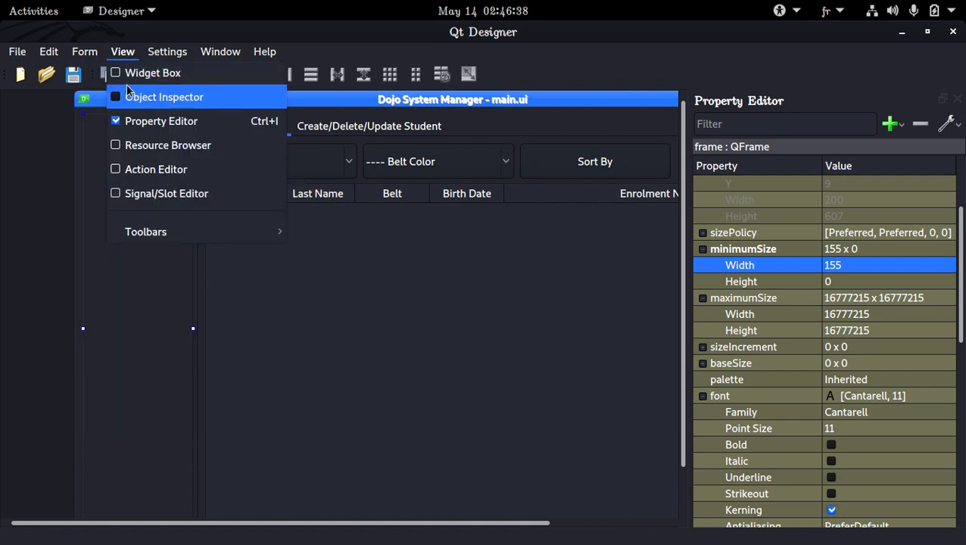
{"action": "left_click", "coordinate": [138, 75]}
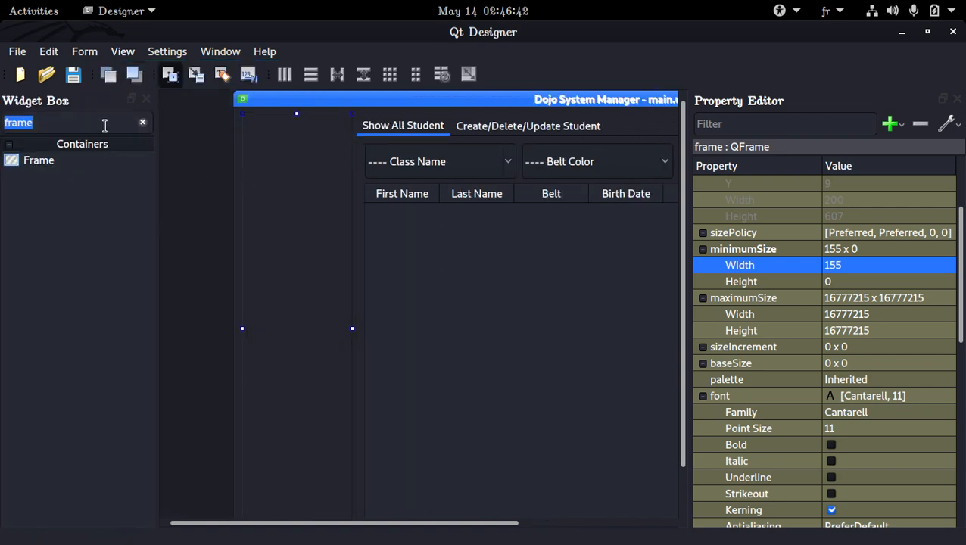
{"action": "left_click", "coordinate": [101, 123]}
{"action": "double_click", "coordinate": [101, 122]}
{"action": "type", "text": "button"}
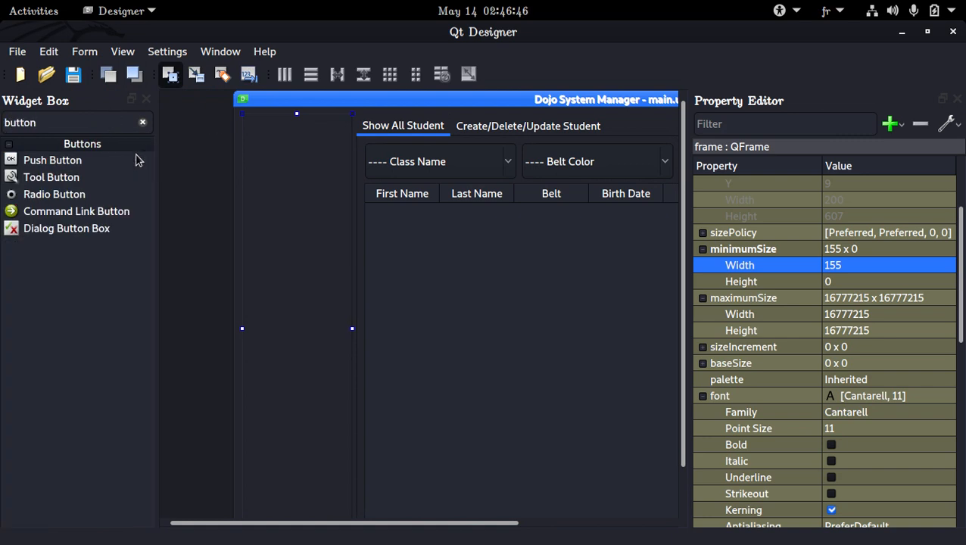
{"action": "left_click_drag", "start_coordinate": [133, 161], "coordinate": [293, 185]}
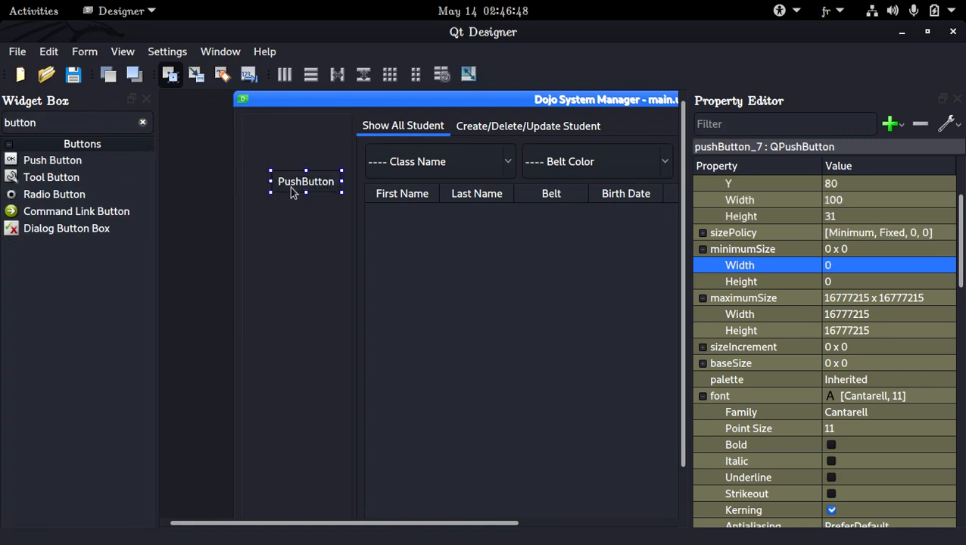
Step: Paste three more push buttons below the first one inside the frame
{"action": "left_click", "coordinate": [270, 260]}
{"action": "key", "text": "ctrl+v"}
{"action": "left_click", "coordinate": [296, 237], "text": "ctrl"}
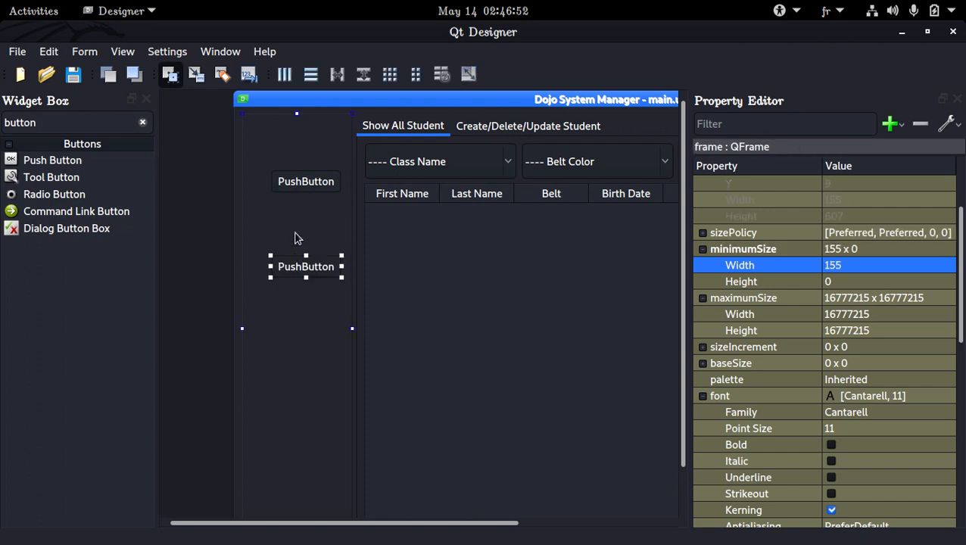
{"action": "key", "text": "ctrl+v"}
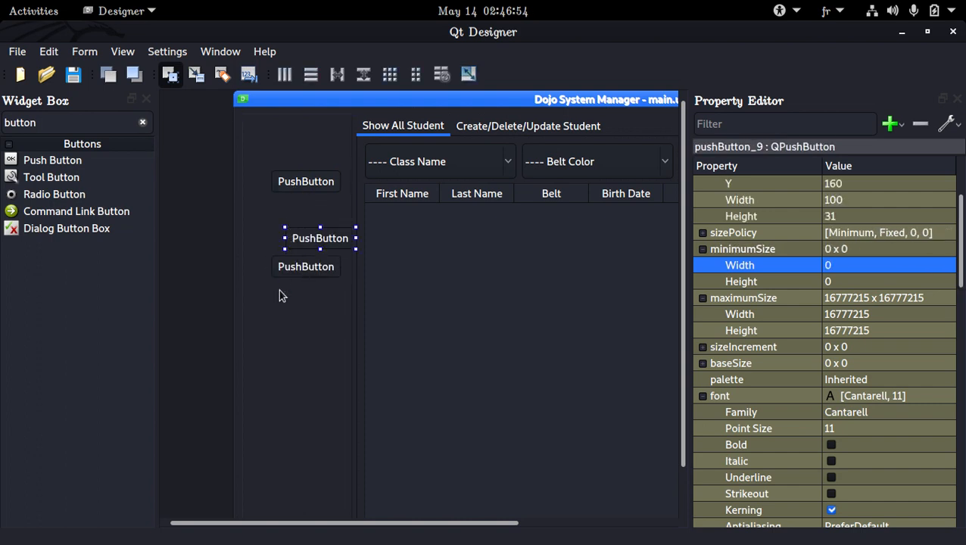
{"action": "left_click", "coordinate": [279, 296]}
{"action": "key", "text": "ctrl+v"}
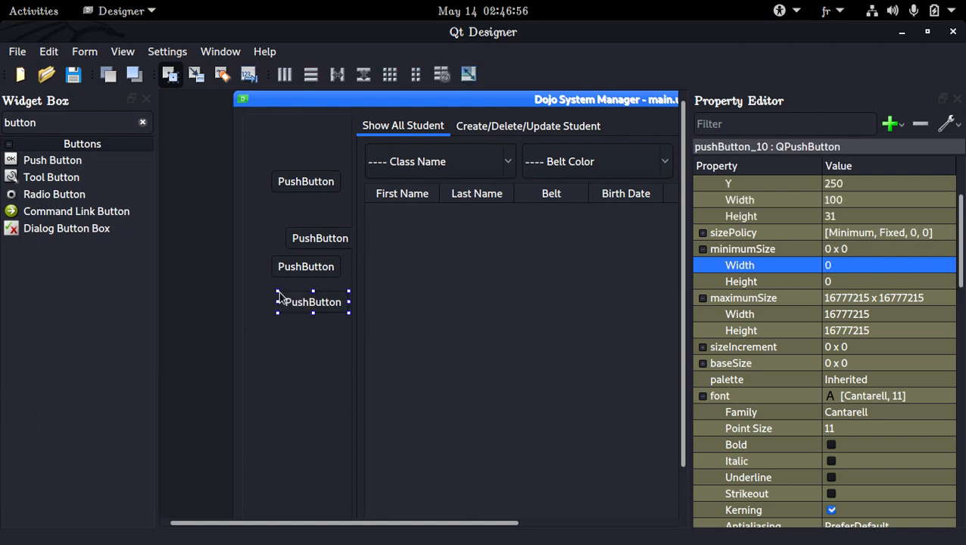
Step: Rename the first push button in the side frame to Sudent
{"action": "double_click", "coordinate": [297, 177]}
{"action": "type", "text": "S"}
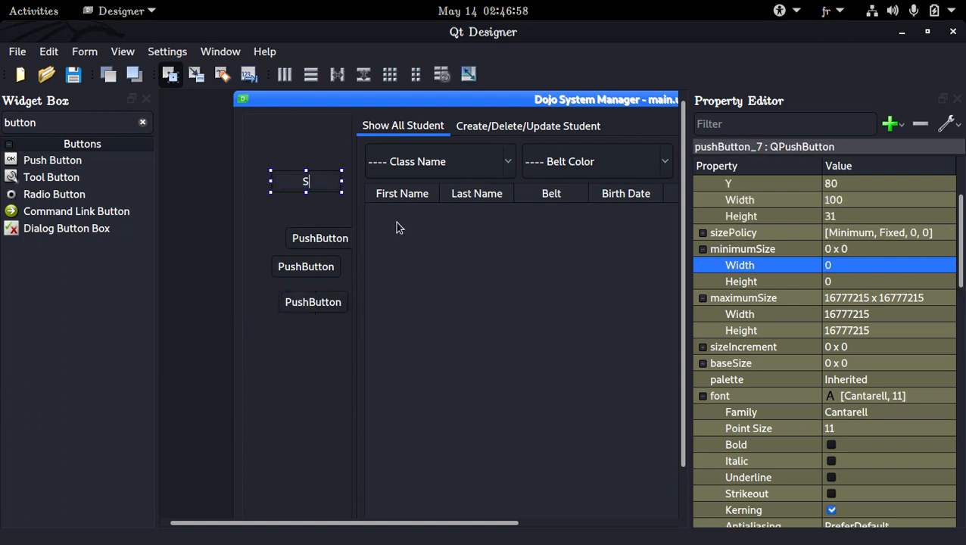
{"action": "type", "text": "udent"}
{"action": "left_click", "coordinate": [337, 244]}
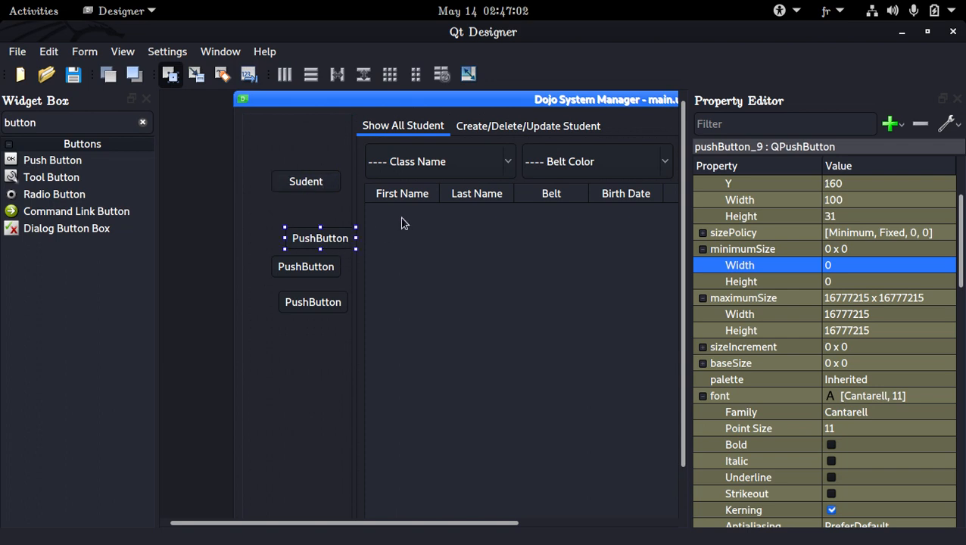
Step: Rename the second push button to Attendance
{"action": "double_click", "coordinate": [341, 241]}
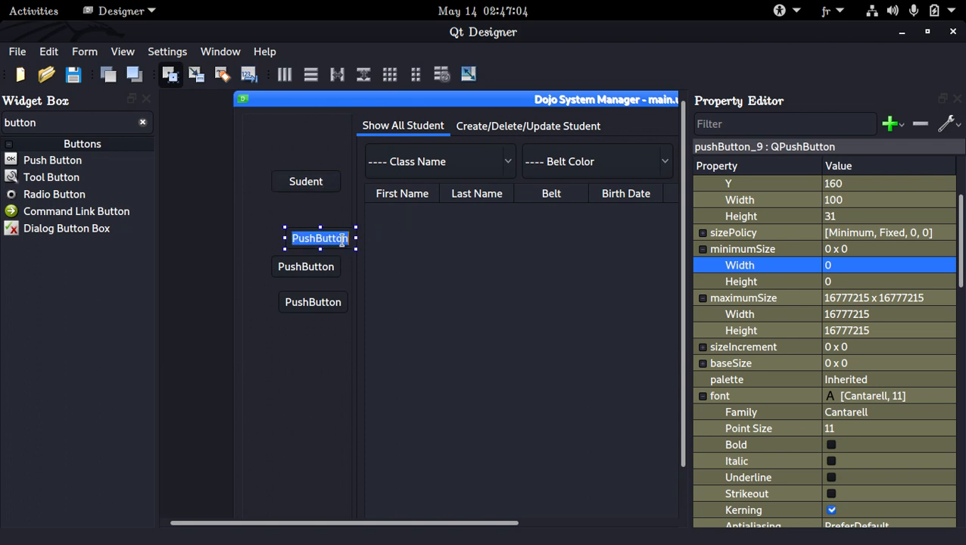
{"action": "key", "text": "Escape"}
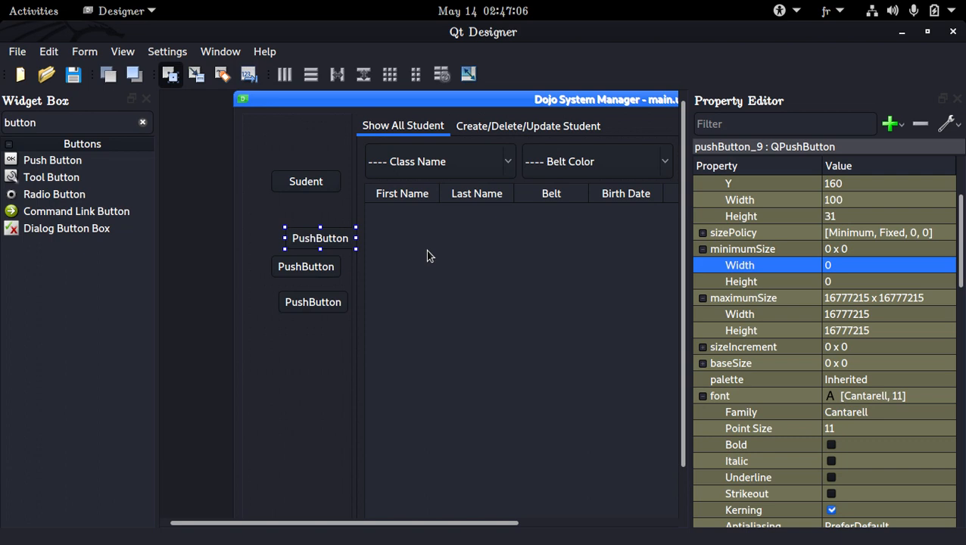
{"action": "double_click", "coordinate": [345, 243]}
{"action": "type", "text": "Attendance"}
{"action": "key", "text": "Return"}
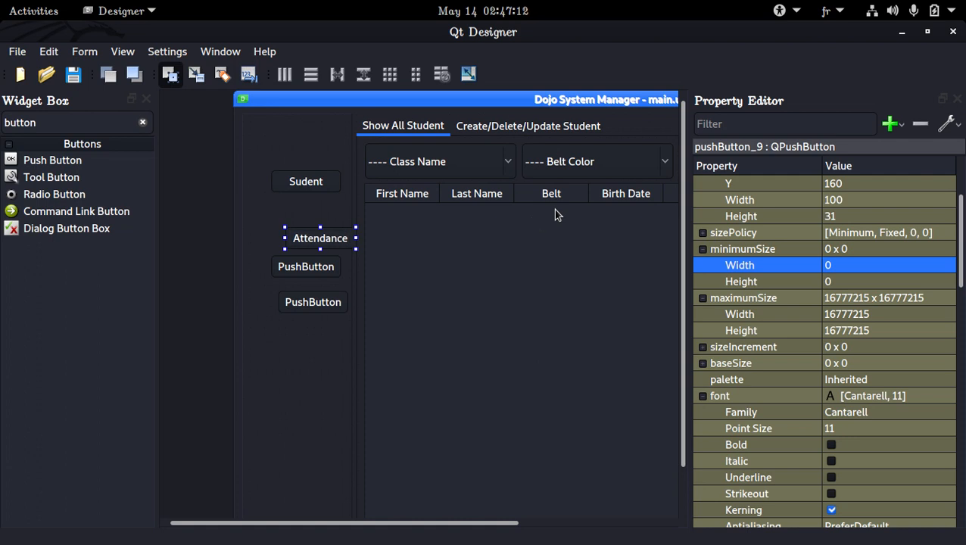
Step: Rename the third push button to Fees
{"action": "left_click", "coordinate": [336, 270]}
{"action": "right_click", "coordinate": [335, 269]}
{"action": "key", "text": "Escape"}
{"action": "double_click", "coordinate": [323, 269]}
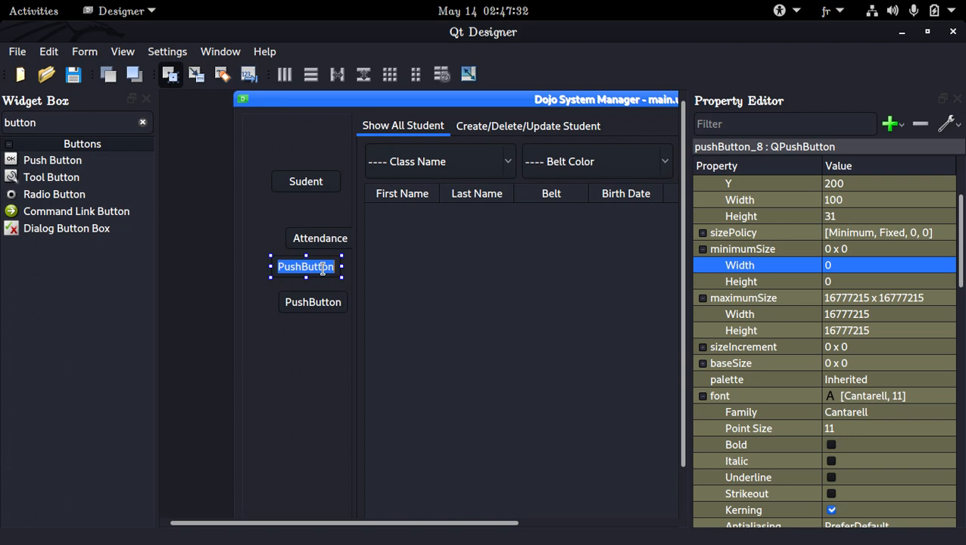
{"action": "type", "text": "Fre"}
{"action": "key", "text": "BackSpace"}
{"action": "key", "text": "BackSpace"}
{"action": "type", "text": "ees"}
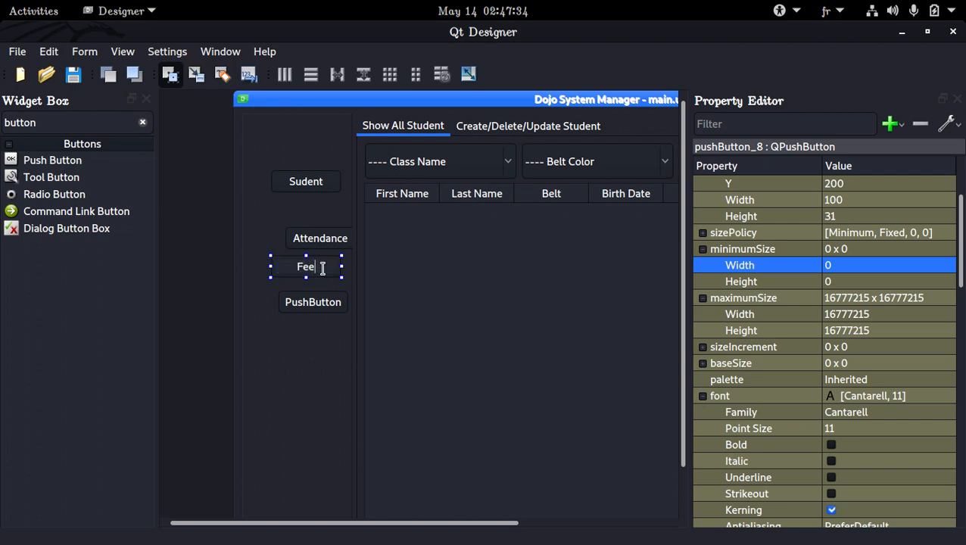
{"action": "key", "text": "Return"}
Step: Rename the fourth push button to Setting
{"action": "double_click", "coordinate": [331, 297]}
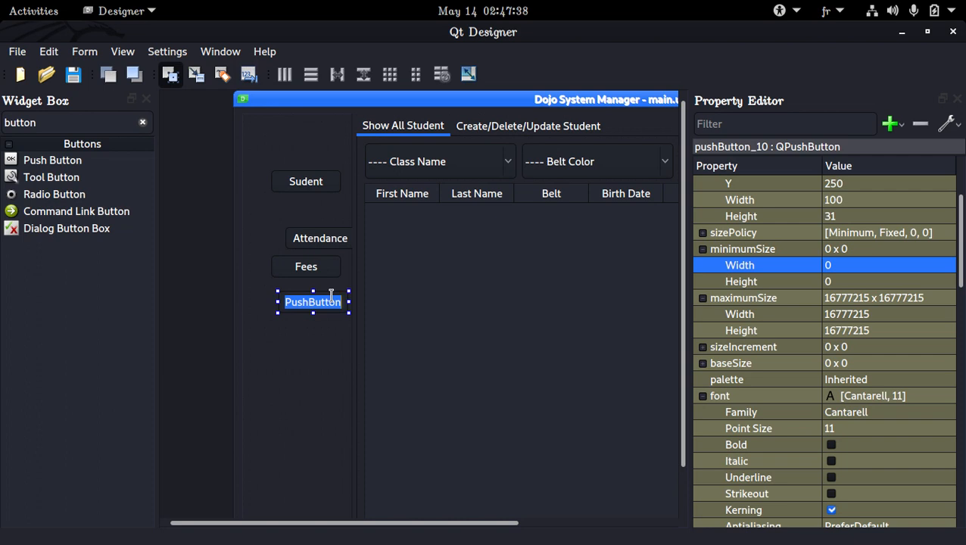
{"action": "type", "text": "See"}
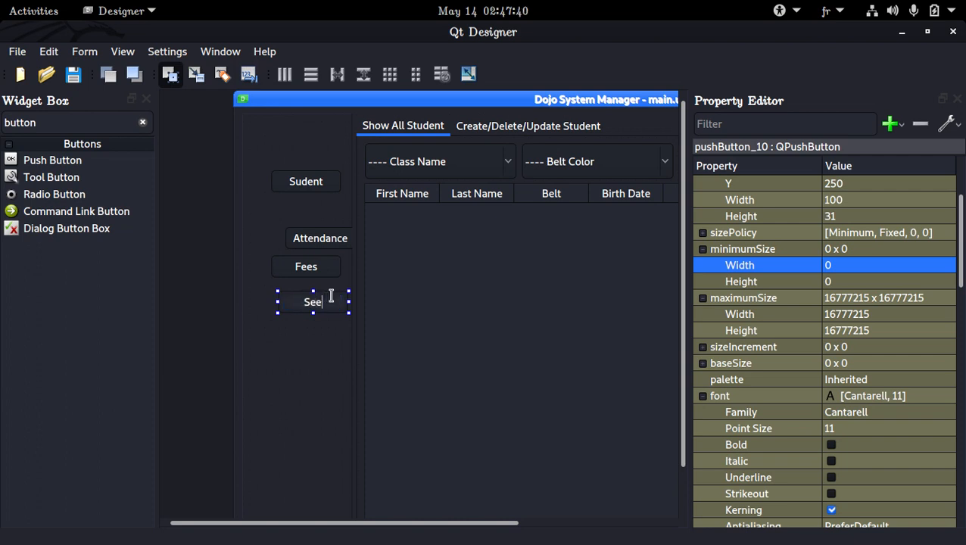
{"action": "key", "text": "BackSpace"}
{"action": "type", "text": "tting"}
{"action": "left_click", "coordinate": [454, 128]}
{"action": "left_click", "coordinate": [434, 129]}
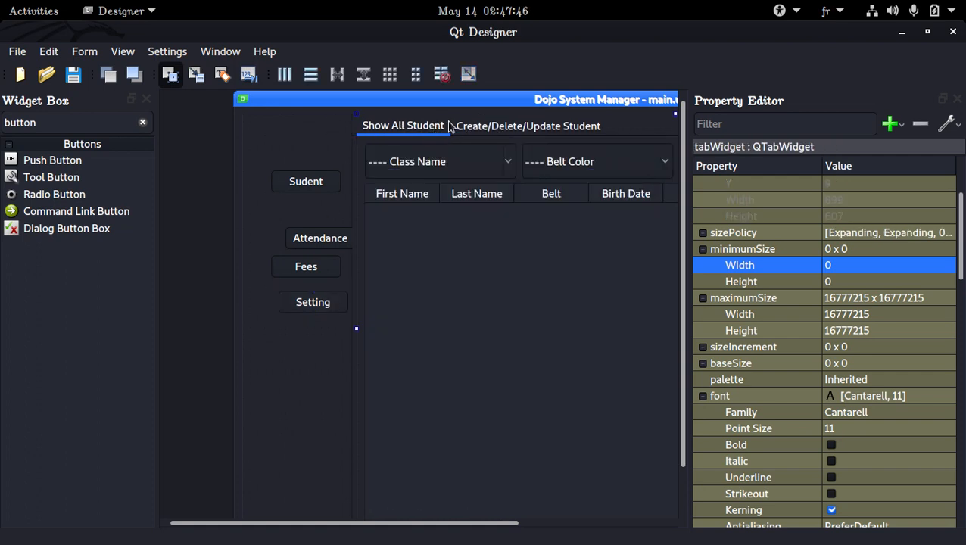
{"action": "left_click", "coordinate": [477, 129]}
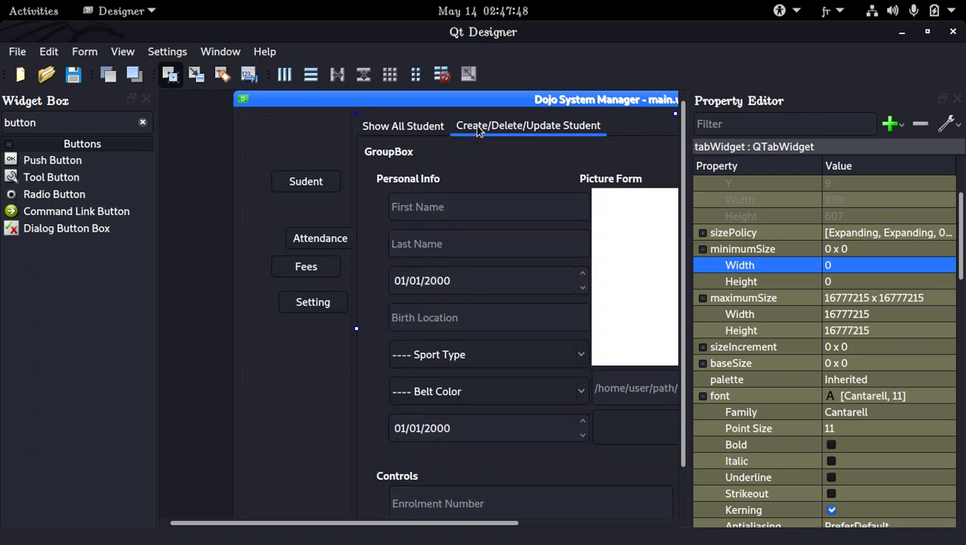
{"action": "left_click", "coordinate": [426, 130]}
Step: Apply a grid layout to the side frame containing the four buttons
{"action": "left_click", "coordinate": [298, 135]}
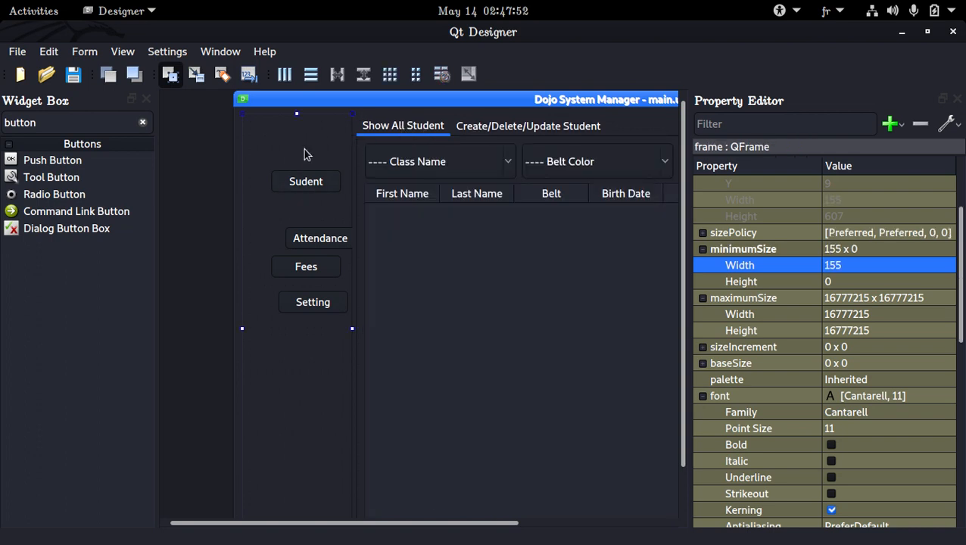
{"action": "right_click", "coordinate": [304, 155]}
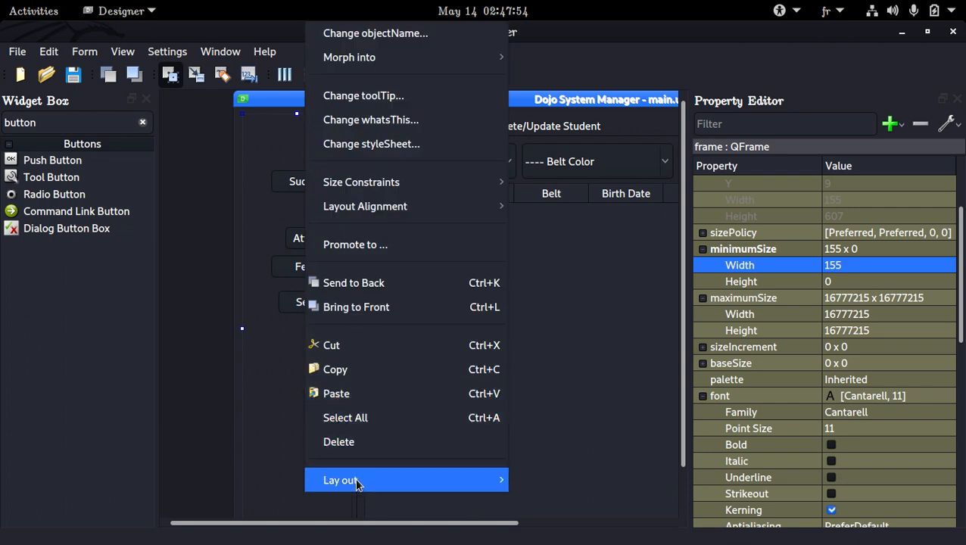
{"action": "mouse_move", "coordinate": [455, 481]}
{"action": "left_click", "coordinate": [565, 467]}
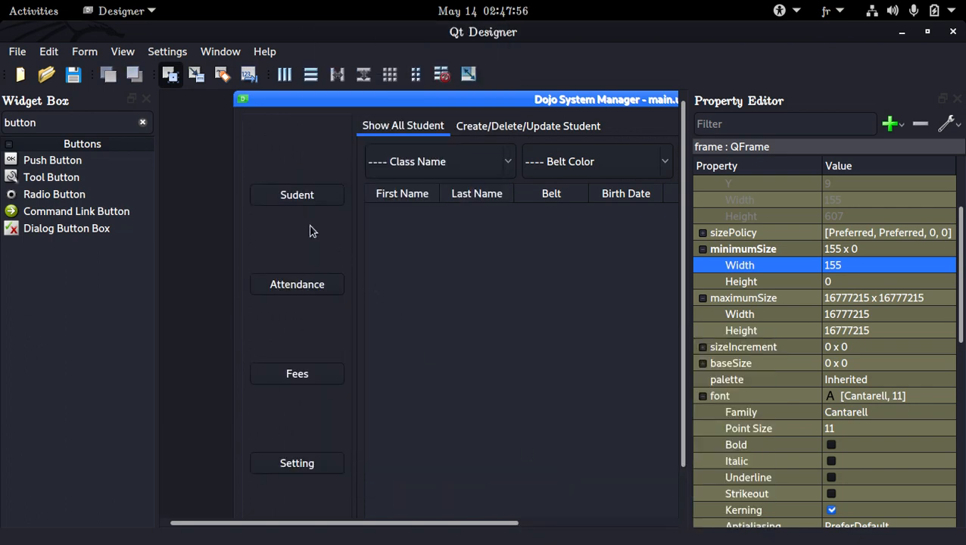
Step: Inspect the frame's sizePolicy and its horizontal policy options
{"action": "scroll", "coordinate": [869, 293], "scroll_direction": "up", "scroll_amount": 2}
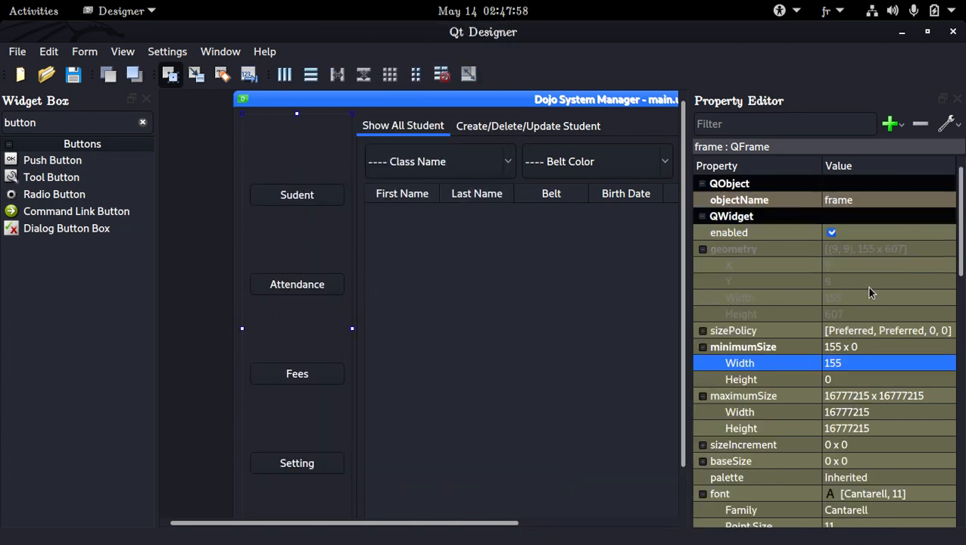
{"action": "scroll", "coordinate": [868, 293], "scroll_direction": "down", "scroll_amount": 2}
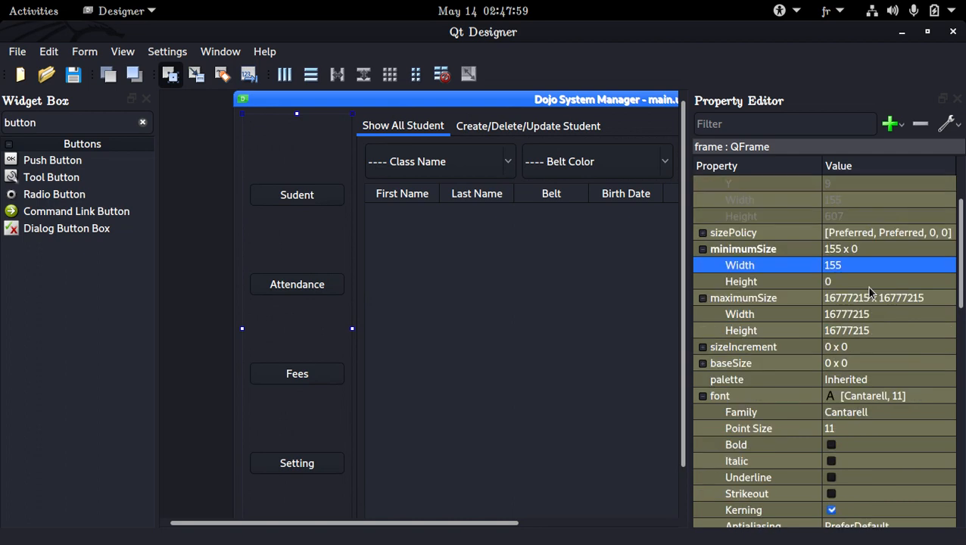
{"action": "left_click", "coordinate": [702, 232]}
{"action": "left_click", "coordinate": [904, 251]}
{"action": "left_click", "coordinate": [904, 256]}
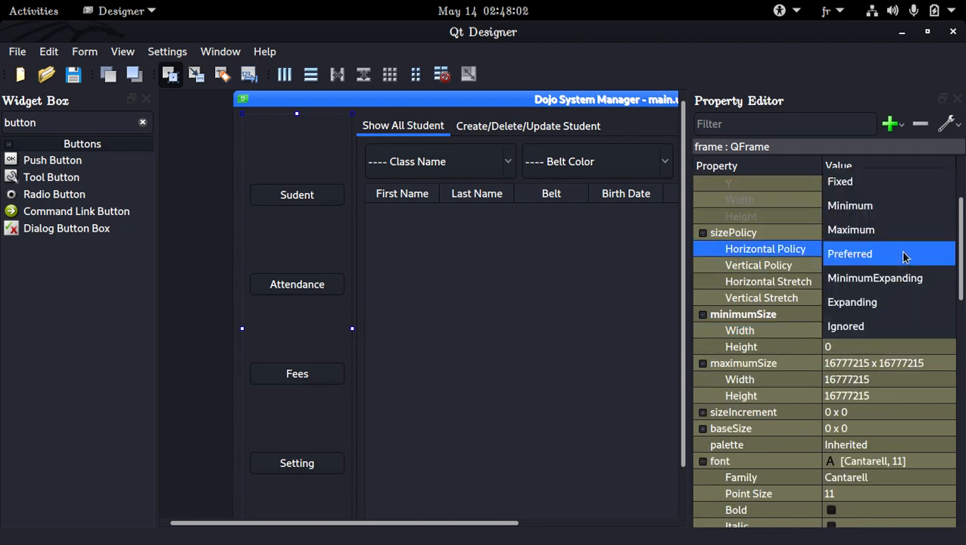
{"action": "left_click", "coordinate": [904, 256]}
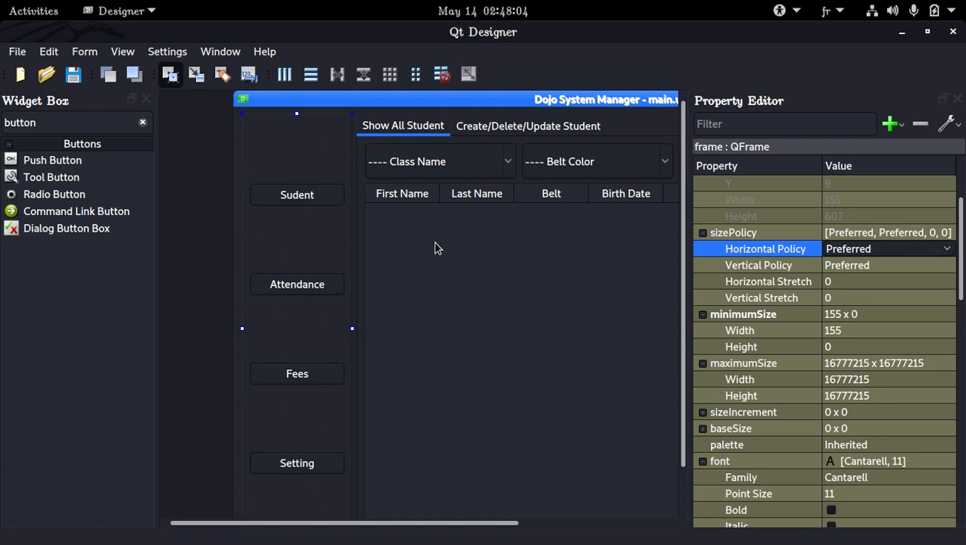
Step: Select all four side buttons and set their vertical size policy to Preferred
{"action": "left_click", "coordinate": [280, 283]}
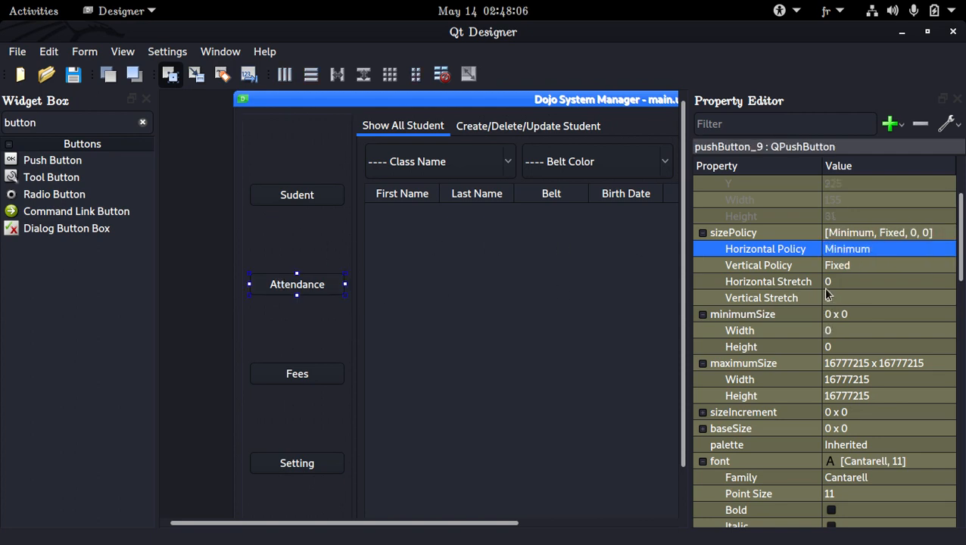
{"action": "scroll", "coordinate": [848, 308], "scroll_direction": "down", "scroll_amount": 3}
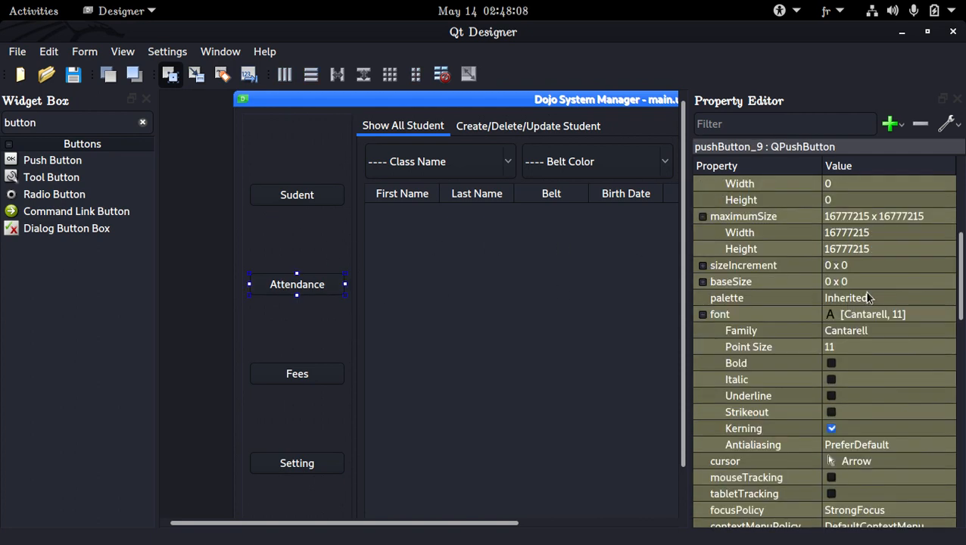
{"action": "scroll", "coordinate": [915, 312], "scroll_direction": "up", "scroll_amount": 4}
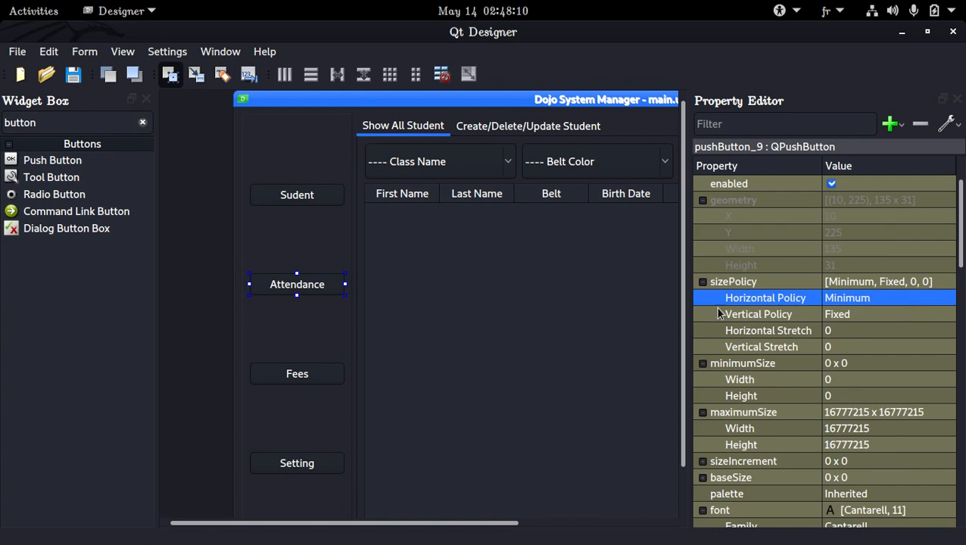
{"action": "left_click", "coordinate": [325, 197], "text": "ctrl"}
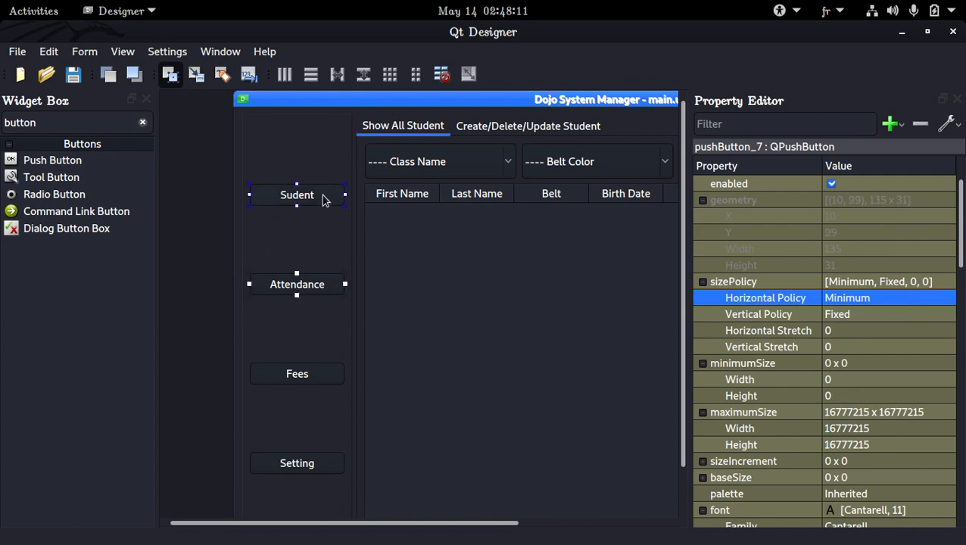
{"action": "left_click", "coordinate": [331, 373], "text": "ctrl"}
{"action": "left_click", "coordinate": [329, 470], "text": "ctrl"}
{"action": "scroll", "coordinate": [454, 398], "scroll_direction": "down", "scroll_amount": 1}
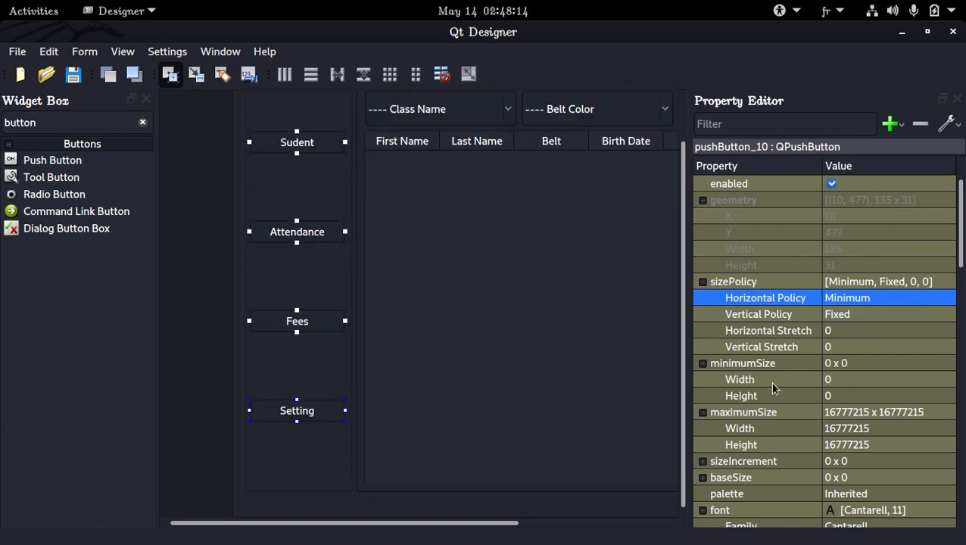
{"action": "left_click", "coordinate": [894, 313]}
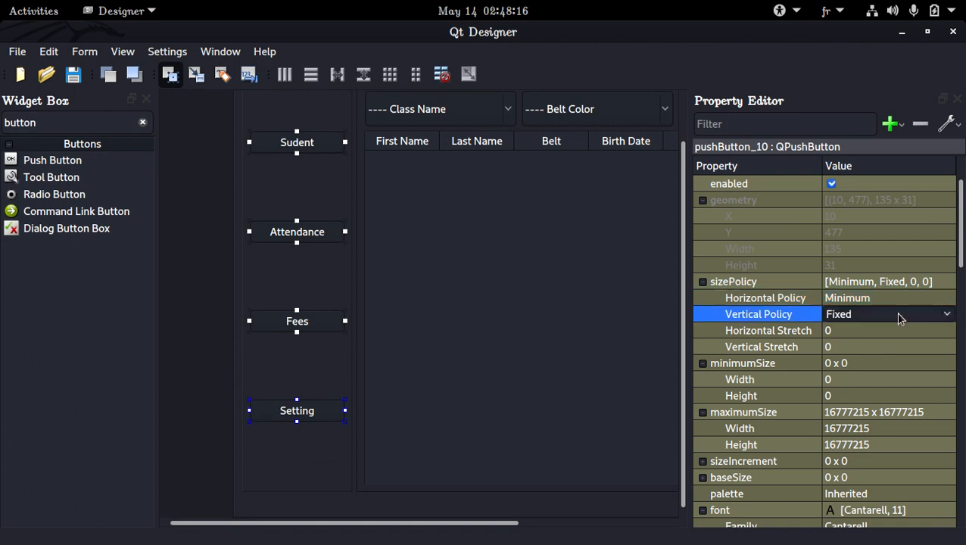
{"action": "left_click", "coordinate": [894, 313]}
{"action": "left_click", "coordinate": [890, 389]}
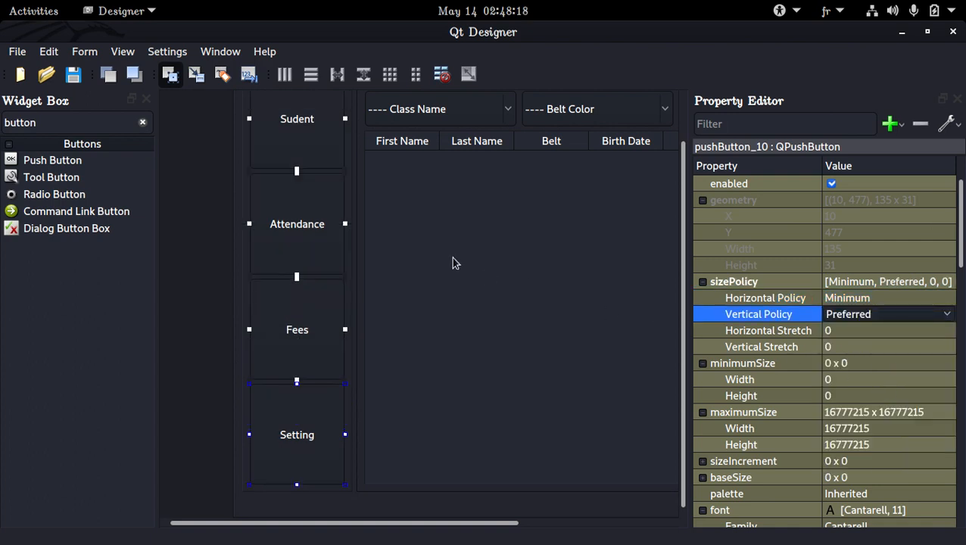
Step: Set the frame layout's left, top, right and bottom margins and both spacings to 0, then save the form
{"action": "left_click", "coordinate": [331, 282]}
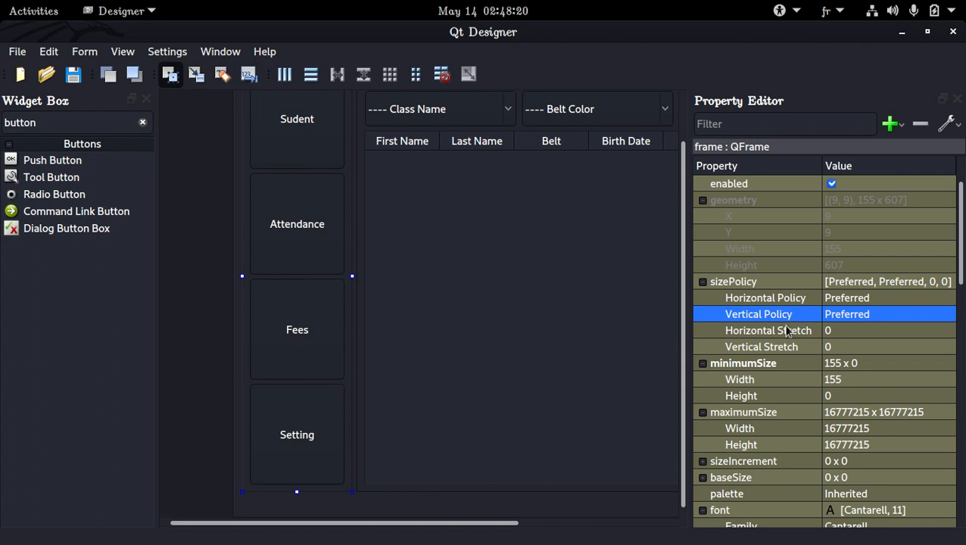
{"action": "scroll", "coordinate": [831, 327], "scroll_direction": "down", "scroll_amount": 10}
{"action": "left_click", "coordinate": [858, 349]}
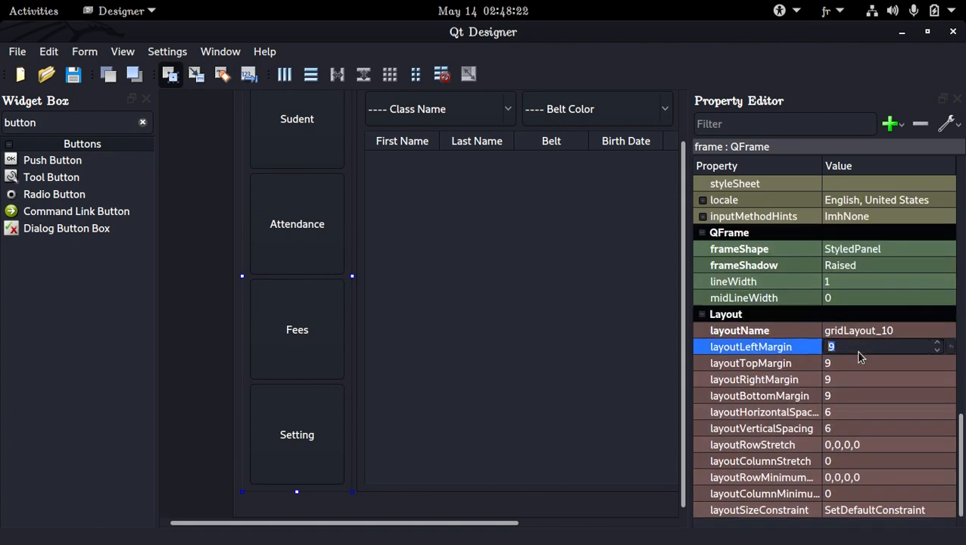
{"action": "type", "text": "0"}
{"action": "left_click", "coordinate": [860, 364]}
{"action": "type", "text": "0"}
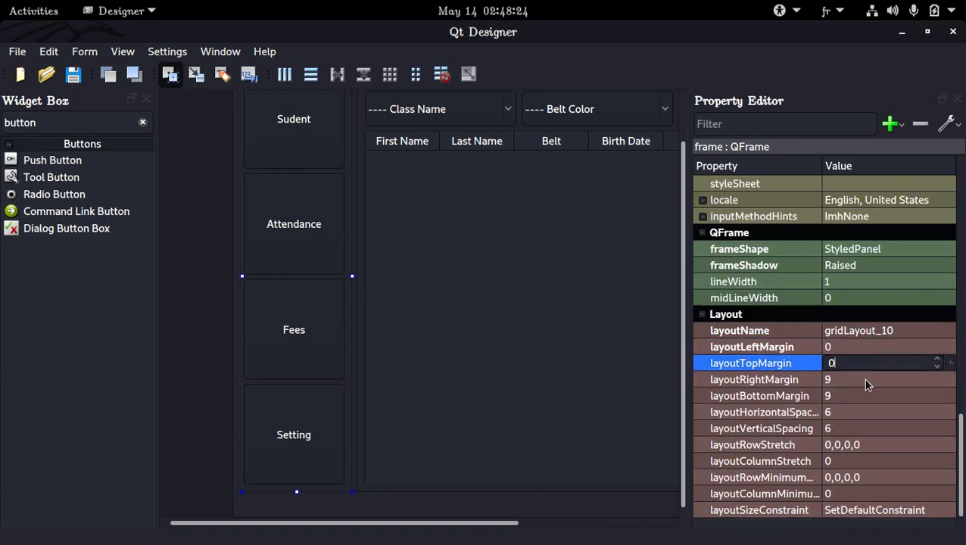
{"action": "left_click", "coordinate": [862, 378]}
{"action": "type", "text": "0"}
{"action": "left_click", "coordinate": [863, 395]}
{"action": "type", "text": "0"}
{"action": "left_click", "coordinate": [862, 411]}
{"action": "type", "text": "0"}
{"action": "left_click", "coordinate": [864, 428]}
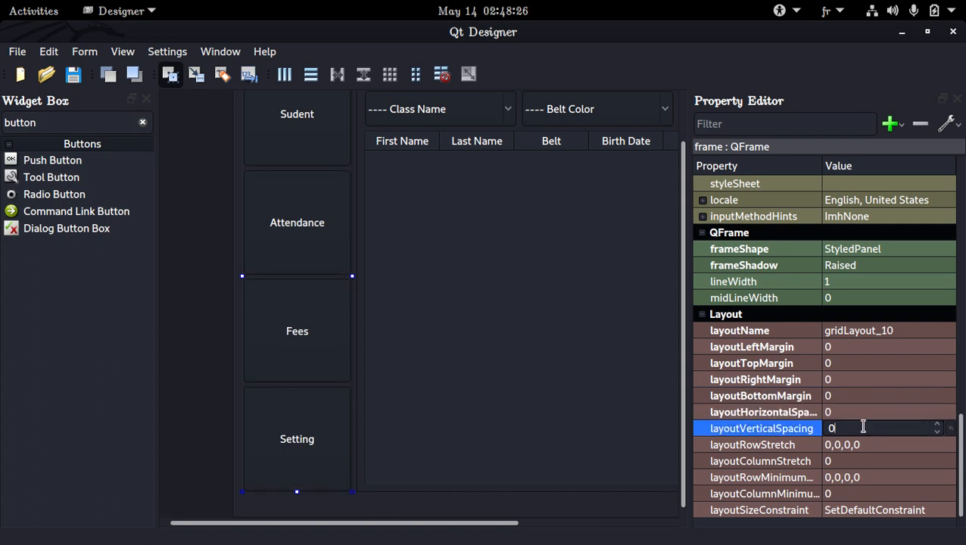
{"action": "type", "text": "0"}
{"action": "key", "text": "Return"}
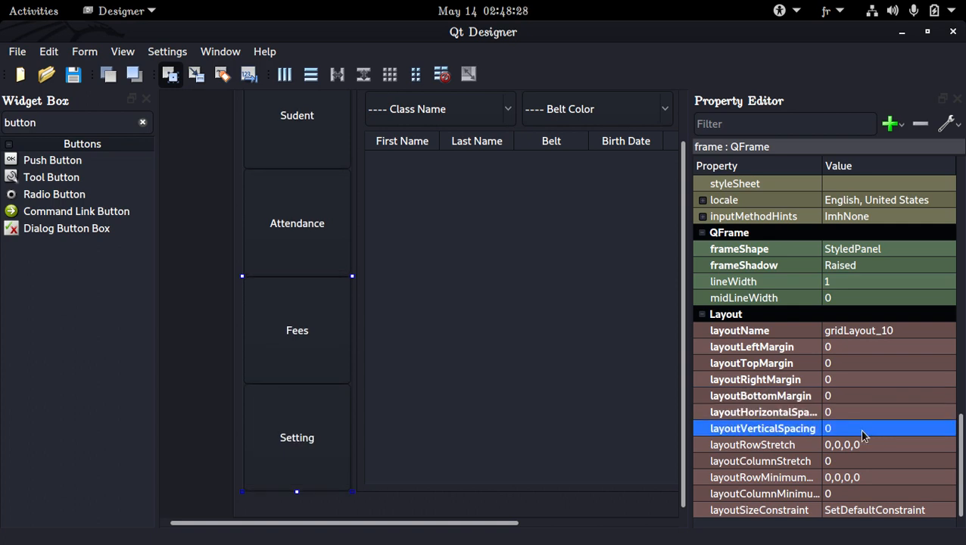
{"action": "key", "text": "ctrl+s"}
Step: Select the main window, the tab widget and the Sudent button to inspect their properties
{"action": "scroll", "coordinate": [311, 288], "scroll_direction": "up", "scroll_amount": 2}
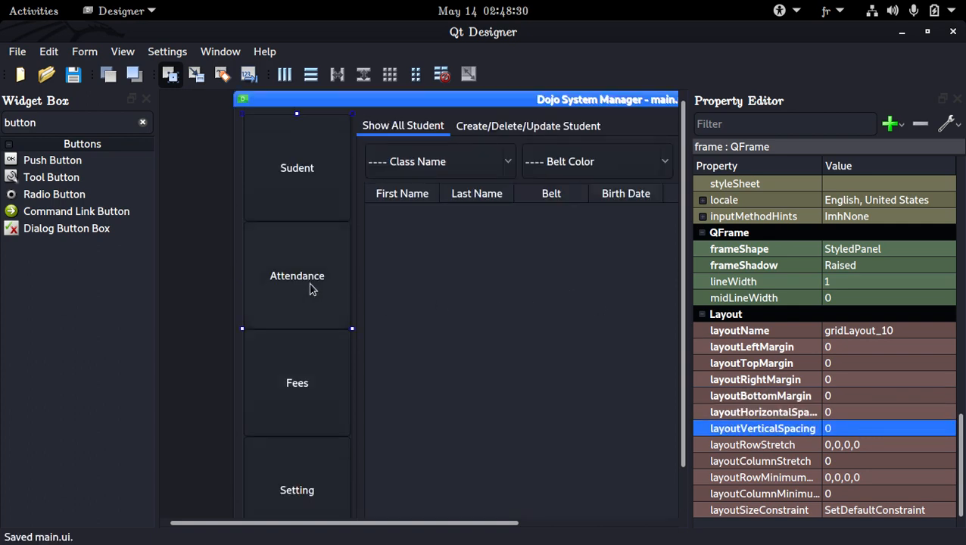
{"action": "scroll", "coordinate": [310, 289], "scroll_direction": "down", "scroll_amount": 2}
{"action": "scroll", "coordinate": [311, 288], "scroll_direction": "up", "scroll_amount": 2}
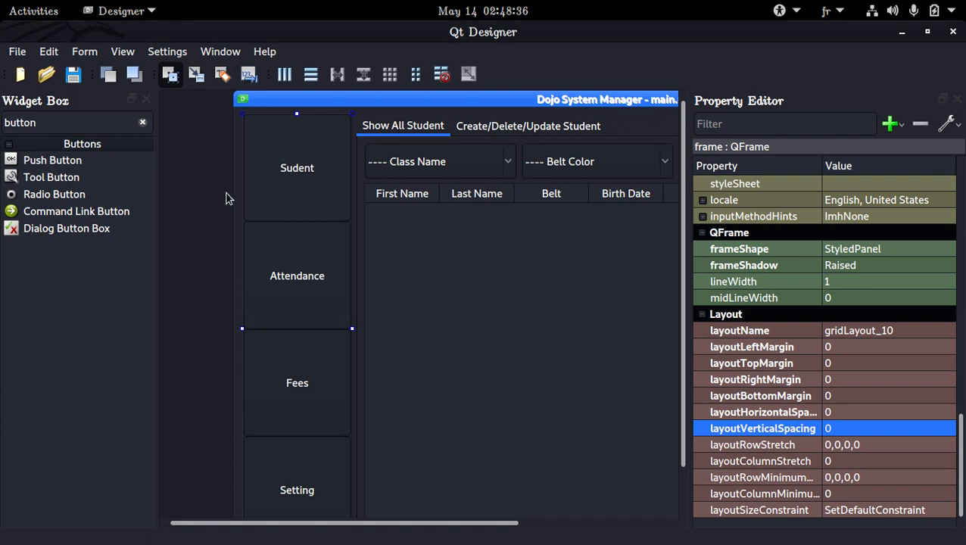
{"action": "left_click", "coordinate": [373, 119]}
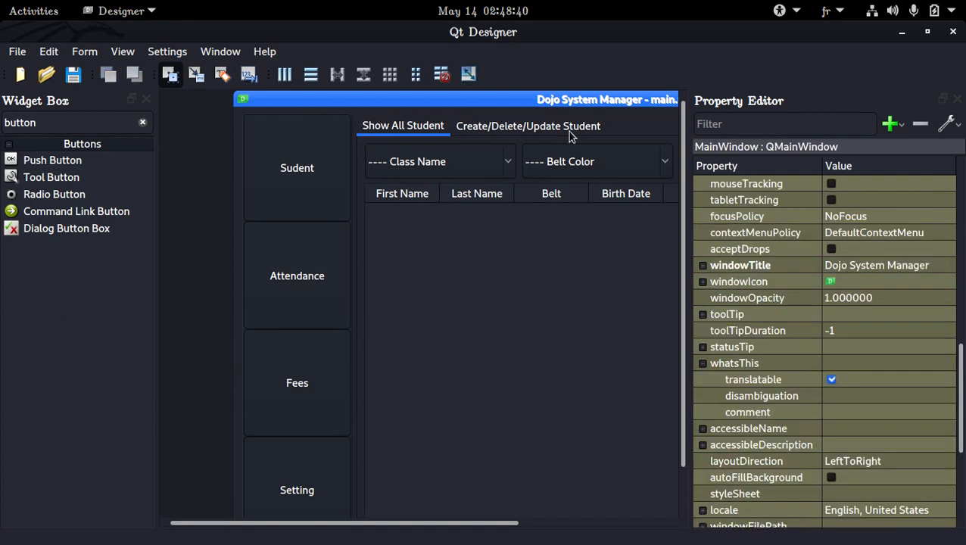
{"action": "left_click", "coordinate": [640, 129]}
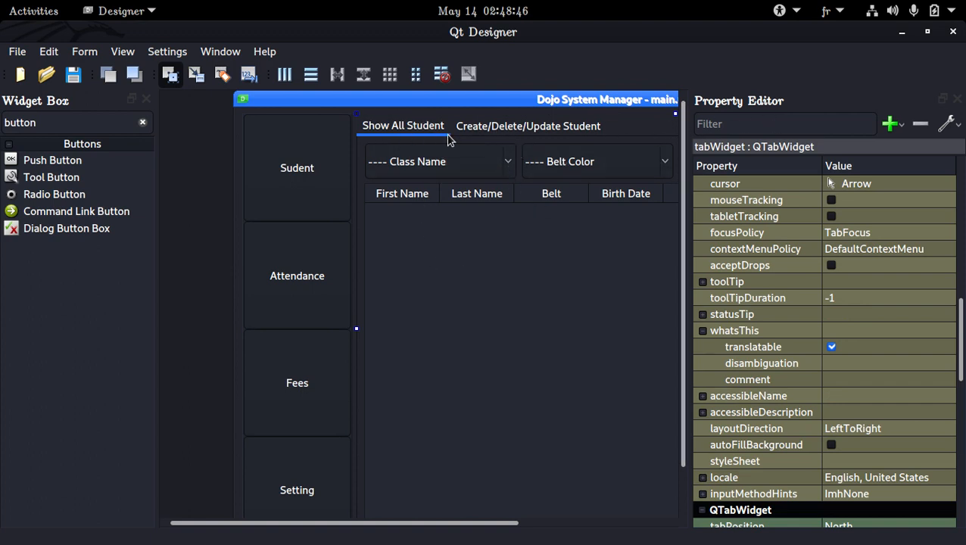
{"action": "left_click", "coordinate": [316, 153]}
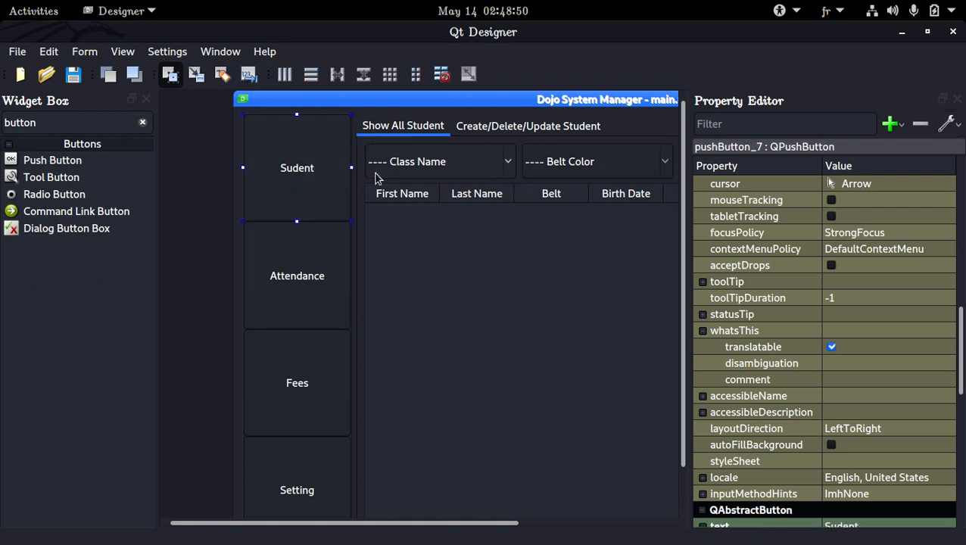
Step: Filter the widget box for tab widgets
{"action": "left_click", "coordinate": [142, 122]}
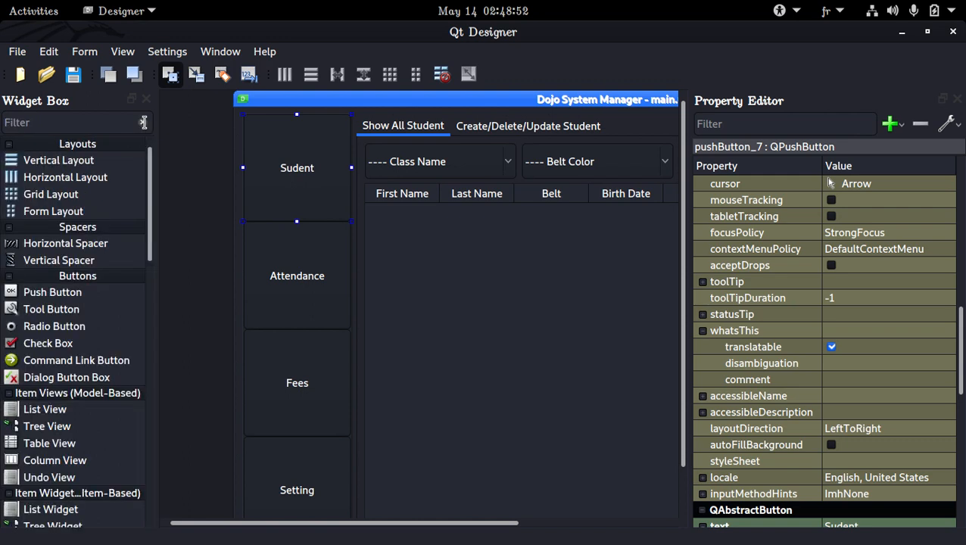
{"action": "type", "text": "tab"}
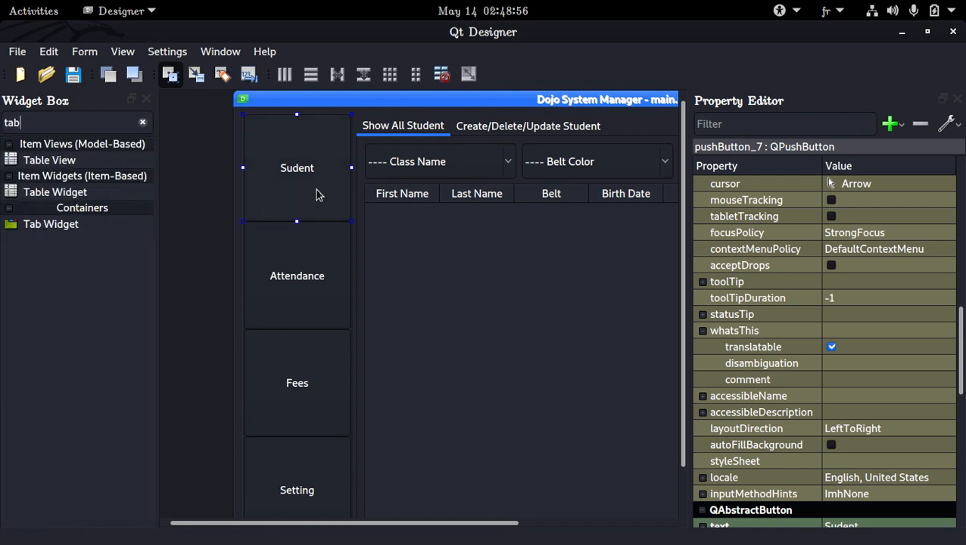
{"action": "left_click", "coordinate": [678, 149]}
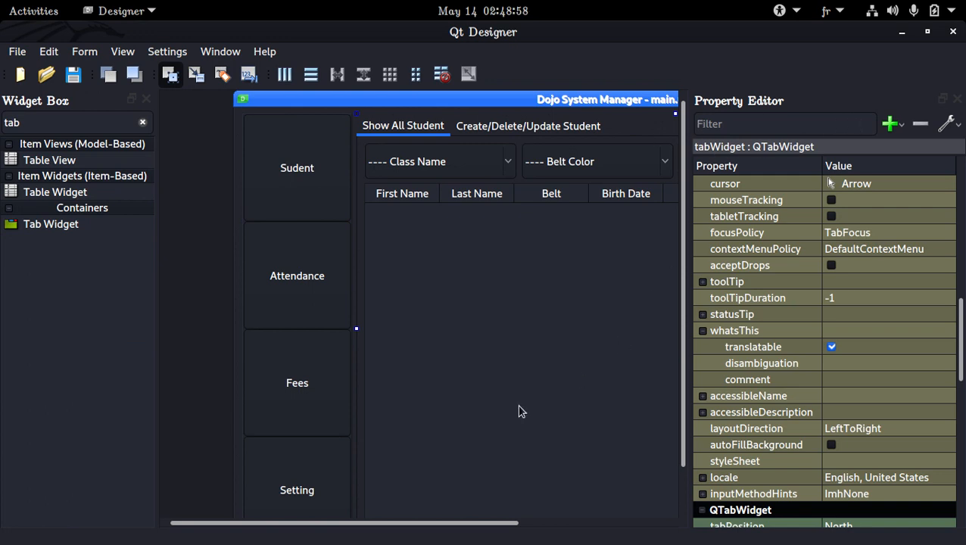
{"action": "left_click_drag", "start_coordinate": [511, 523], "coordinate": [601, 522]}
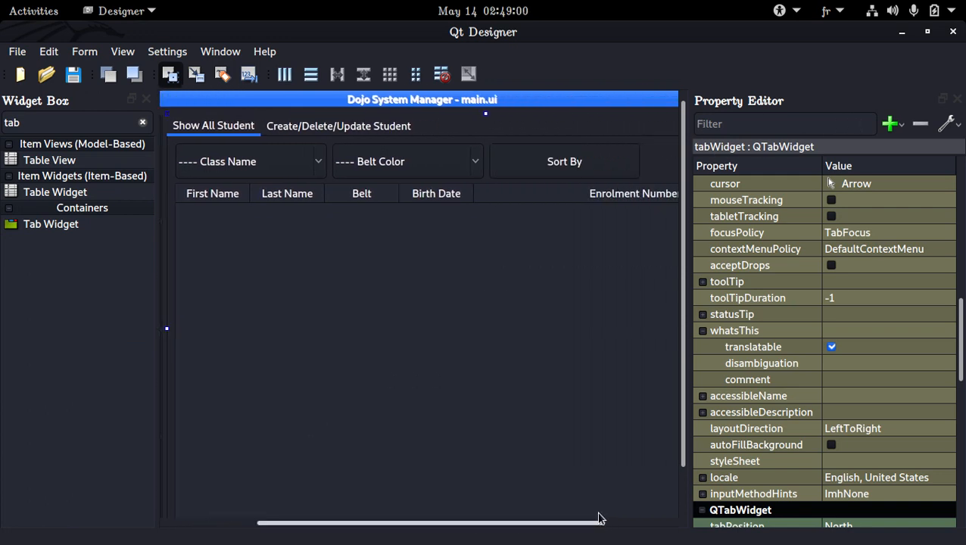
{"action": "right_click", "coordinate": [522, 125]}
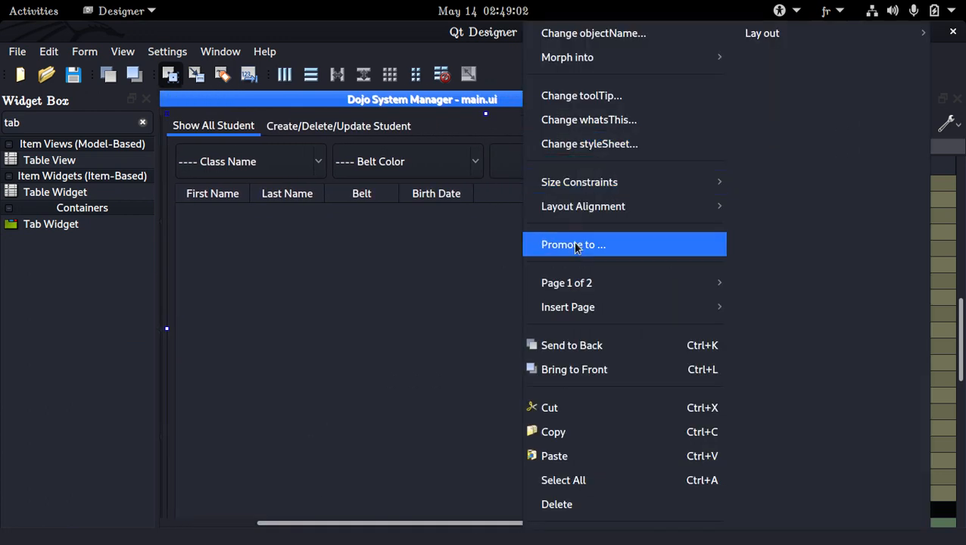
{"action": "left_click", "coordinate": [587, 405]}
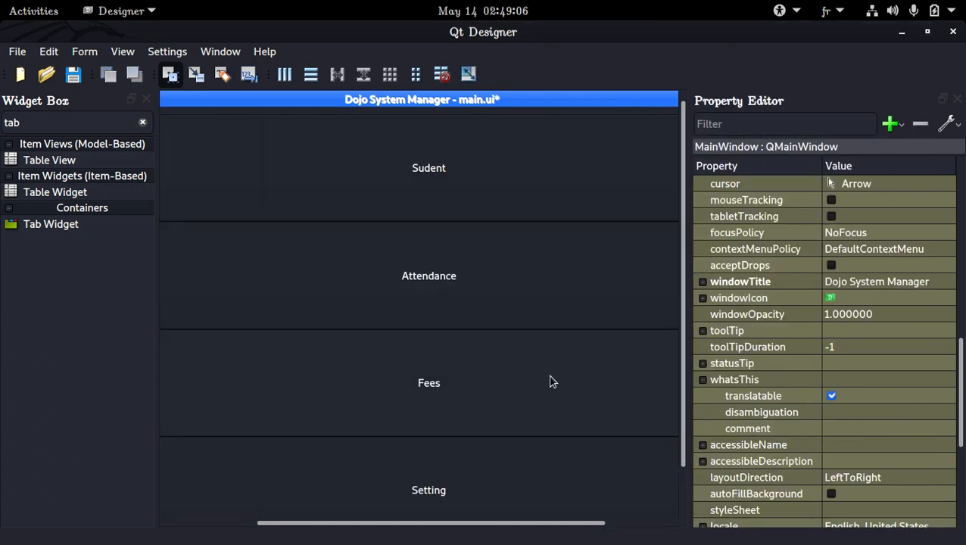
{"action": "key", "text": "ctrl+z"}
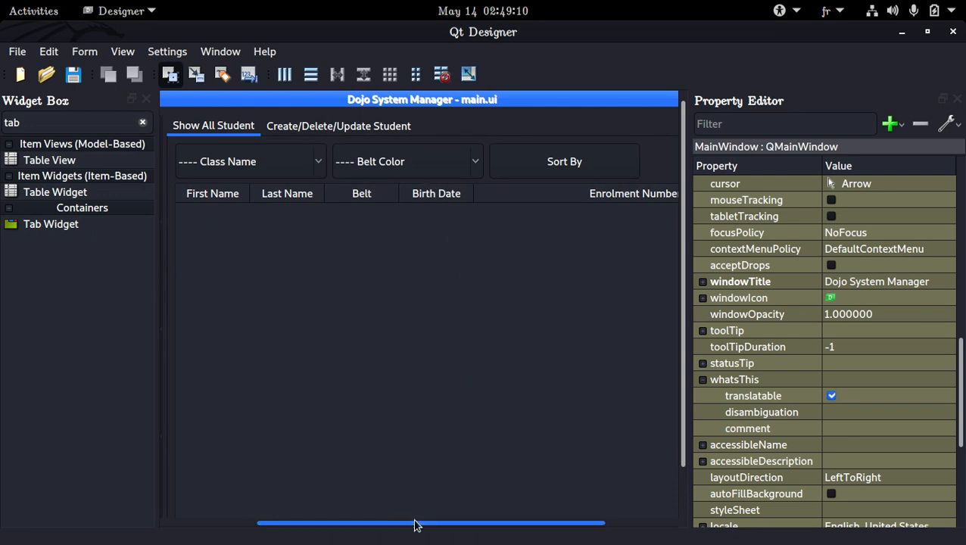
Step: Select the side buttons and the main window to inspect their properties
{"action": "left_click_drag", "start_coordinate": [410, 522], "coordinate": [283, 519]}
{"action": "left_click", "coordinate": [294, 228]}
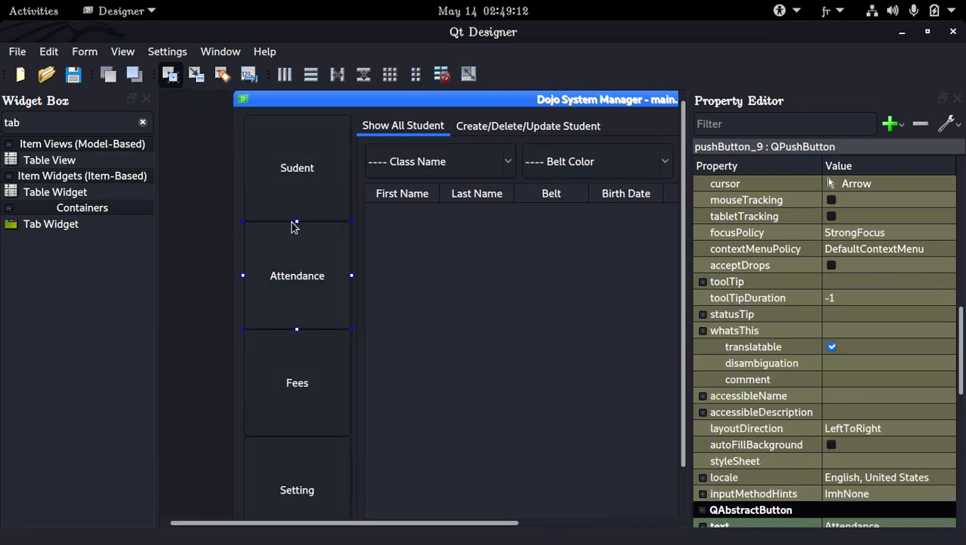
{"action": "left_click", "coordinate": [261, 220]}
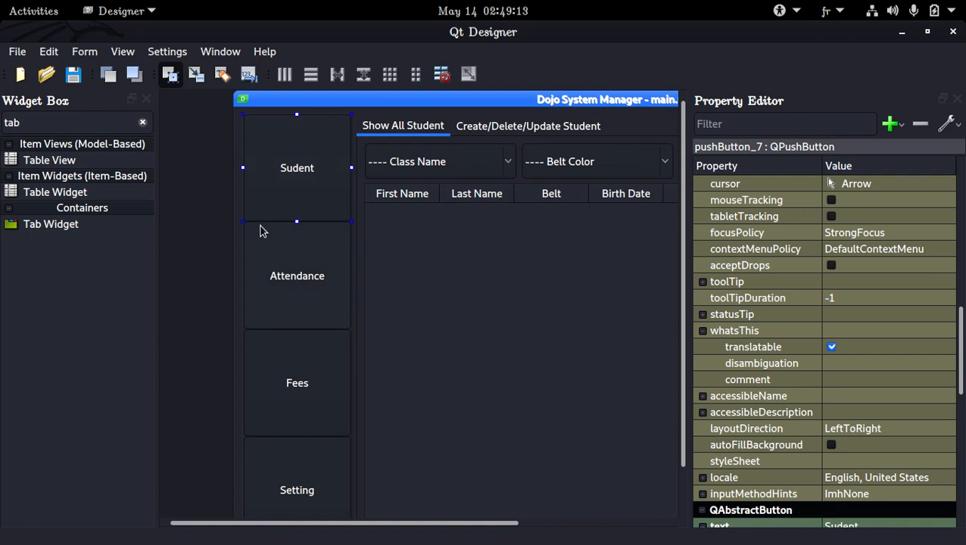
{"action": "left_click", "coordinate": [245, 336]}
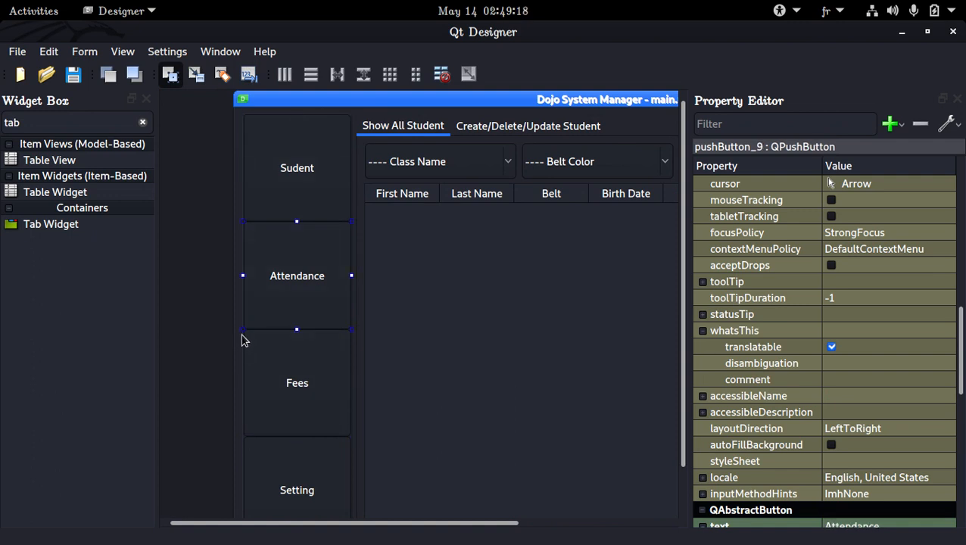
{"action": "left_click", "coordinate": [243, 340]}
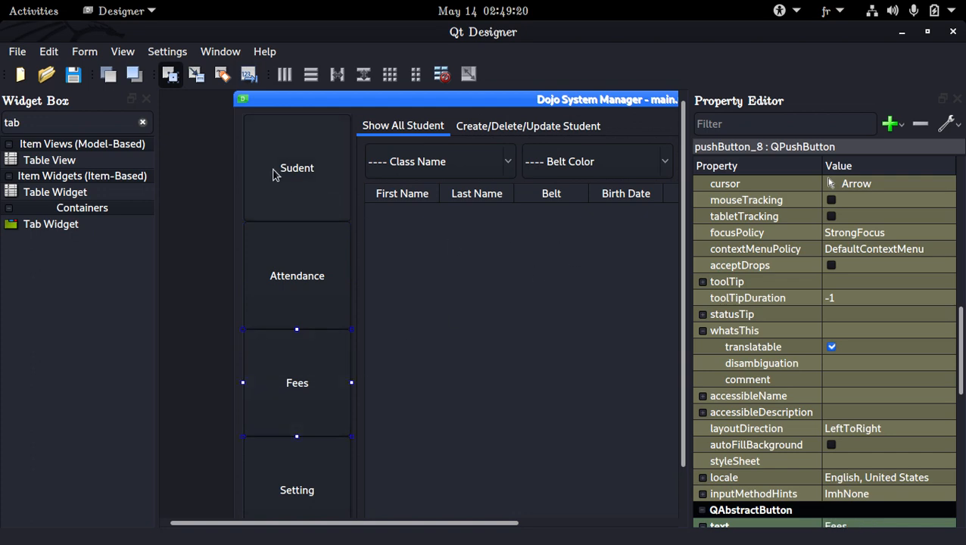
{"action": "left_click", "coordinate": [236, 143]}
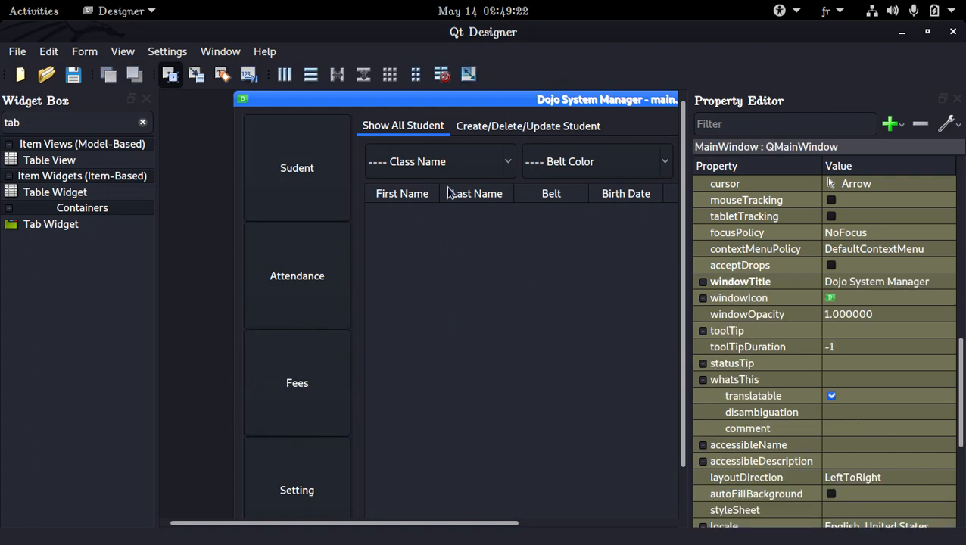
{"action": "scroll", "coordinate": [816, 253], "scroll_direction": "up", "scroll_amount": 12}
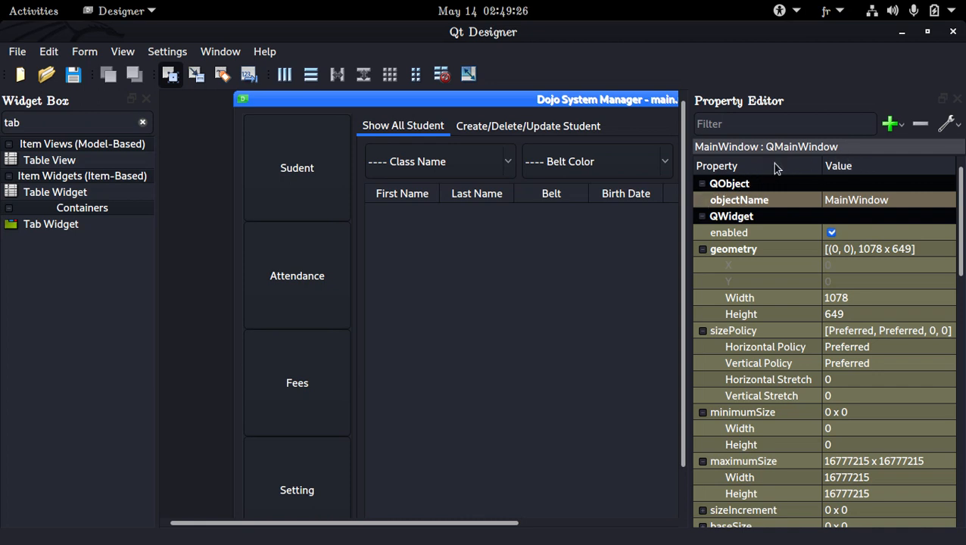
{"action": "left_click", "coordinate": [903, 134]}
{"action": "left_click", "coordinate": [903, 134]}
{"action": "left_click", "coordinate": [331, 203]}
{"action": "left_click", "coordinate": [850, 366]}
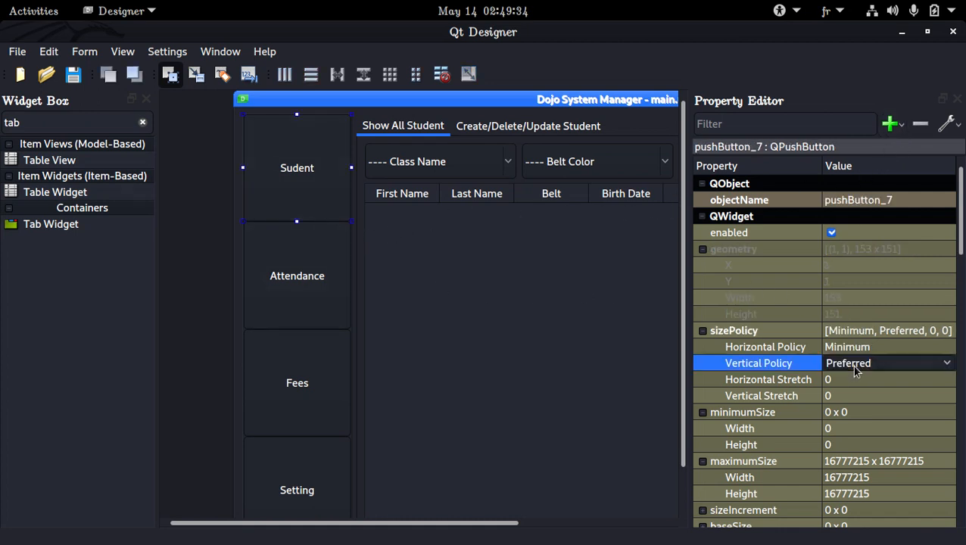
{"action": "left_click", "coordinate": [850, 365]}
{"action": "left_click", "coordinate": [859, 319]}
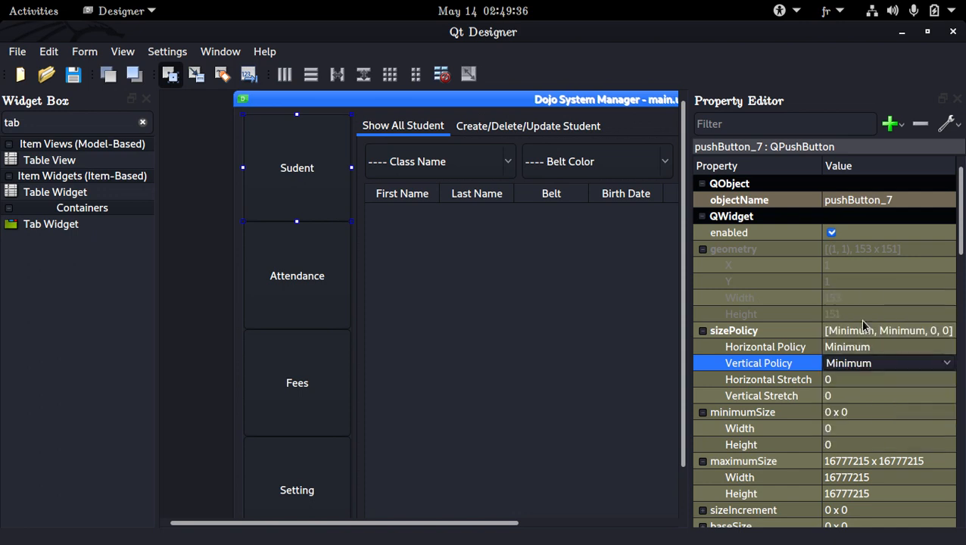
{"action": "left_click", "coordinate": [863, 364]}
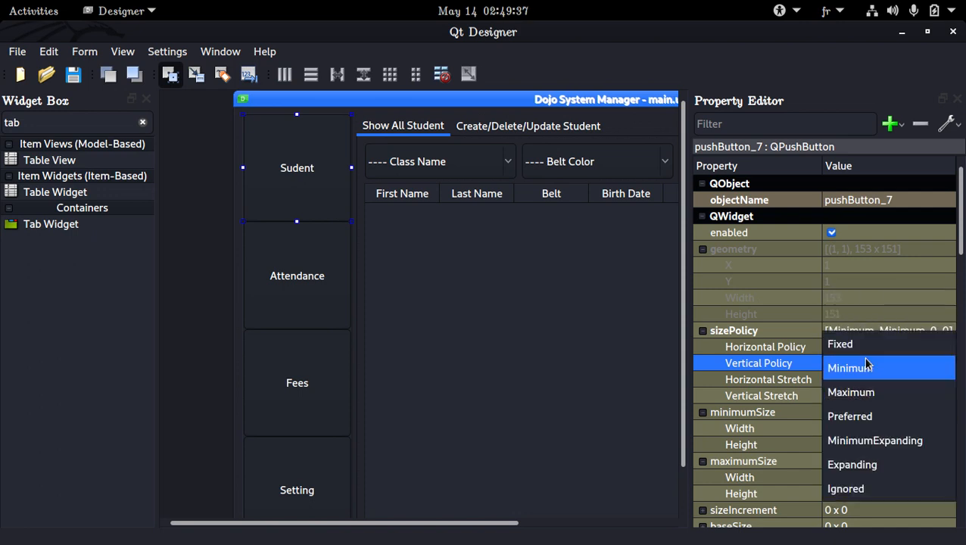
{"action": "left_click", "coordinate": [862, 415]}
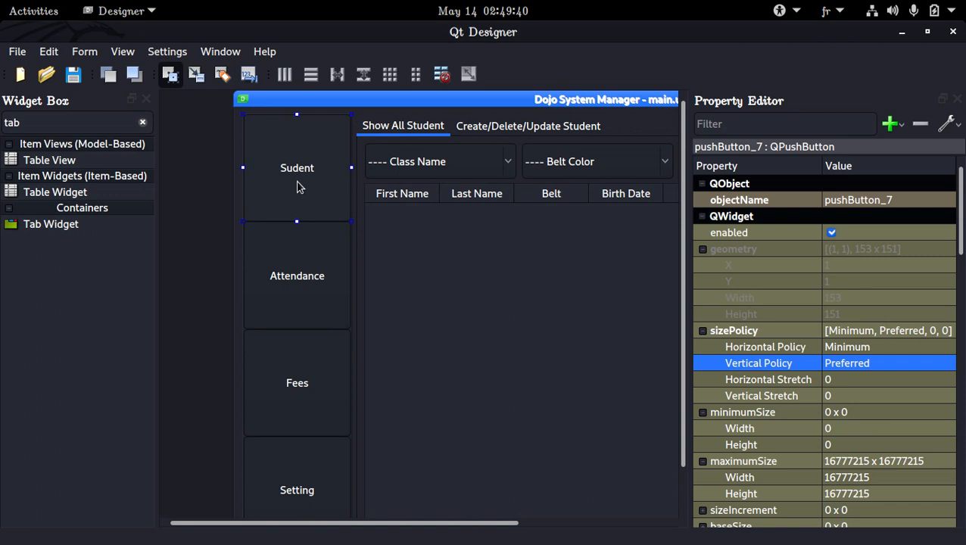
Step: Select all four side buttons and set their vertical size policy to Maximum
{"action": "left_click", "coordinate": [327, 264]}
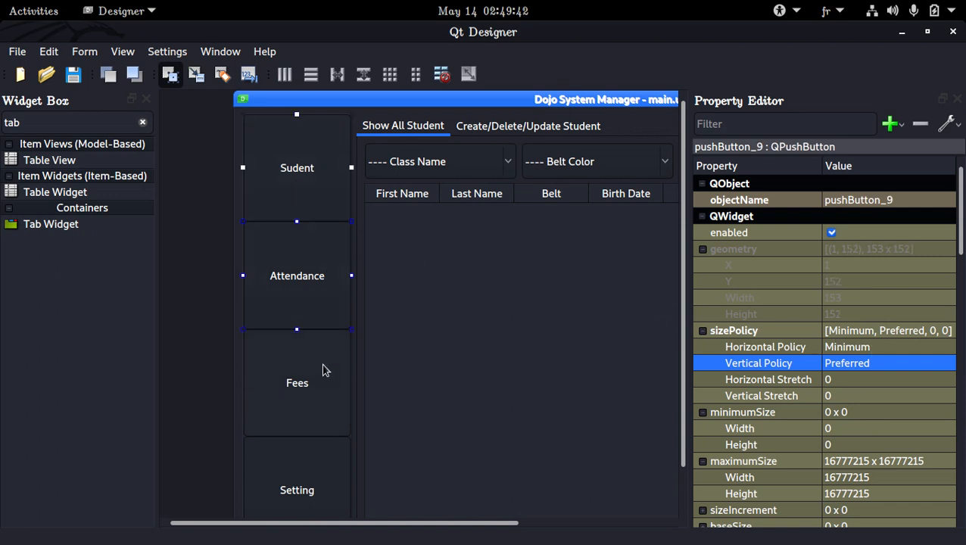
{"action": "left_click", "coordinate": [322, 370], "text": "ctrl"}
{"action": "left_click", "coordinate": [321, 463], "text": "ctrl"}
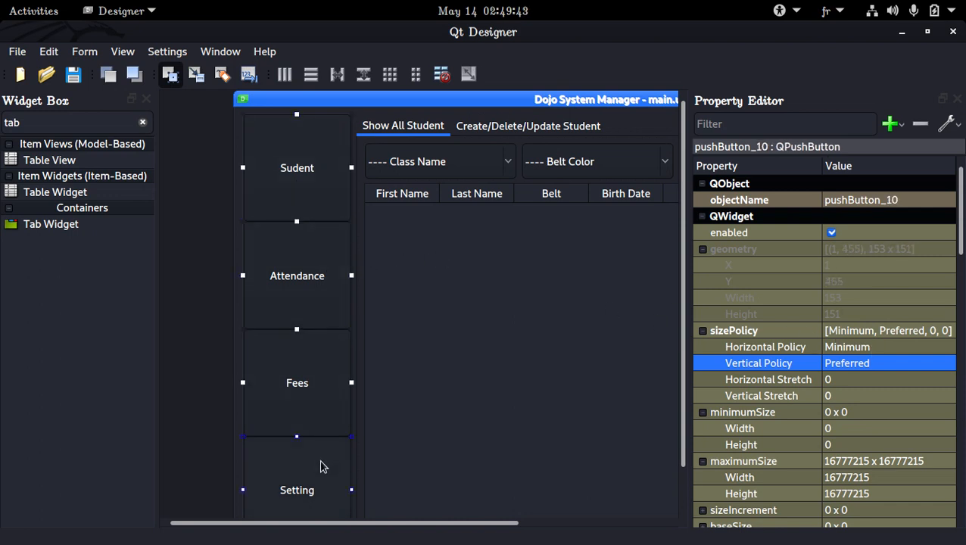
{"action": "left_click", "coordinate": [876, 367]}
{"action": "left_click", "coordinate": [876, 367]}
{"action": "left_click", "coordinate": [876, 342]}
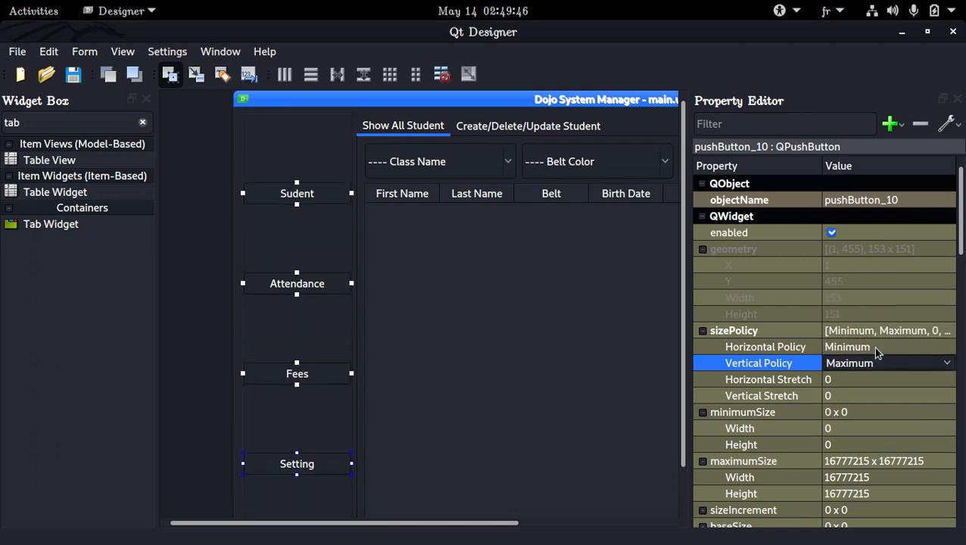
Step: Set the side frame's maximum width to 155, then save the form
{"action": "right_click", "coordinate": [308, 242]}
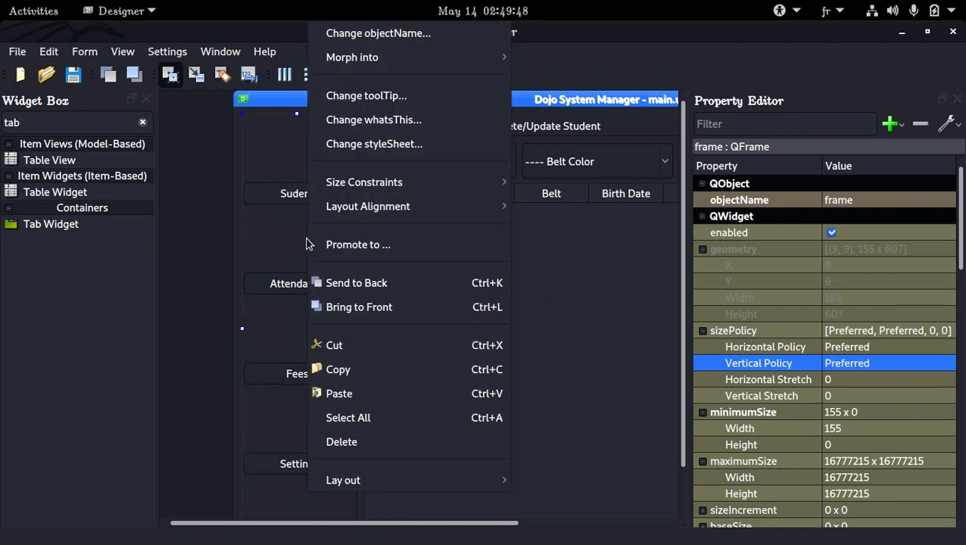
{"action": "left_click", "coordinate": [274, 248]}
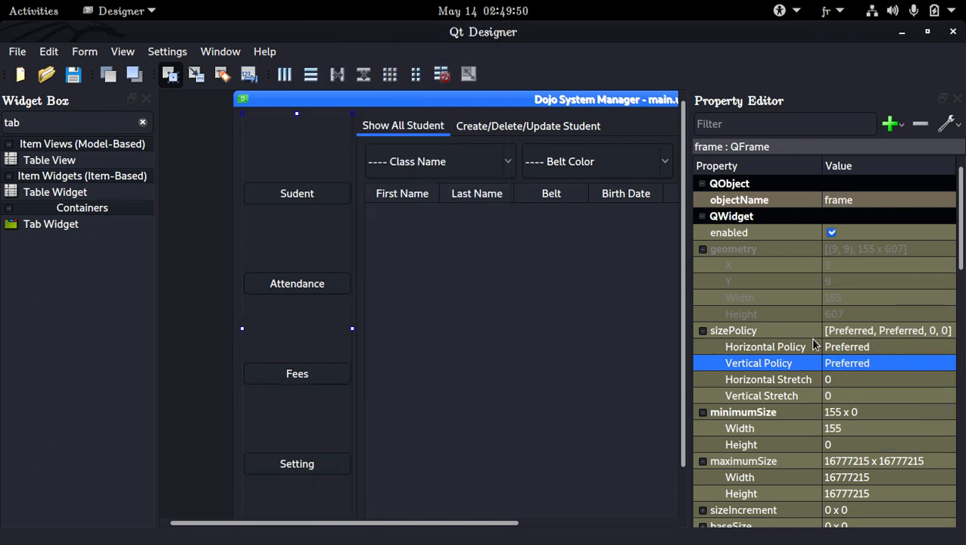
{"action": "scroll", "coordinate": [860, 298], "scroll_direction": "down", "scroll_amount": 3}
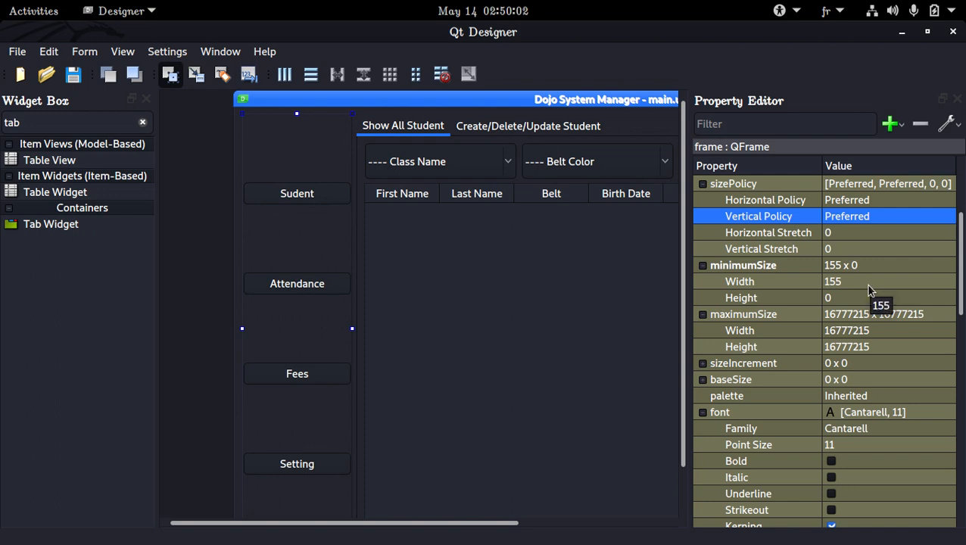
{"action": "left_click", "coordinate": [867, 331]}
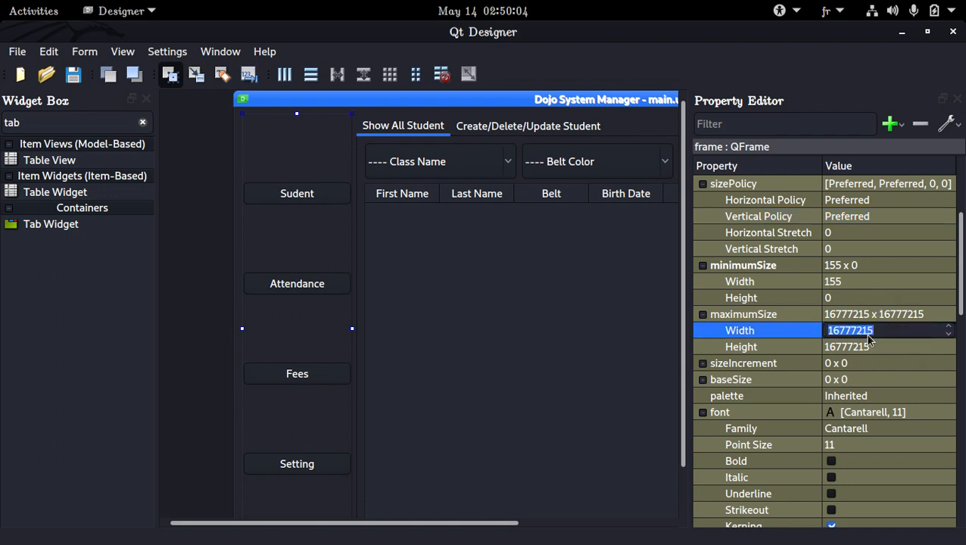
{"action": "type", "text": "155"}
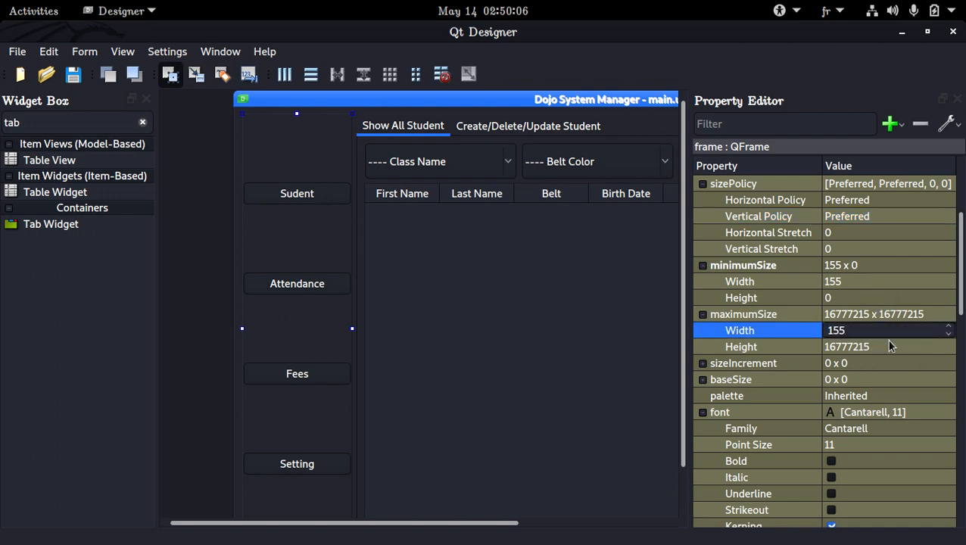
{"action": "key", "text": "Return"}
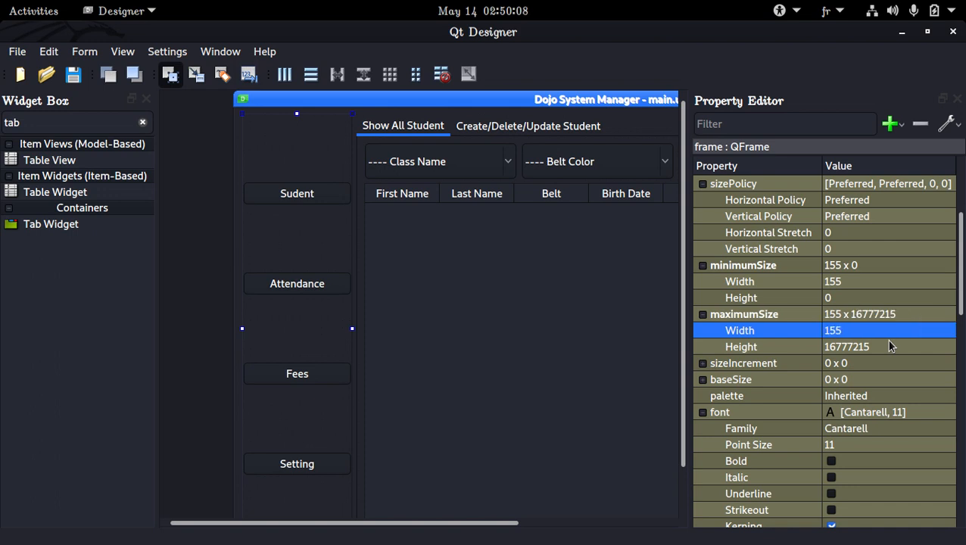
{"action": "key", "text": "ctrl+s"}
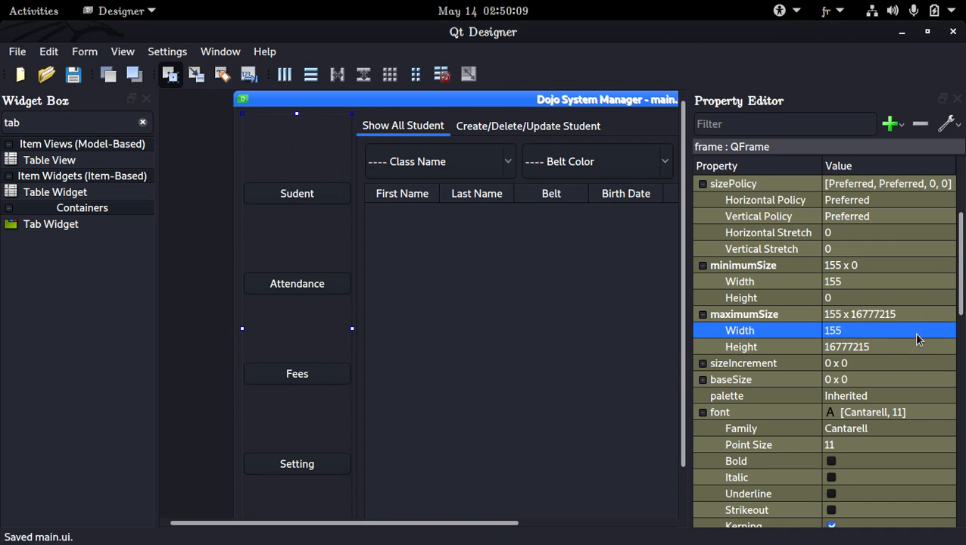
Step: Select all four side buttons and set their vertical size policy back to Preferred
{"action": "left_click", "coordinate": [310, 194]}
{"action": "left_click", "coordinate": [318, 288], "text": "ctrl"}
{"action": "left_click", "coordinate": [327, 373], "text": "ctrl"}
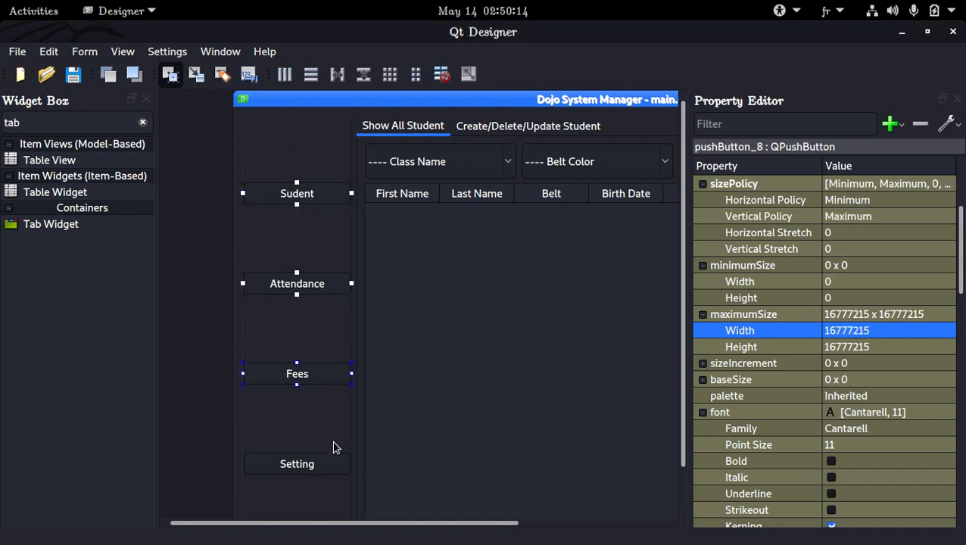
{"action": "left_click", "coordinate": [333, 470], "text": "ctrl"}
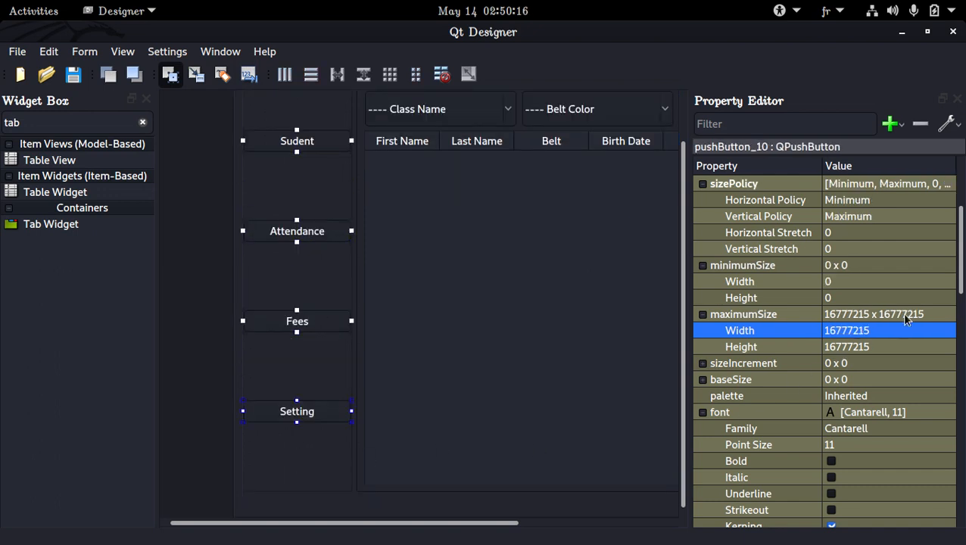
{"action": "left_click", "coordinate": [887, 219]}
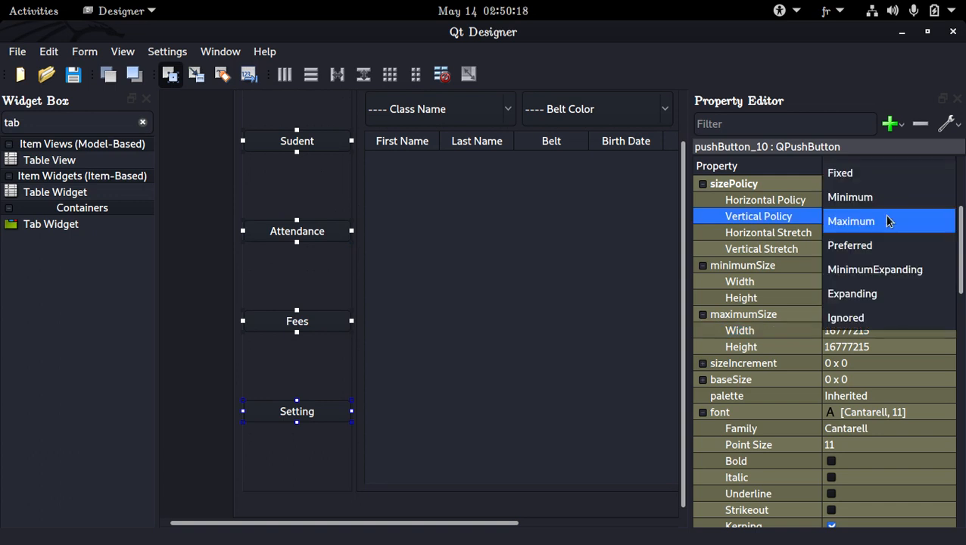
{"action": "left_click", "coordinate": [888, 242]}
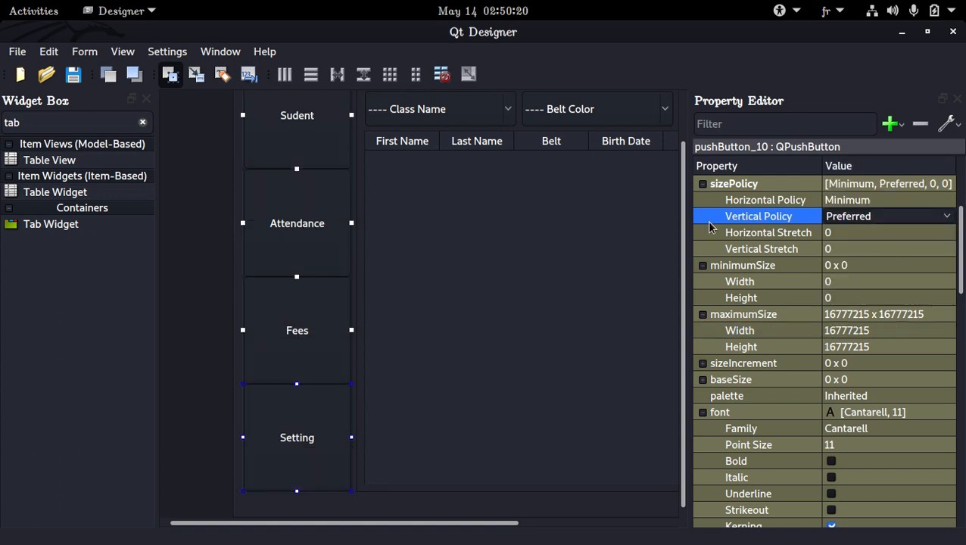
Step: Select the student table and save the form
{"action": "left_click", "coordinate": [566, 225]}
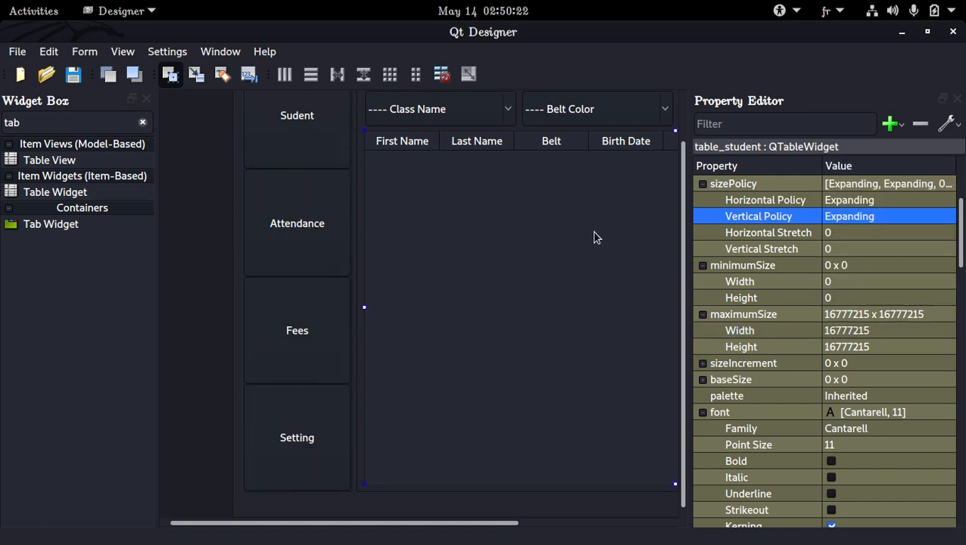
{"action": "key", "text": "ctrl+s"}
Step: Cut the tab widget out of the main window
{"action": "scroll", "coordinate": [594, 237], "scroll_direction": "up", "scroll_amount": 1}
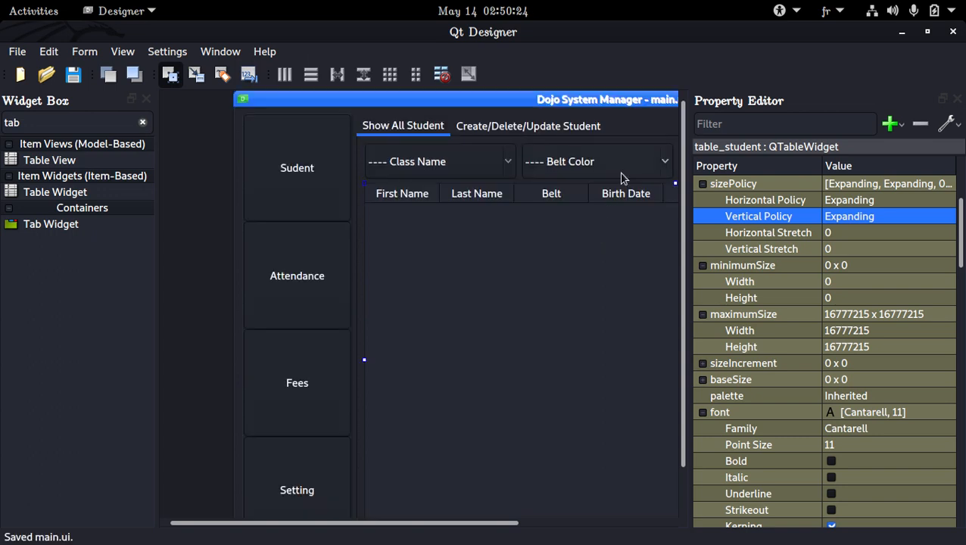
{"action": "left_click", "coordinate": [655, 123]}
{"action": "right_click", "coordinate": [648, 127]}
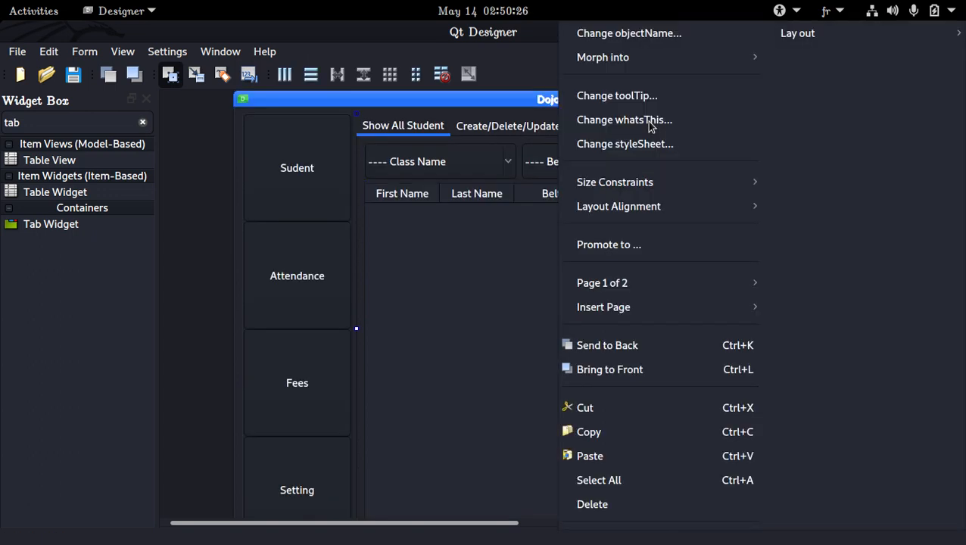
{"action": "left_click", "coordinate": [649, 402]}
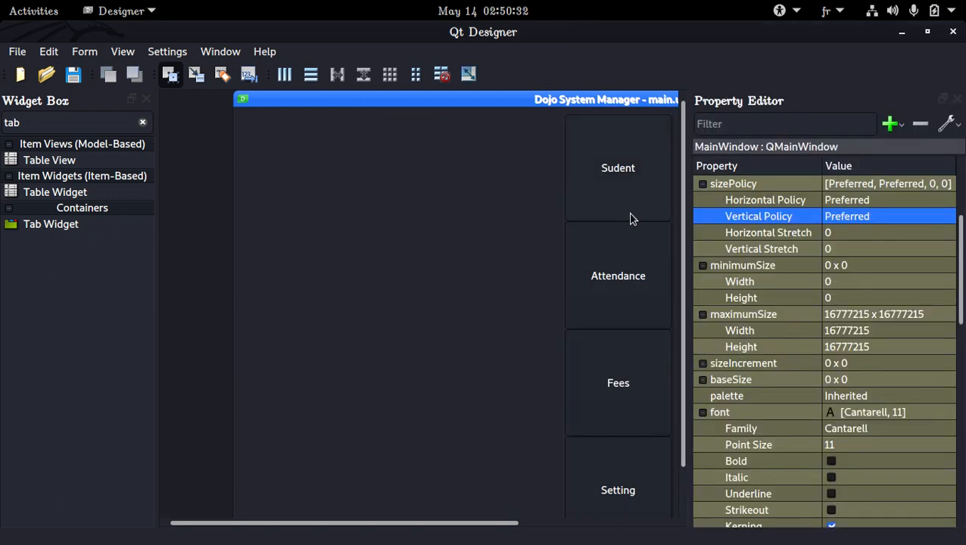
Step: Add a new Tab Widget to the main window beside the side button frame
{"action": "left_click_drag", "start_coordinate": [509, 522], "coordinate": [617, 522]}
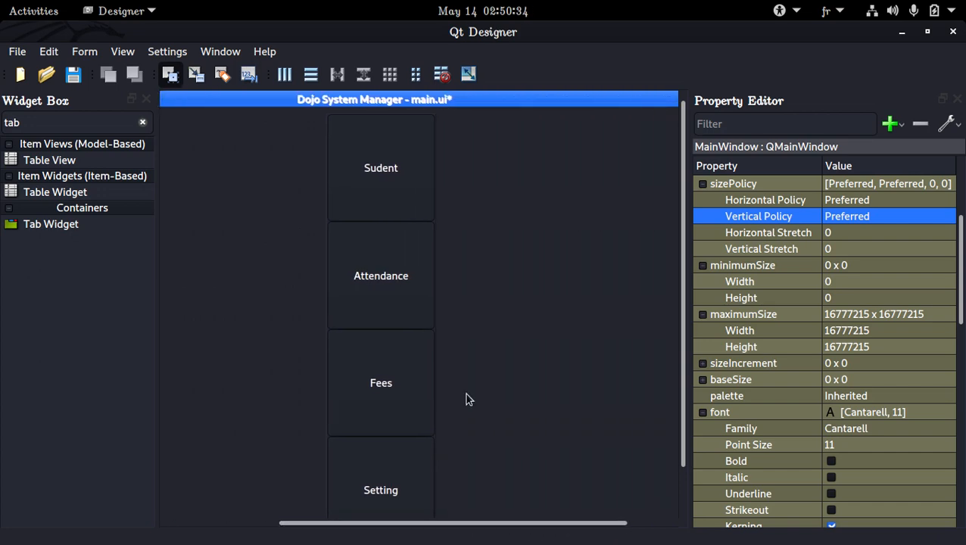
{"action": "left_click_drag", "start_coordinate": [136, 224], "coordinate": [513, 194]}
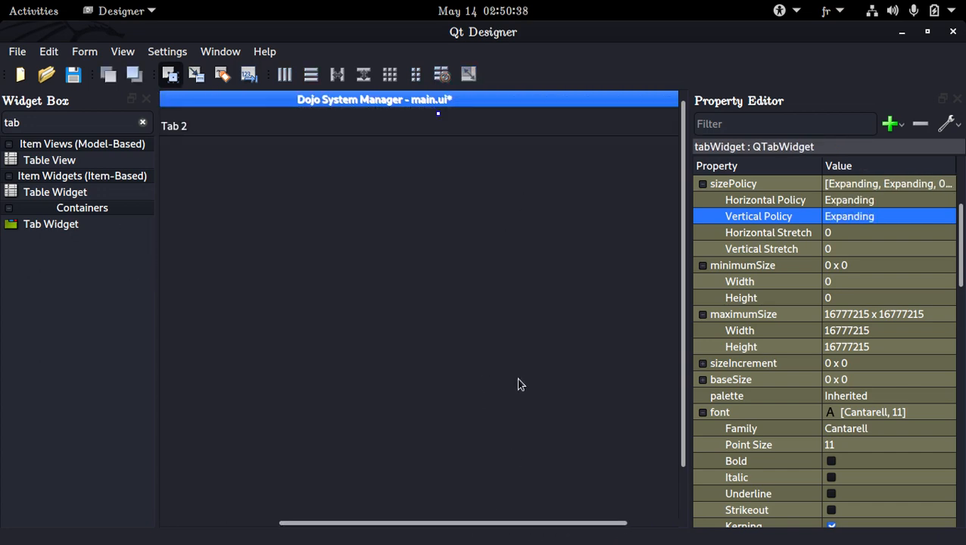
Step: Paste the cut student tab widget into the new widget's first page and lay that page out in a grid
{"action": "left_click_drag", "start_coordinate": [485, 523], "coordinate": [373, 524]}
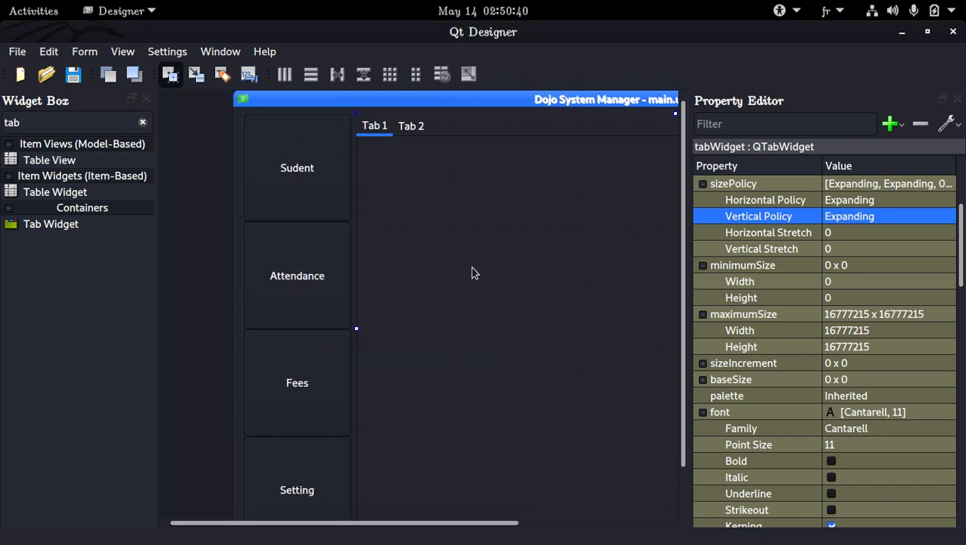
{"action": "right_click", "coordinate": [447, 161]}
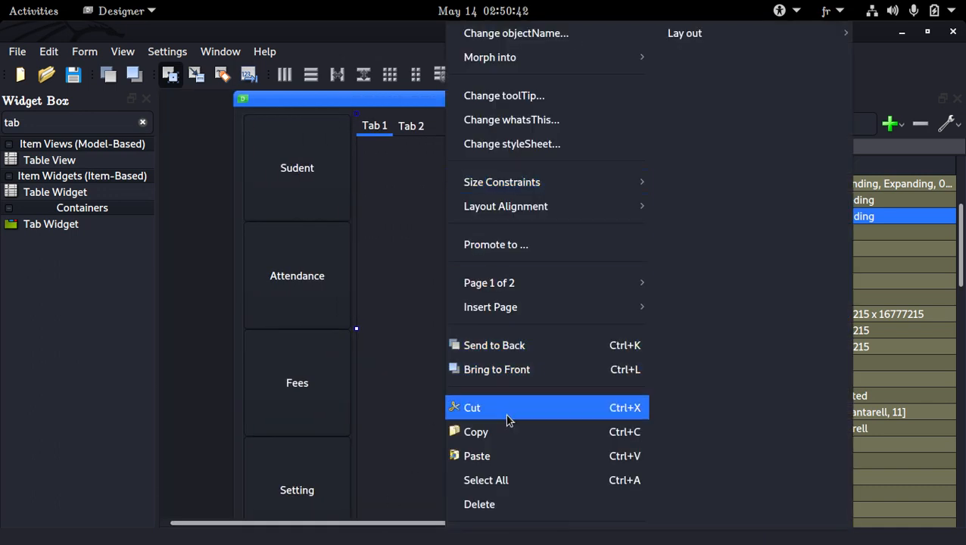
{"action": "left_click", "coordinate": [507, 454]}
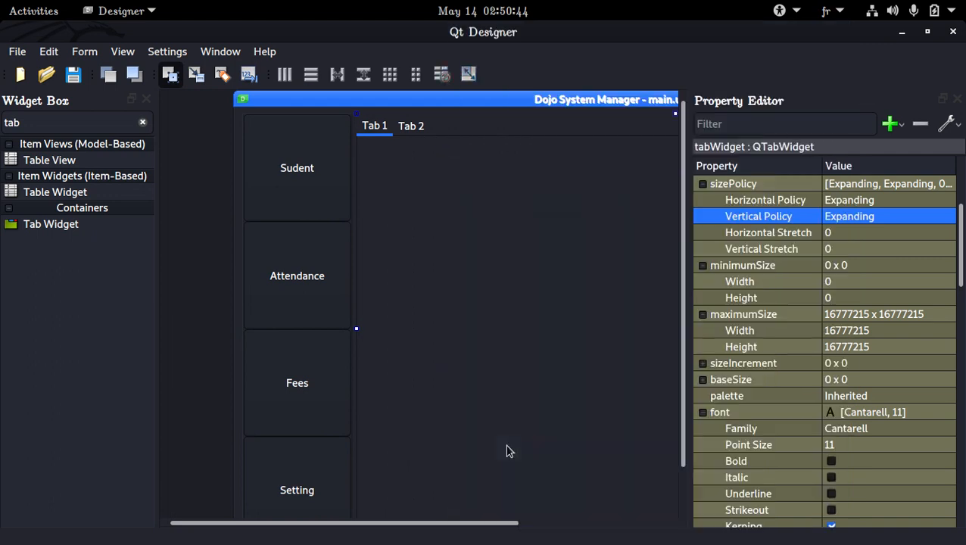
{"action": "right_click", "coordinate": [417, 204]}
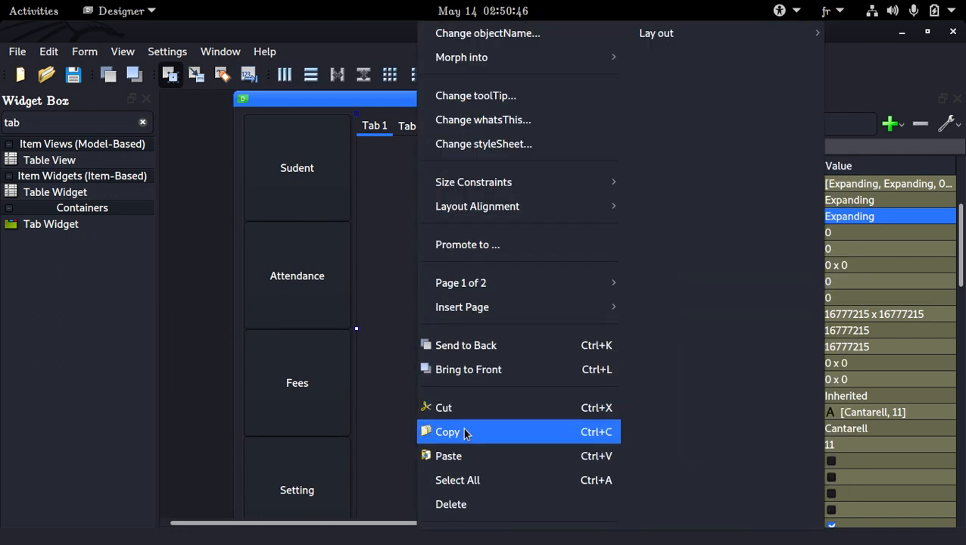
{"action": "mouse_move", "coordinate": [686, 38]}
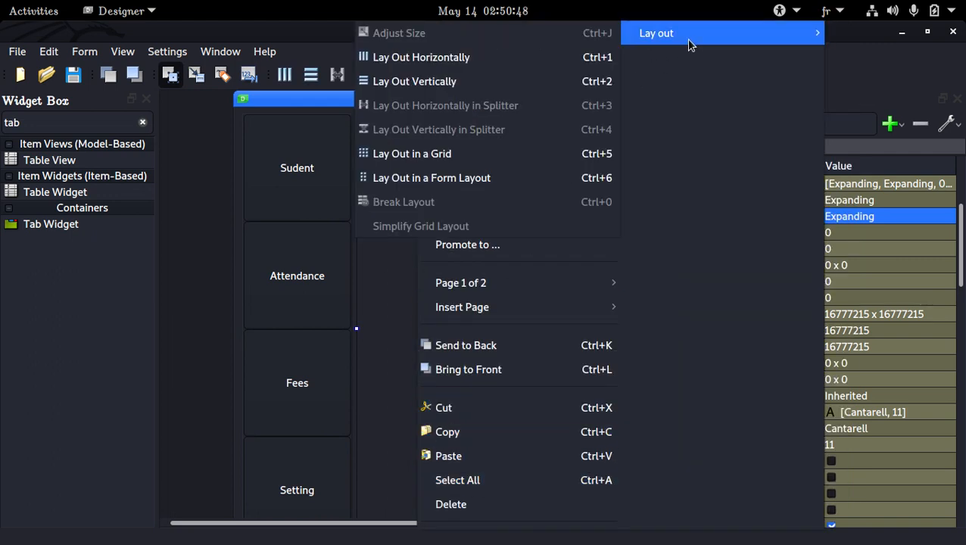
{"action": "left_click", "coordinate": [566, 153]}
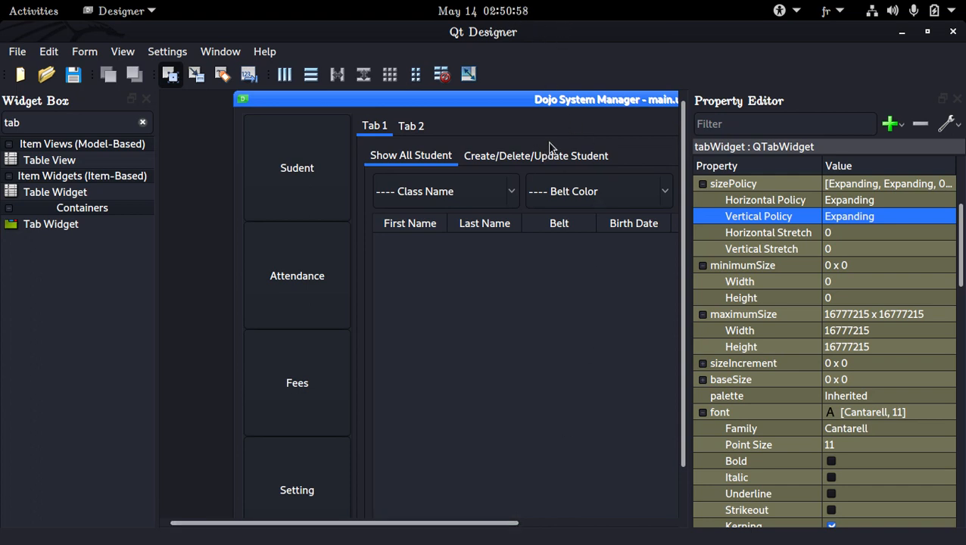
{"action": "left_click", "coordinate": [488, 9]}
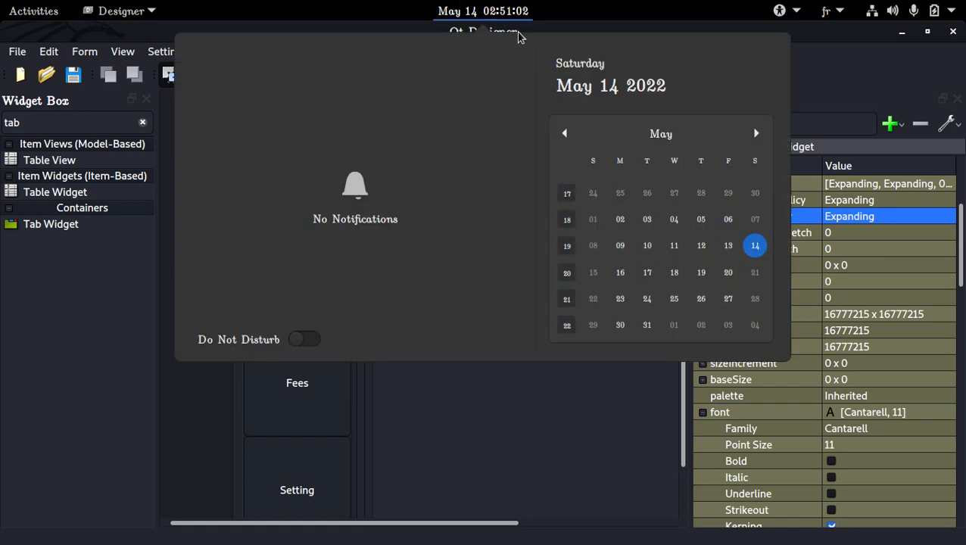
{"action": "left_click", "coordinate": [518, 12]}
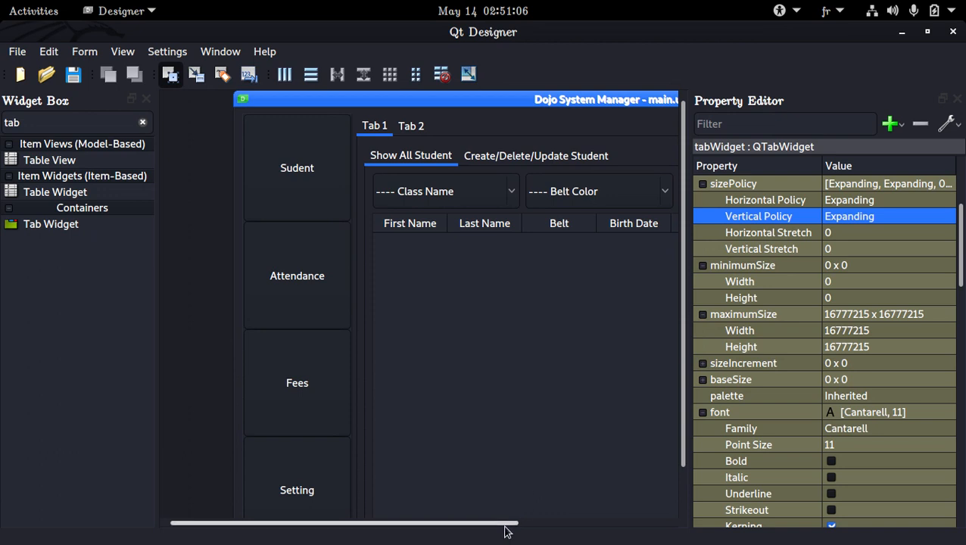
Step: Browse the pasted student tabs, their group boxes and the tab widget properties across the form
{"action": "left_click_drag", "start_coordinate": [507, 530], "coordinate": [681, 530]}
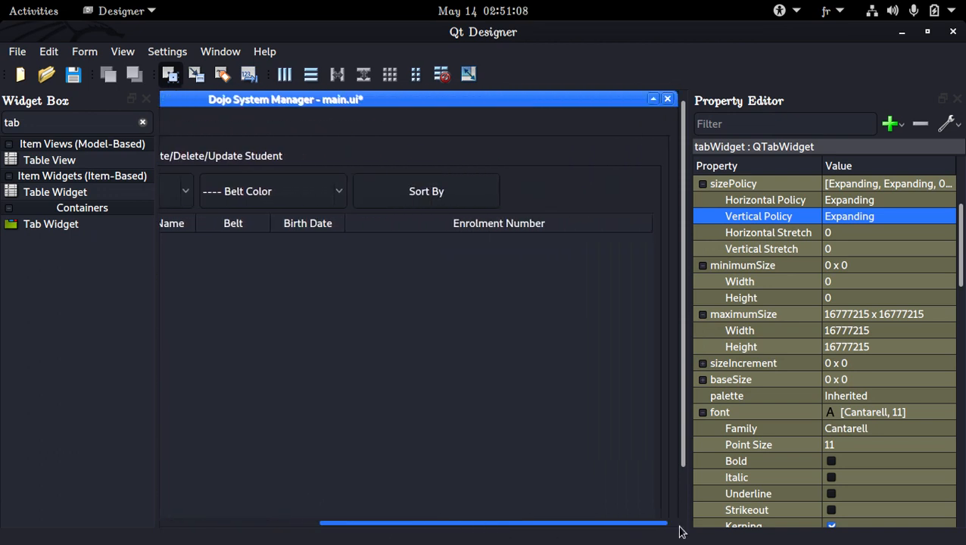
{"action": "left_click_drag", "start_coordinate": [587, 523], "coordinate": [390, 523]}
{"action": "left_click", "coordinate": [320, 326]}
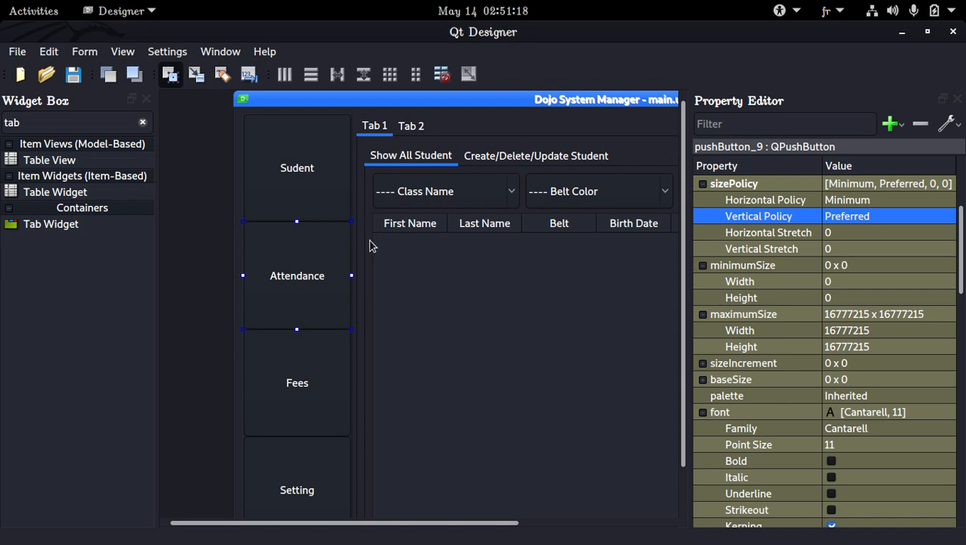
{"action": "left_click", "coordinate": [382, 130]}
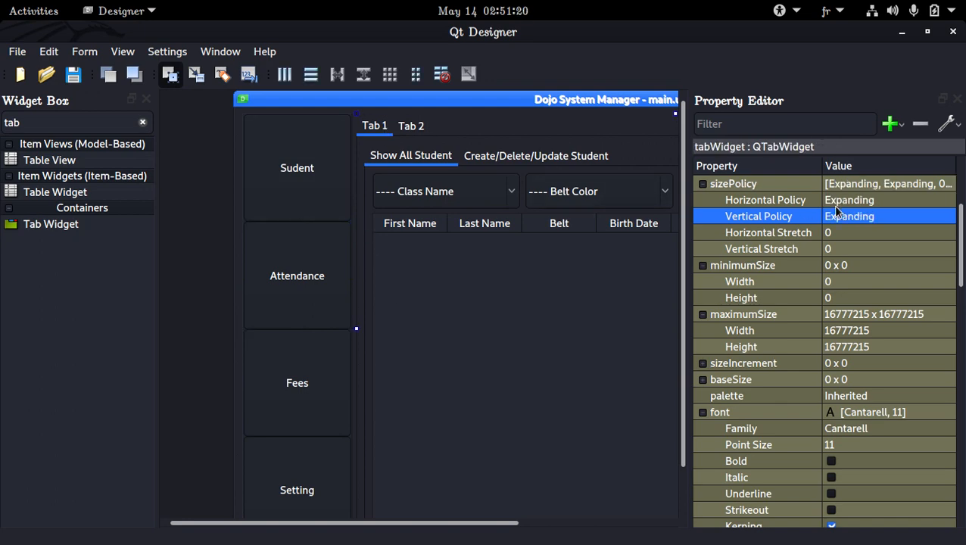
{"action": "scroll", "coordinate": [863, 207], "scroll_direction": "down", "scroll_amount": 15}
{"action": "scroll", "coordinate": [864, 211], "scroll_direction": "up", "scroll_amount": 3}
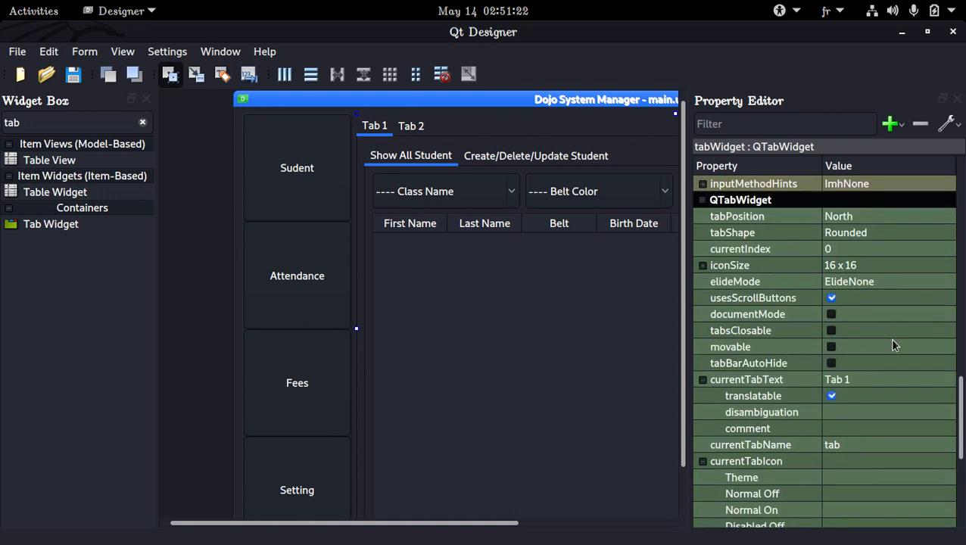
{"action": "left_click", "coordinate": [894, 377]}
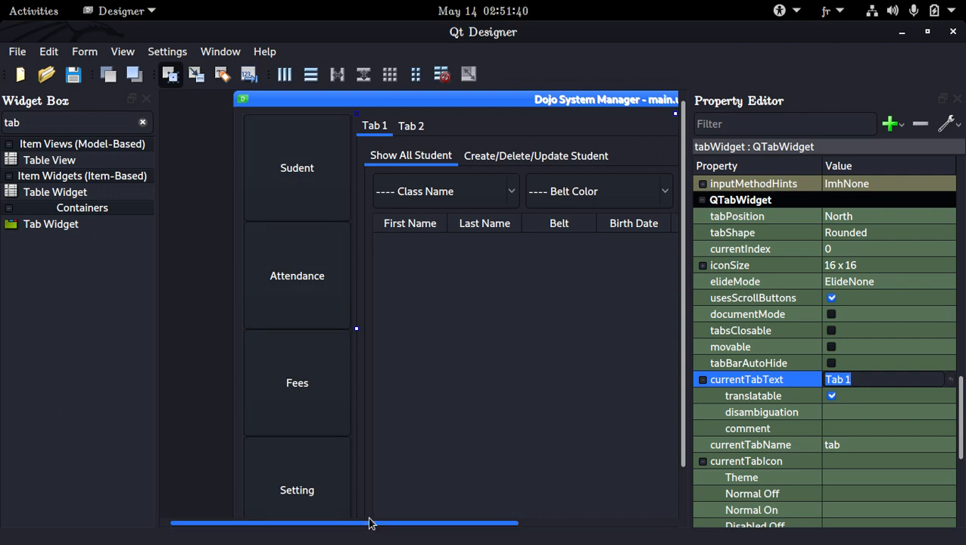
{"action": "left_click_drag", "start_coordinate": [371, 523], "coordinate": [327, 528]}
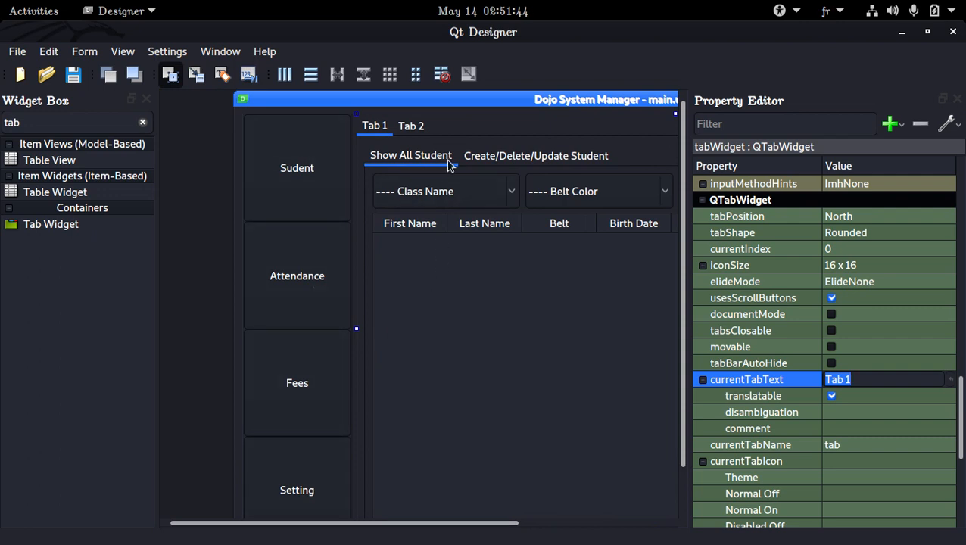
{"action": "left_click", "coordinate": [492, 157]}
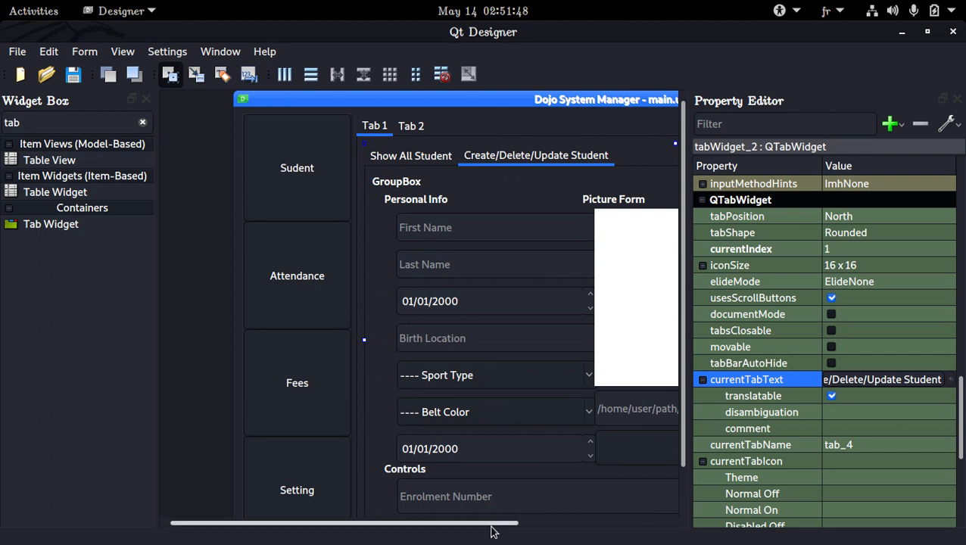
{"action": "left_click_drag", "start_coordinate": [496, 524], "coordinate": [792, 522]}
{"action": "left_click", "coordinate": [566, 262]}
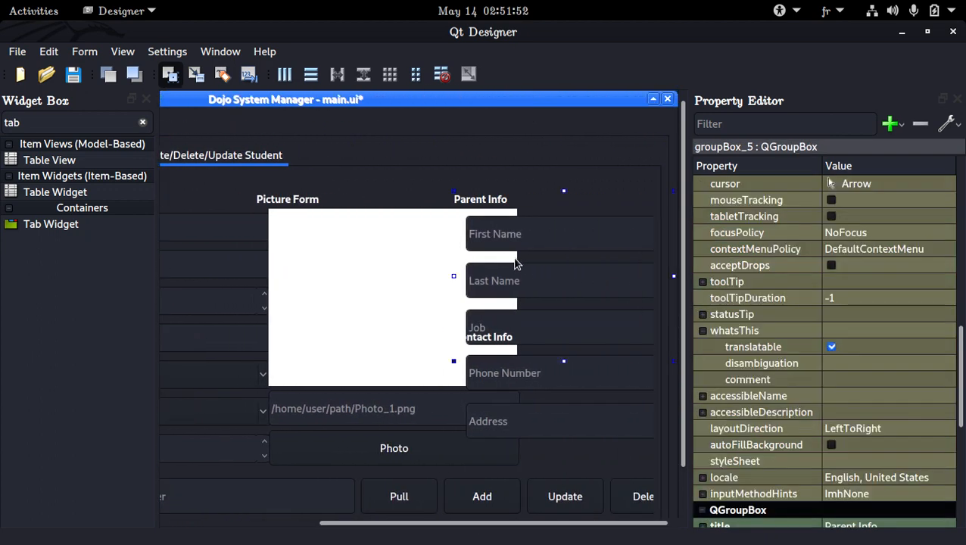
{"action": "left_click", "coordinate": [434, 250]}
{"action": "left_click", "coordinate": [429, 200]}
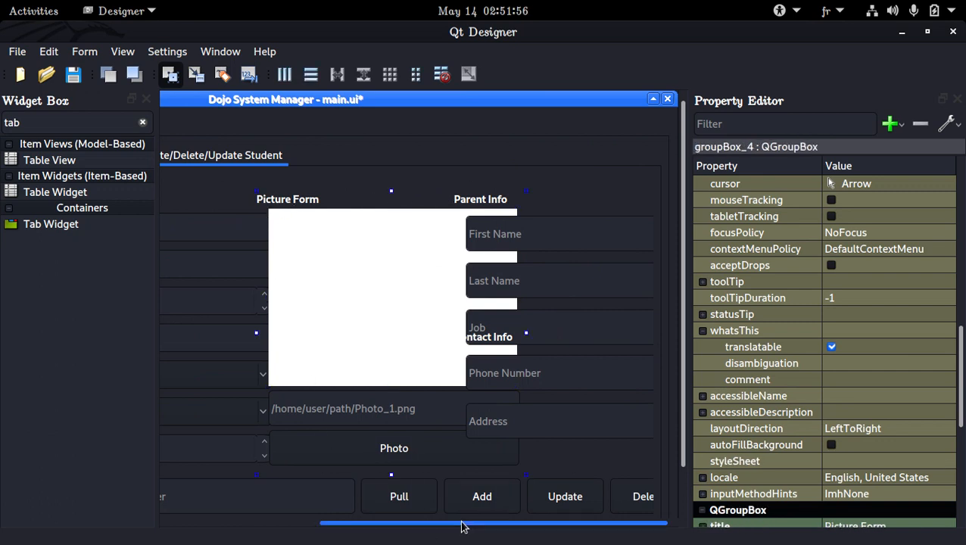
{"action": "left_click_drag", "start_coordinate": [463, 524], "coordinate": [319, 523]}
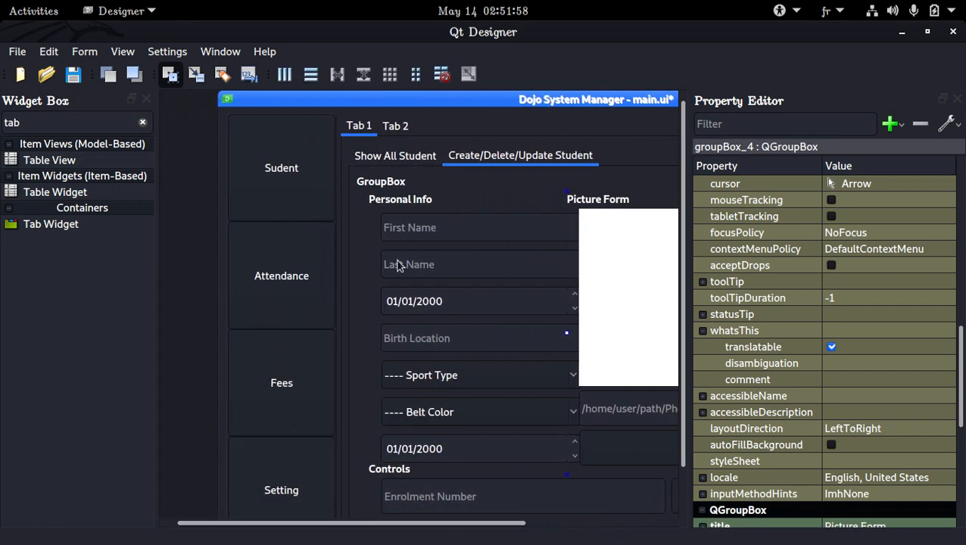
Step: Rename the outer tab widget's first tab to Student
{"action": "left_click", "coordinate": [395, 129]}
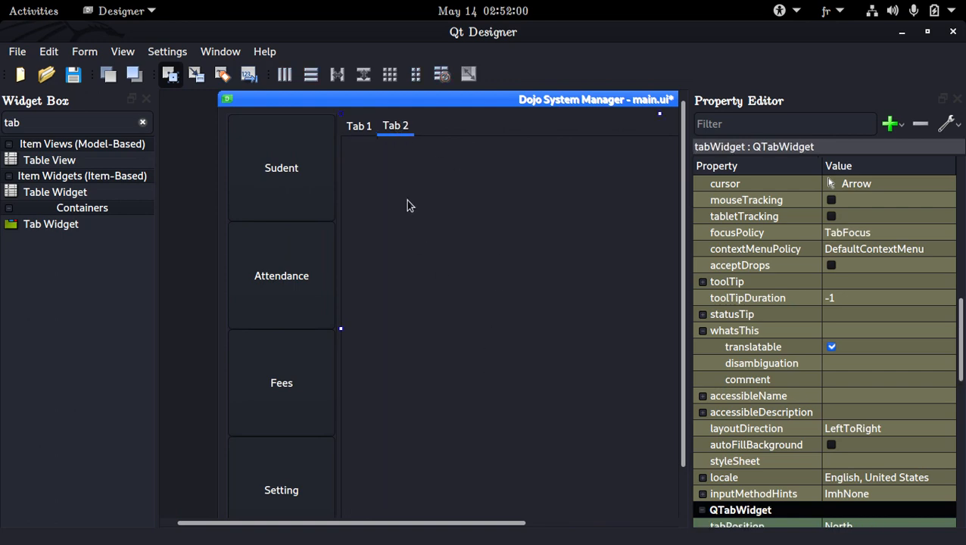
{"action": "left_click", "coordinate": [357, 127]}
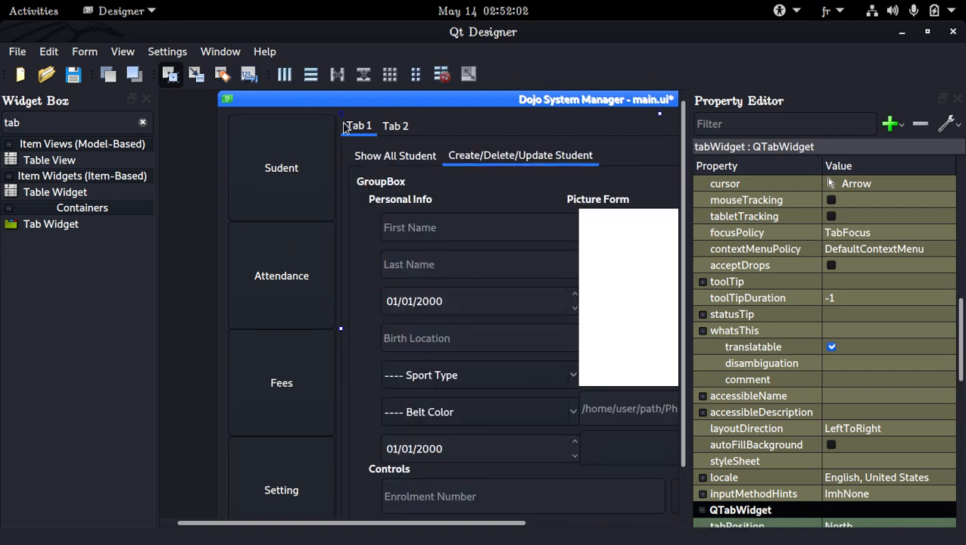
{"action": "scroll", "coordinate": [777, 371], "scroll_direction": "down", "scroll_amount": 10}
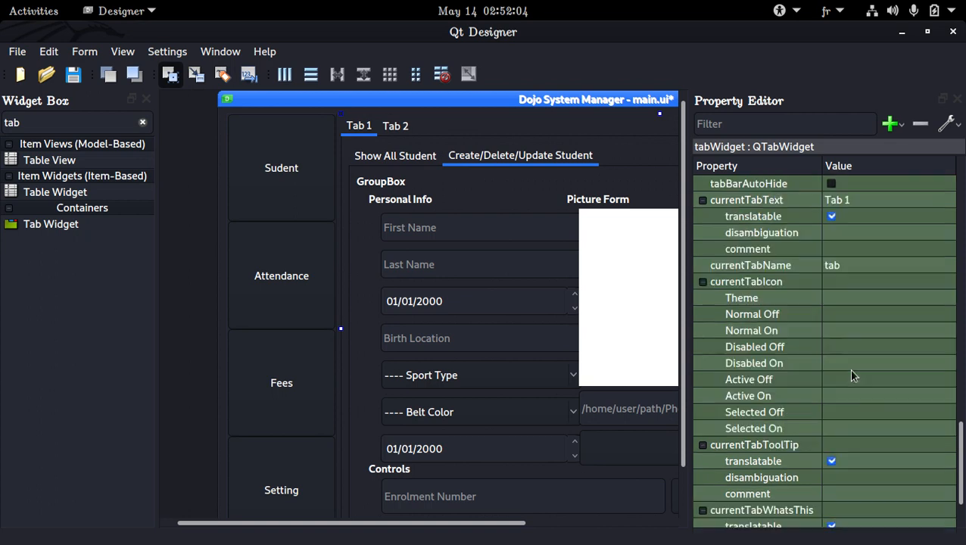
{"action": "scroll", "coordinate": [850, 367], "scroll_direction": "up", "scroll_amount": 2}
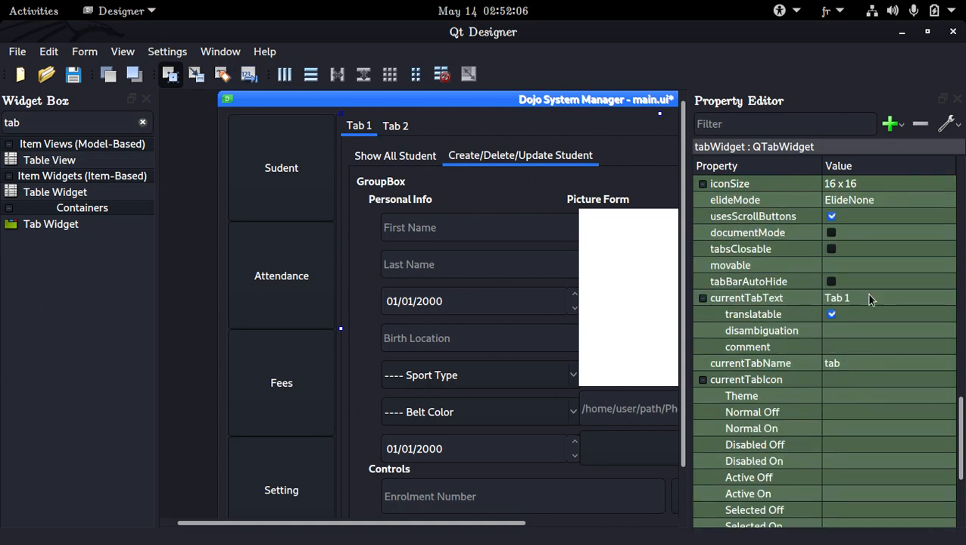
{"action": "left_click", "coordinate": [897, 297]}
{"action": "double_click", "coordinate": [898, 296]}
{"action": "key", "text": "ctrl+a"}
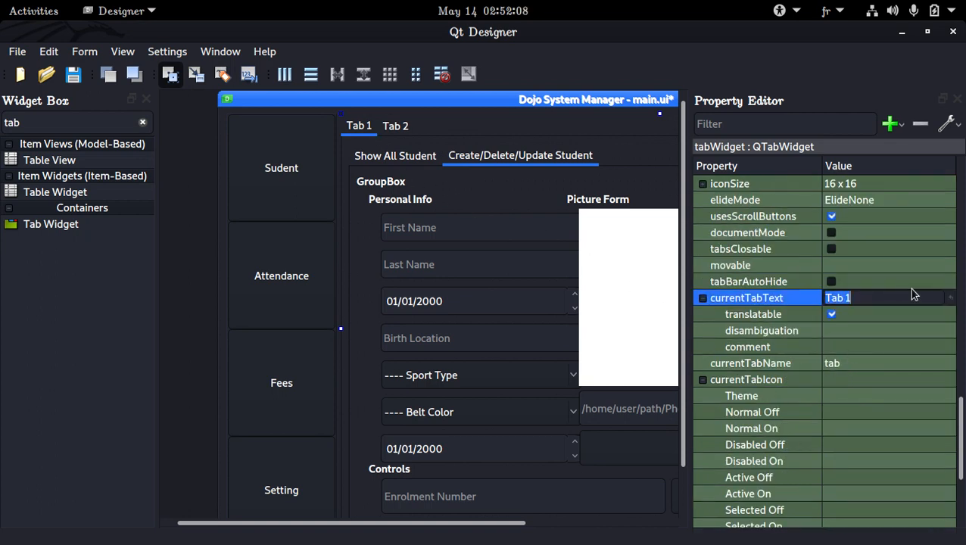
{"action": "type", "text": "Student"}
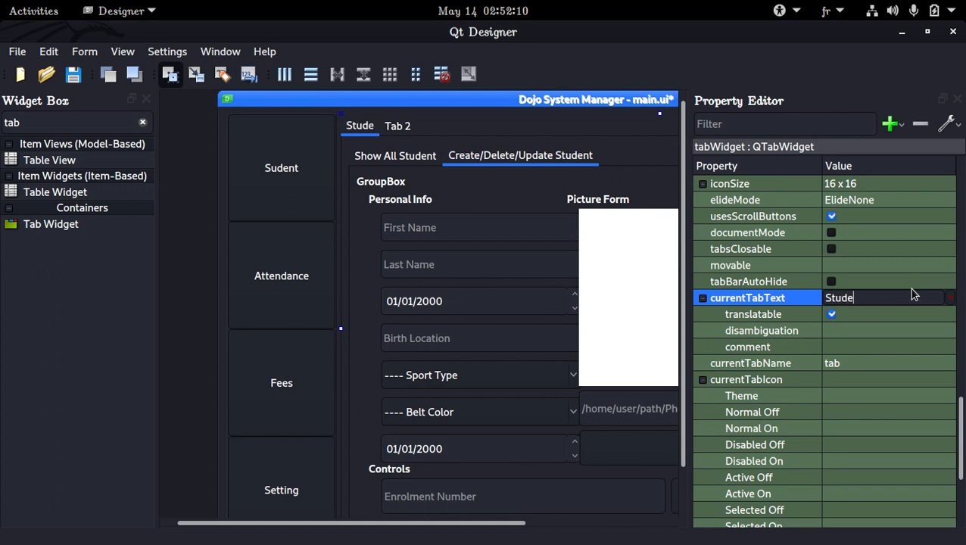
Step: Rename the outer tab widget's second tab to Attendance
{"action": "left_click", "coordinate": [410, 129]}
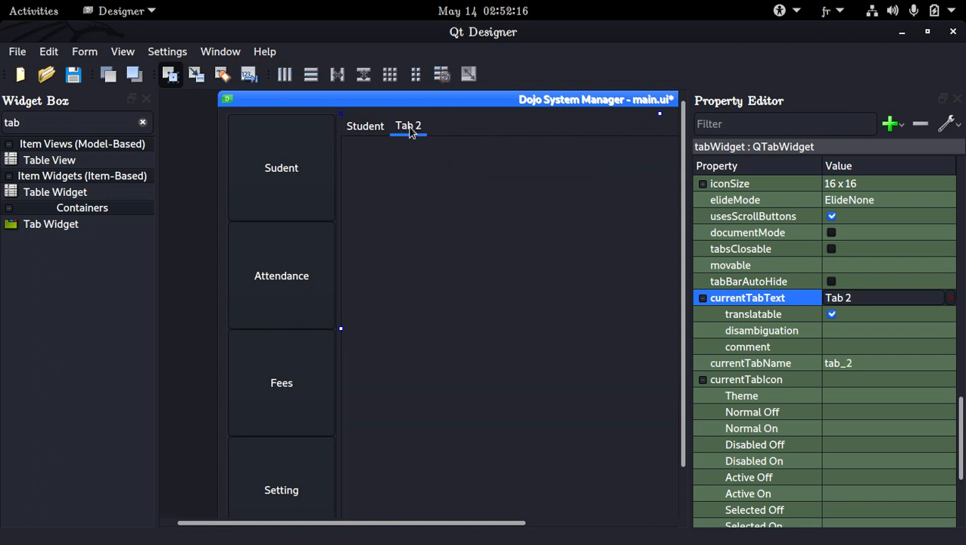
{"action": "left_click", "coordinate": [372, 131]}
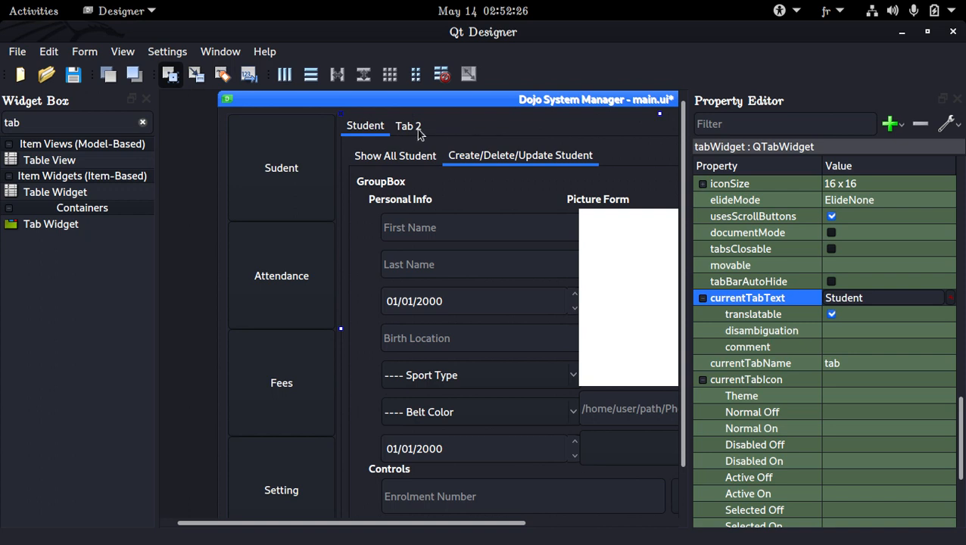
{"action": "left_click", "coordinate": [390, 157]}
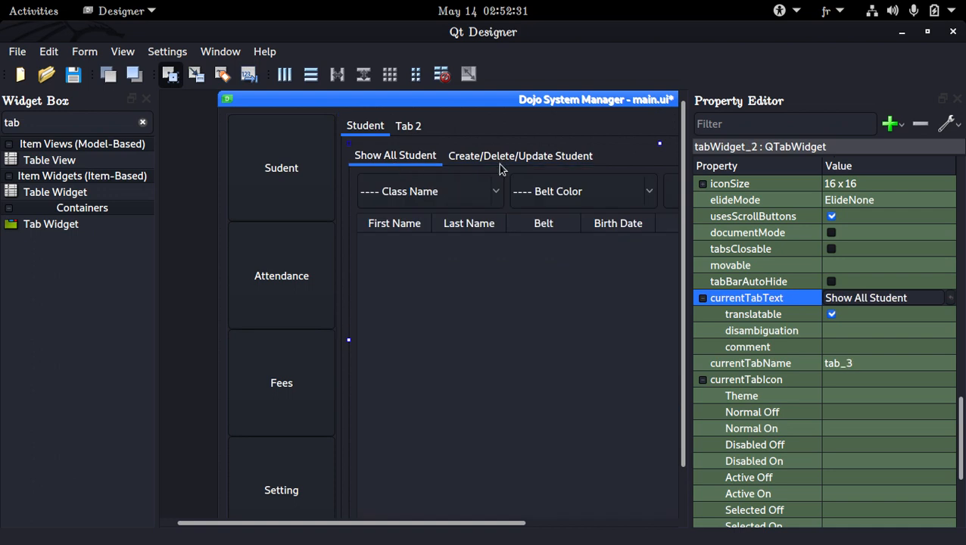
{"action": "left_click", "coordinate": [408, 125]}
{"action": "left_click", "coordinate": [369, 125]}
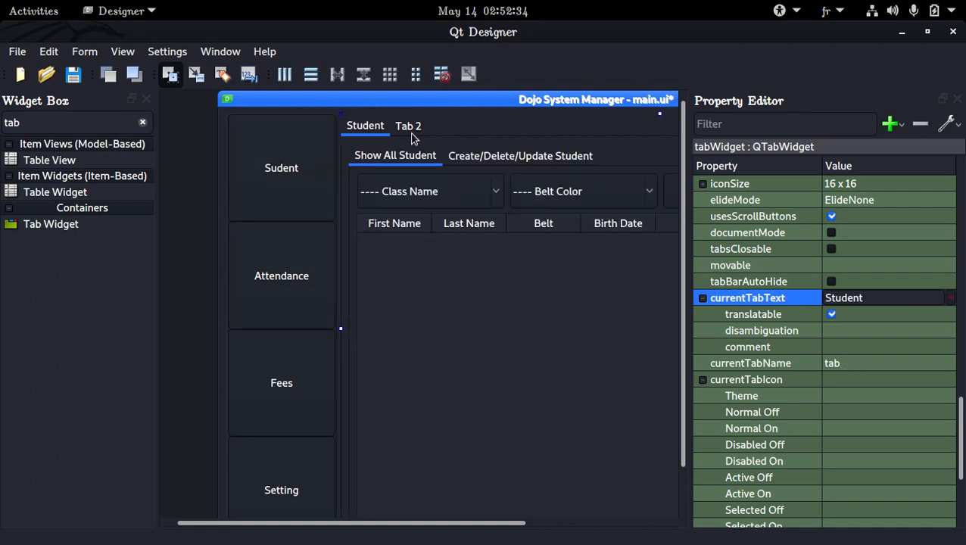
{"action": "left_click", "coordinate": [410, 128]}
{"action": "left_click", "coordinate": [883, 309]}
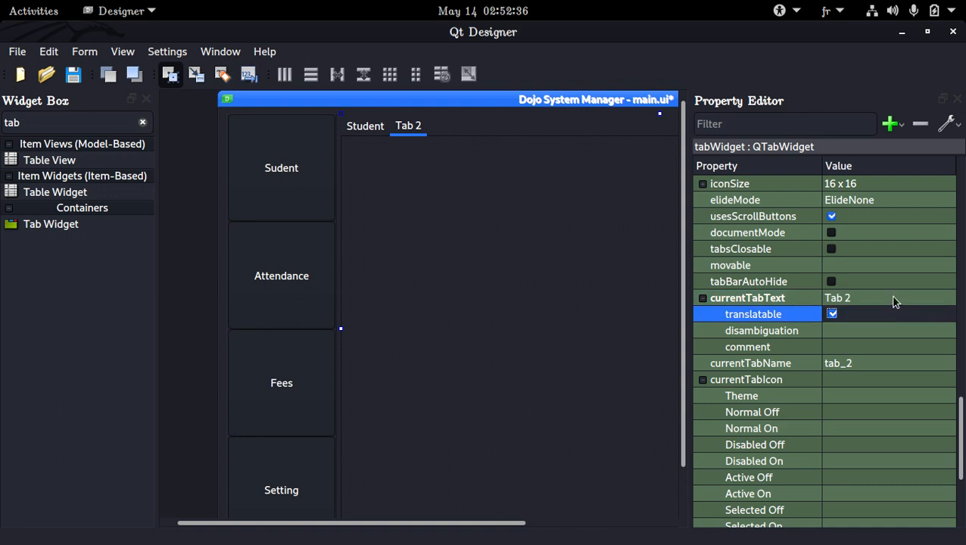
{"action": "double_click", "coordinate": [895, 298]}
{"action": "double_click", "coordinate": [894, 297]}
{"action": "triple_click", "coordinate": [894, 298]}
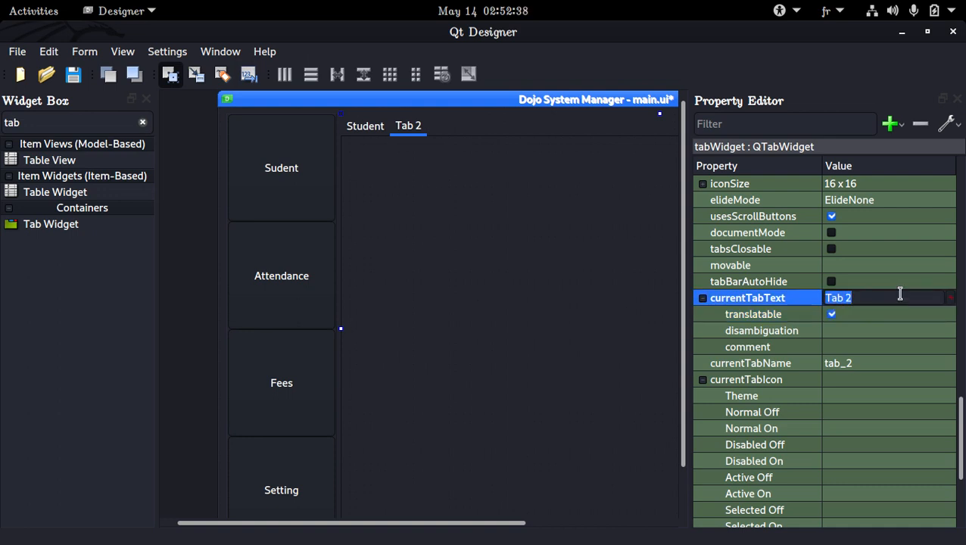
{"action": "type", "text": "Attenda"}
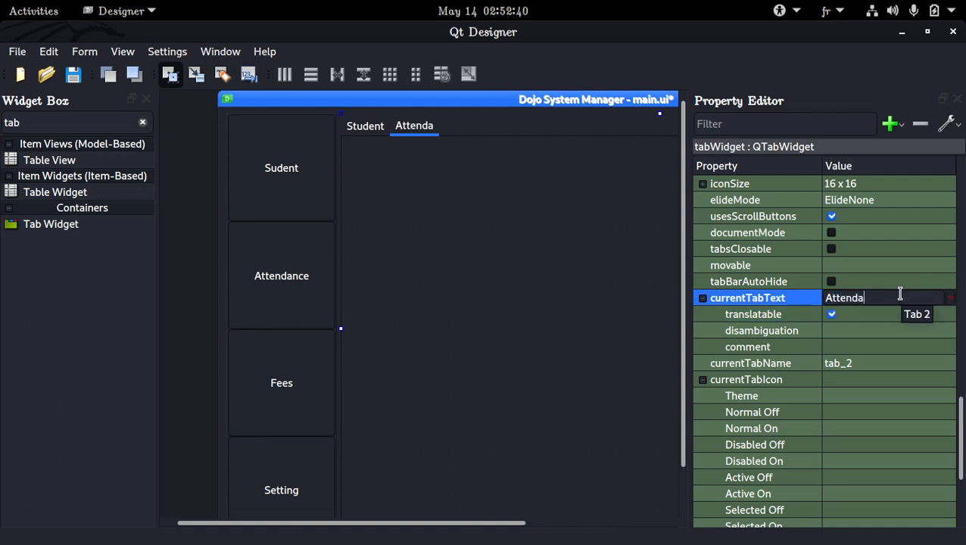
{"action": "type", "text": "nce"}
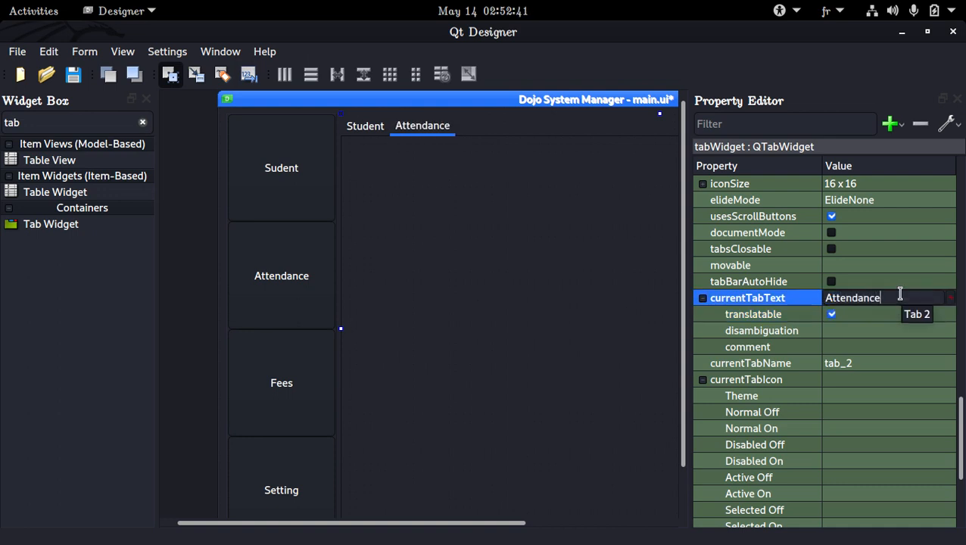
Step: Insert two new pages after the Attendance tab of the outer tab widget and name the first one Fees
{"action": "right_click", "coordinate": [454, 129]}
{"action": "mouse_move", "coordinate": [554, 308]}
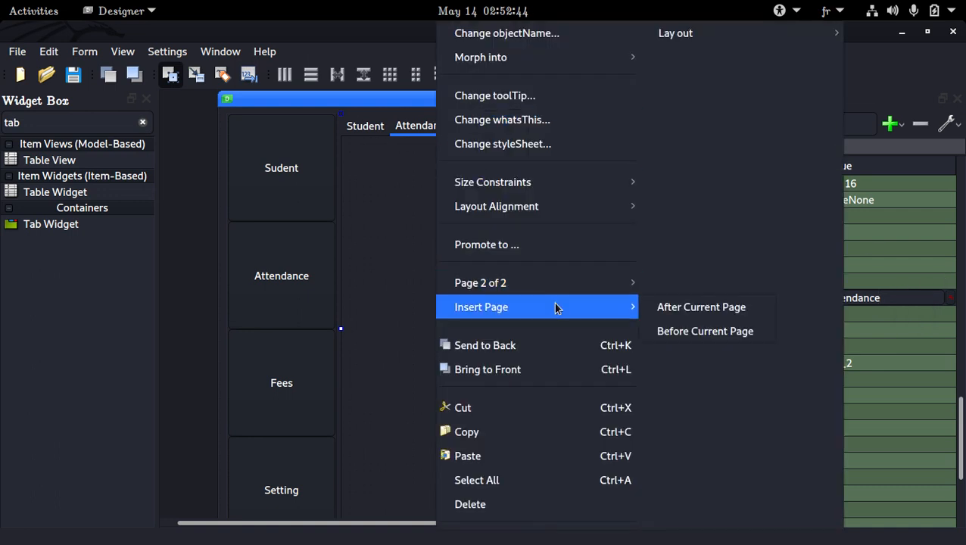
{"action": "left_click", "coordinate": [669, 306]}
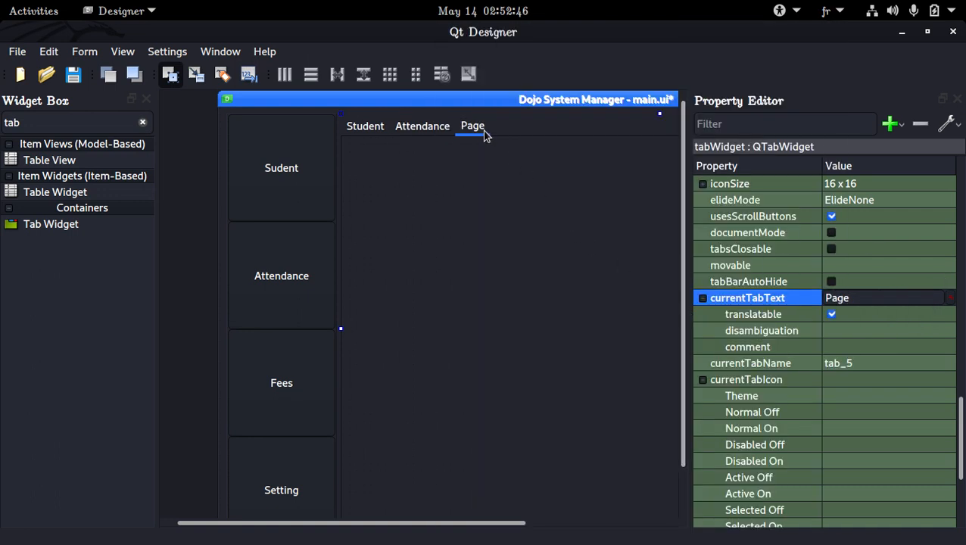
{"action": "right_click", "coordinate": [485, 135]}
{"action": "left_click", "coordinate": [726, 300]}
{"action": "left_click", "coordinate": [864, 297]}
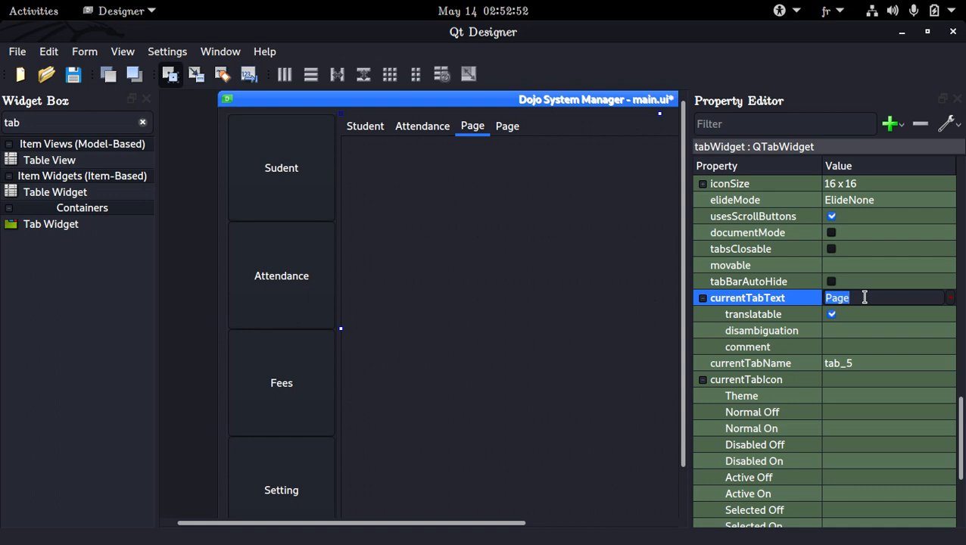
{"action": "type", "text": "Fees"}
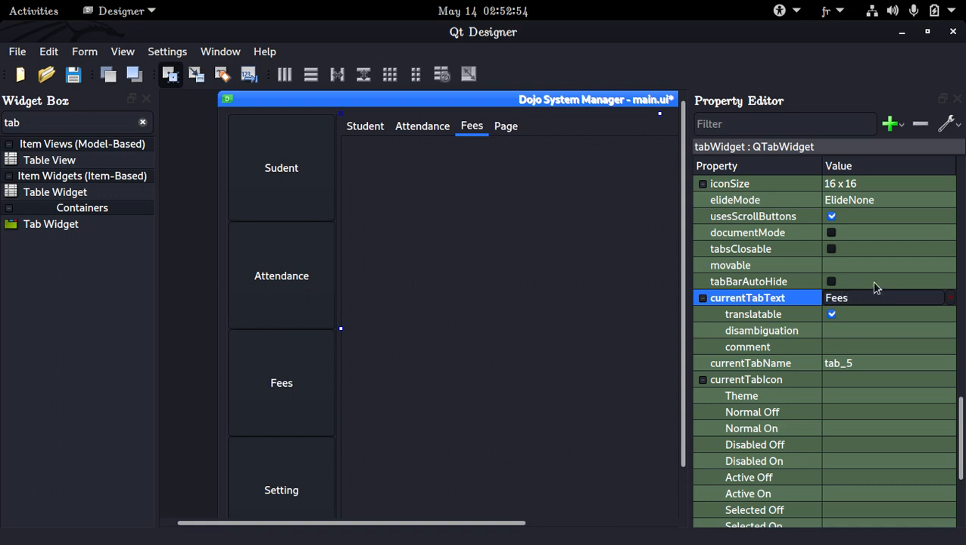
Step: Rename the outer tab widget's fourth tab to Settings and save the form
{"action": "left_click", "coordinate": [507, 128]}
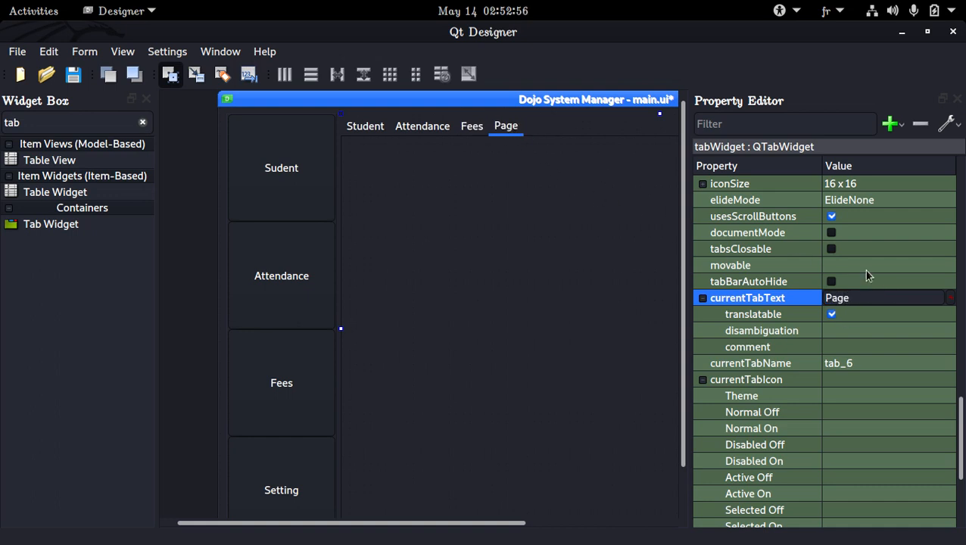
{"action": "double_click", "coordinate": [918, 295]}
{"action": "type", "text": "Settings"}
{"action": "key", "text": "Return"}
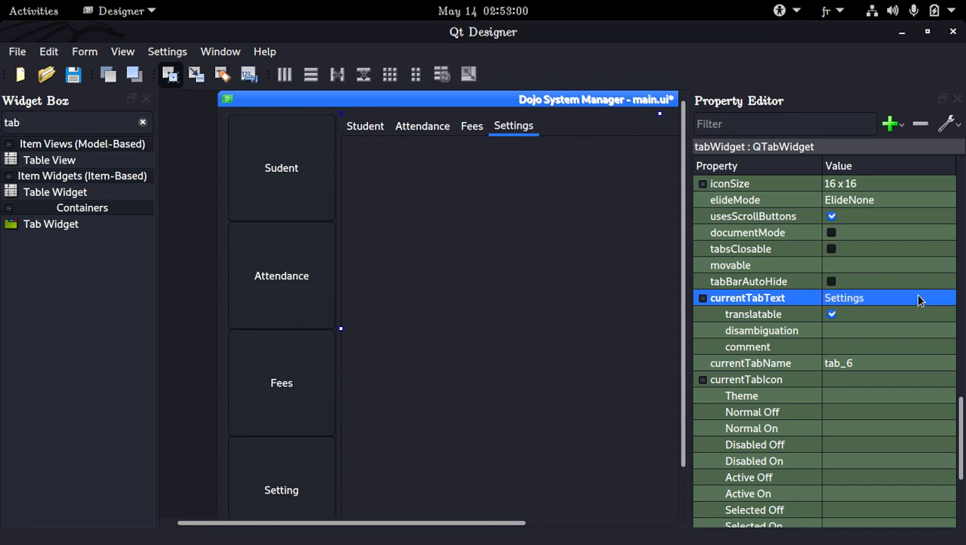
{"action": "key", "text": "ctrl+s"}
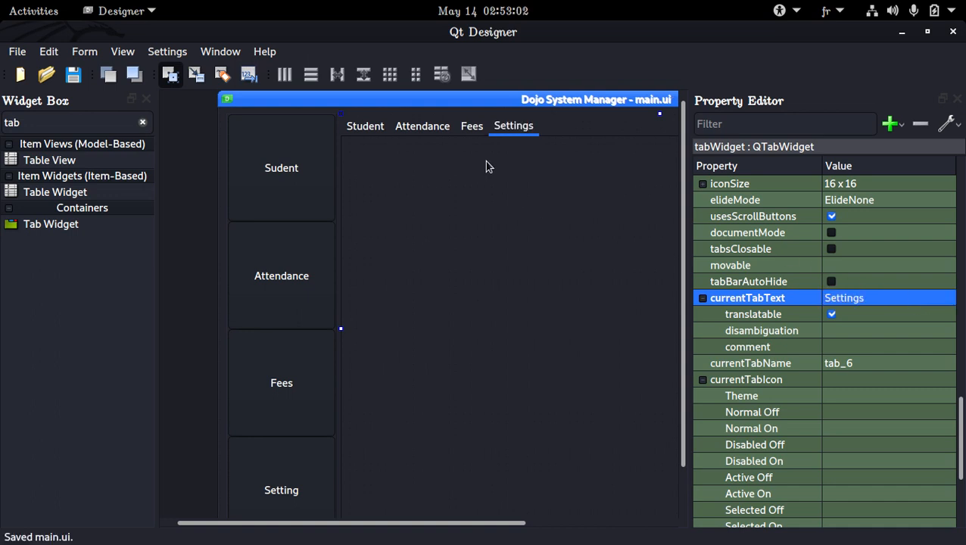
Step: Browse the outer tabs and the student sub-tabs down to the Create/Delete/Update Student page
{"action": "left_click", "coordinate": [425, 129]}
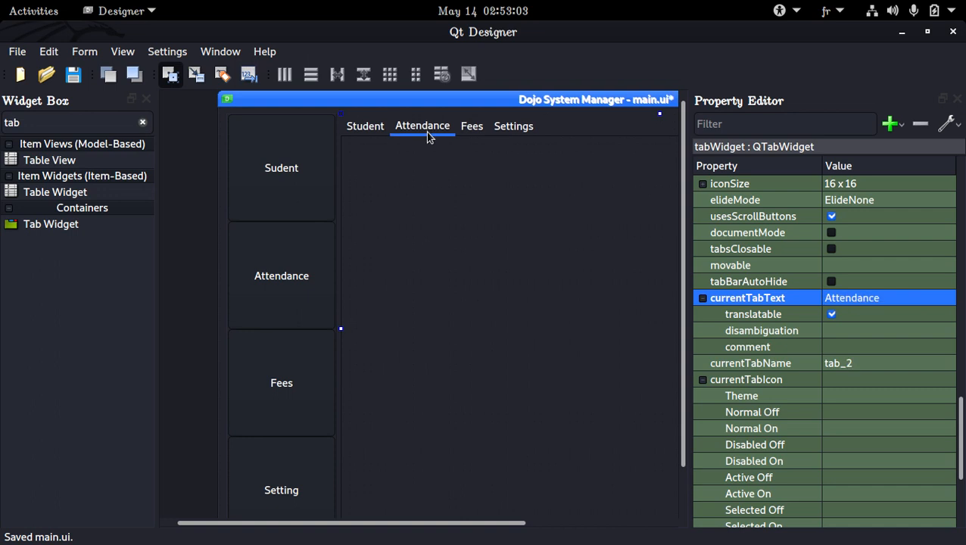
{"action": "left_click", "coordinate": [378, 135]}
{"action": "left_click", "coordinate": [519, 152]}
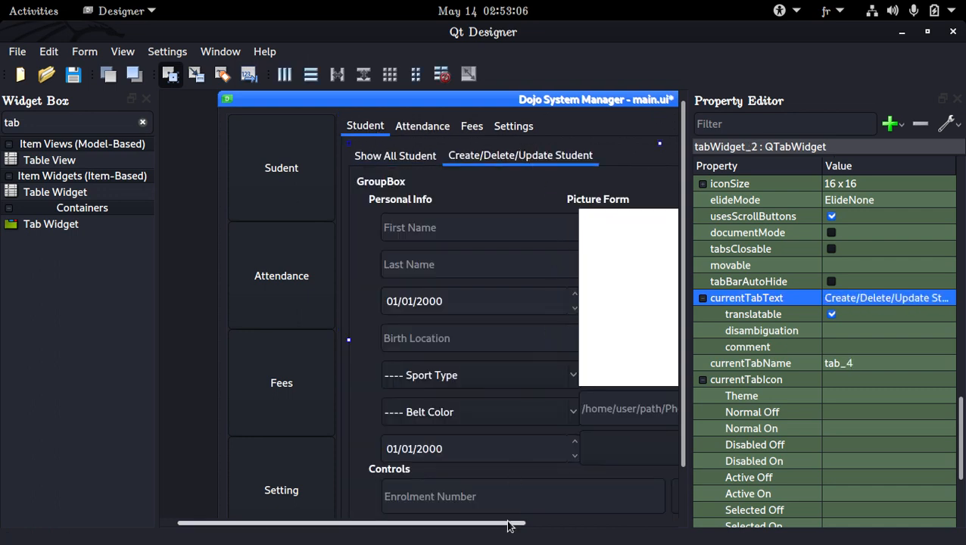
{"action": "left_click", "coordinate": [147, 102]}
{"action": "left_click_drag", "start_coordinate": [242, 101], "coordinate": [176, 103]}
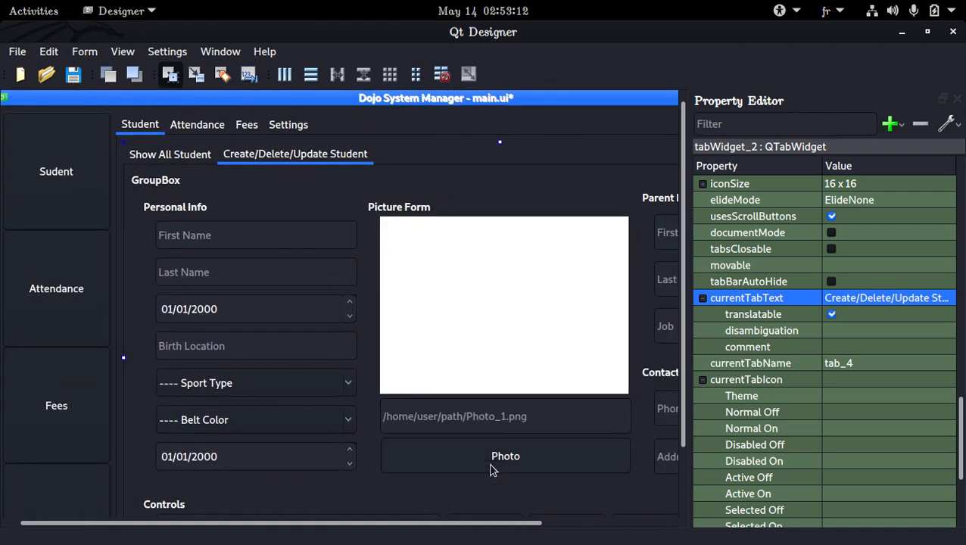
{"action": "left_click_drag", "start_coordinate": [518, 522], "coordinate": [643, 524]}
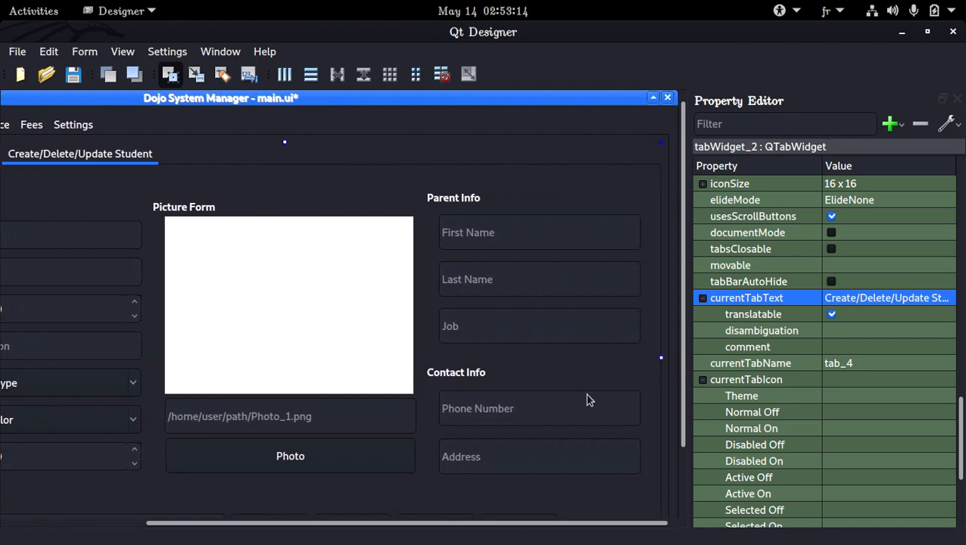
{"action": "left_click", "coordinate": [445, 304]}
{"action": "left_click", "coordinate": [124, 52]}
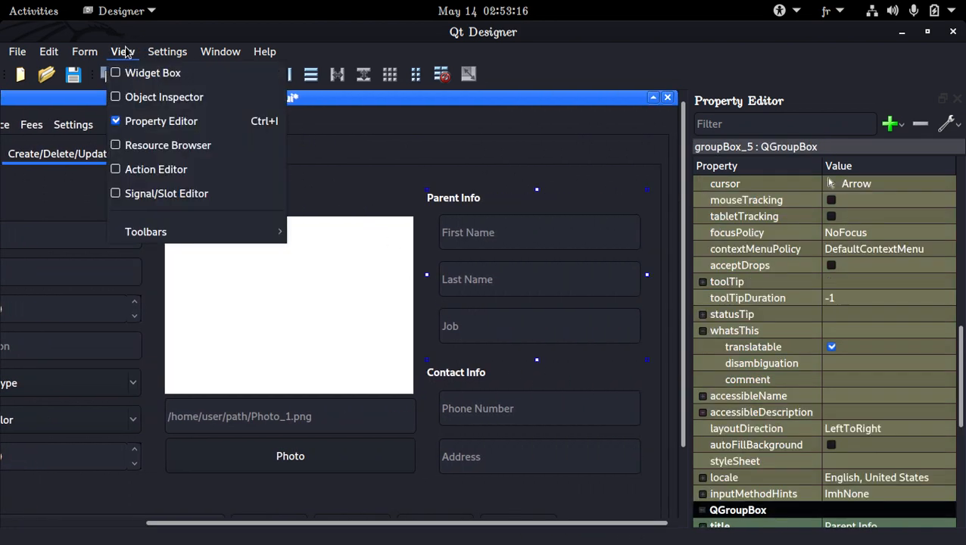
{"action": "left_click", "coordinate": [130, 72]}
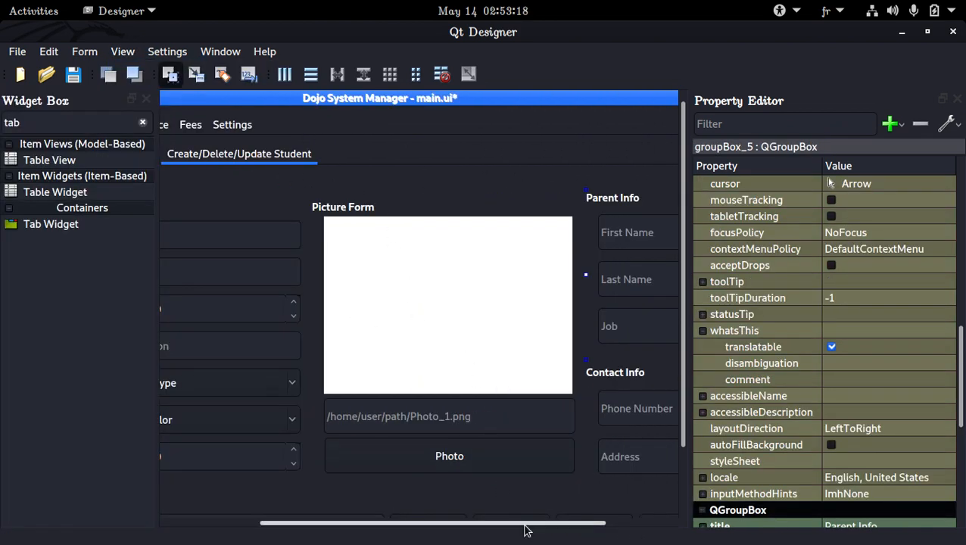
Step: Close the Widget Box to give the form more room and save the form
{"action": "left_click_drag", "start_coordinate": [524, 528], "coordinate": [492, 527]}
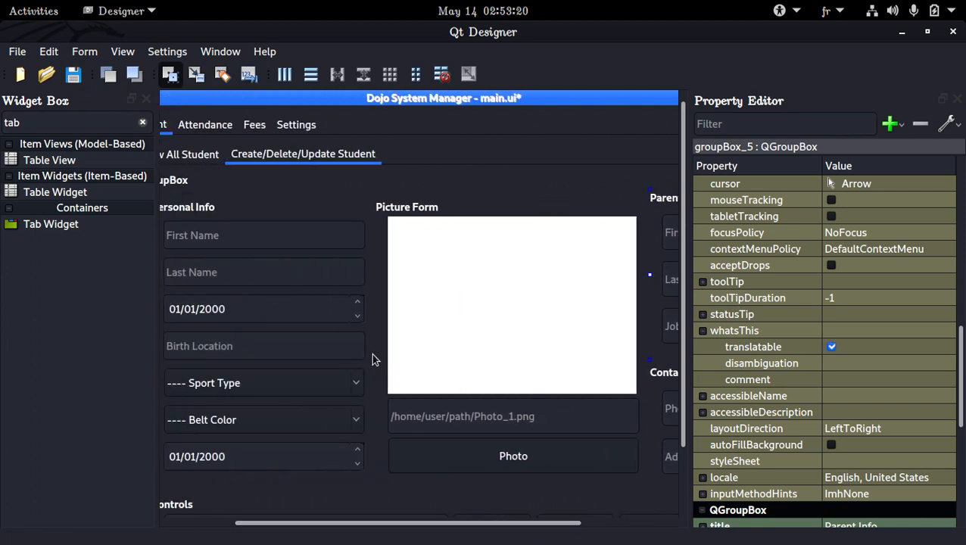
{"action": "left_click", "coordinate": [374, 361]}
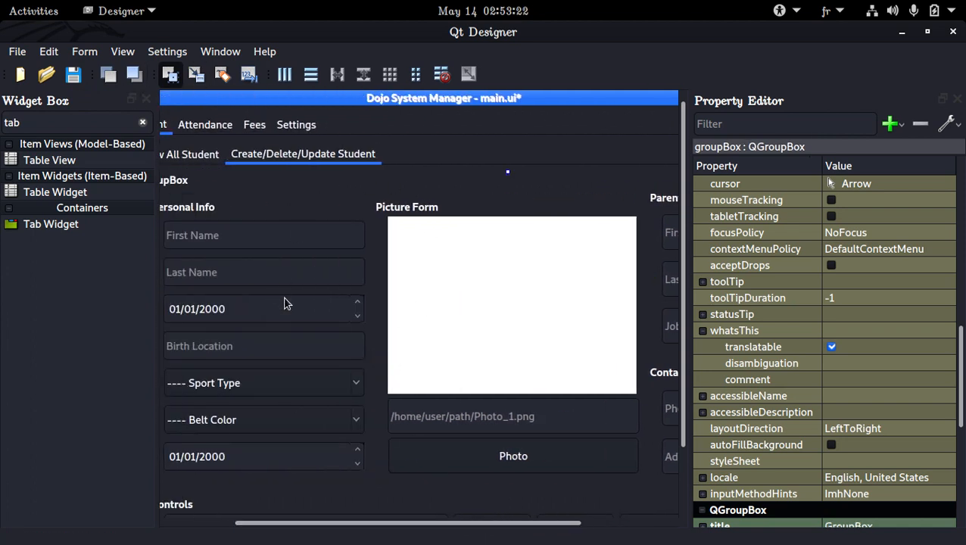
{"action": "left_click", "coordinate": [334, 209]}
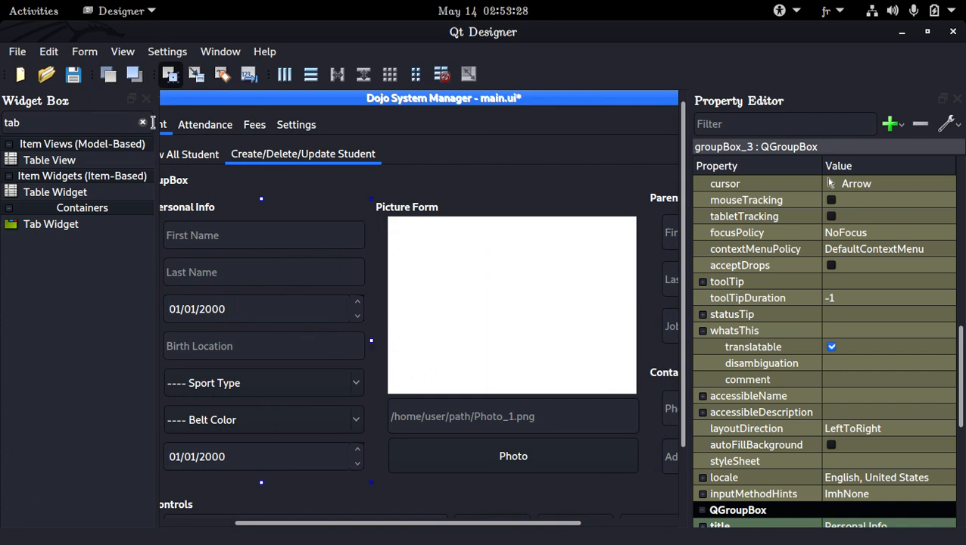
{"action": "left_click", "coordinate": [146, 98]}
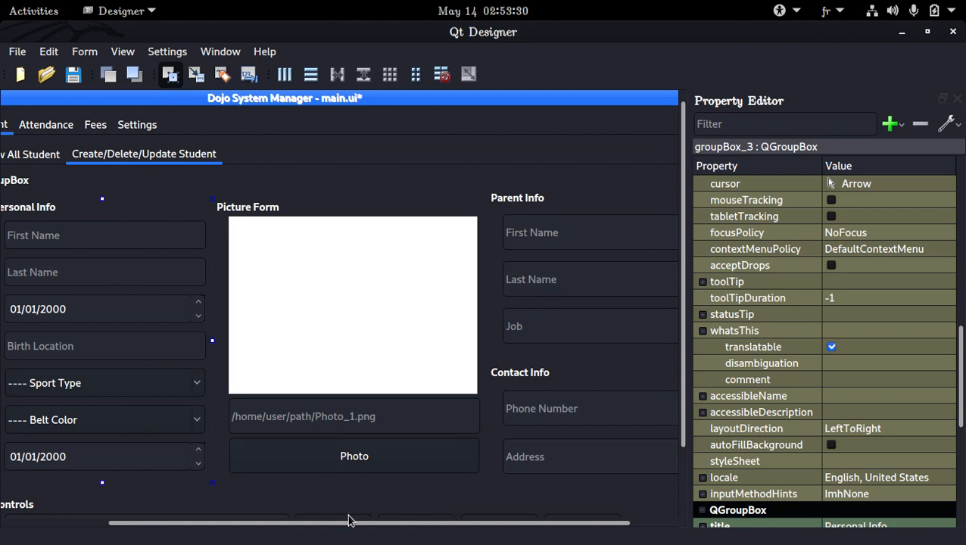
{"action": "left_click_drag", "start_coordinate": [349, 521], "coordinate": [249, 527]}
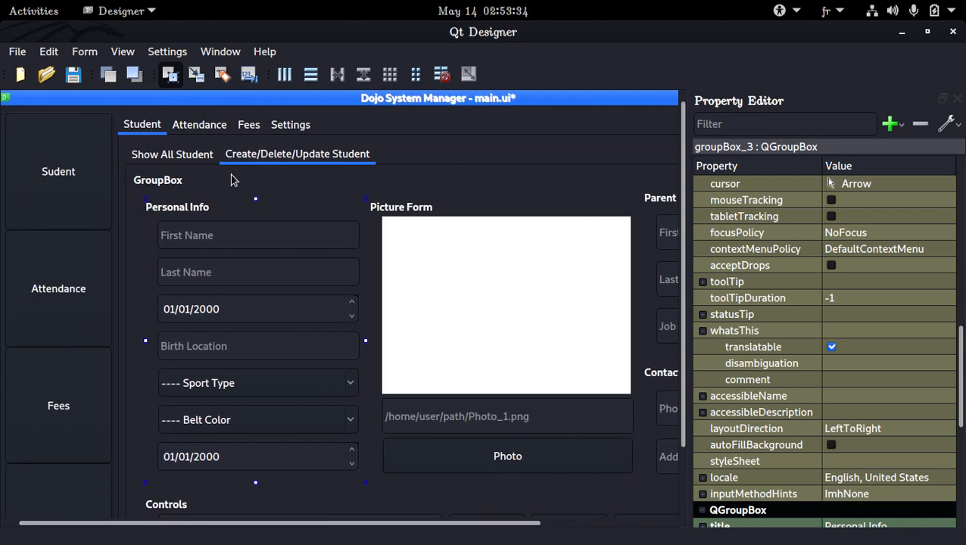
{"action": "key", "text": "ctrl+s"}
Step: Inspect the student form's group boxes and controls by scrolling across the page
{"action": "key", "text": "alt+Tab"}
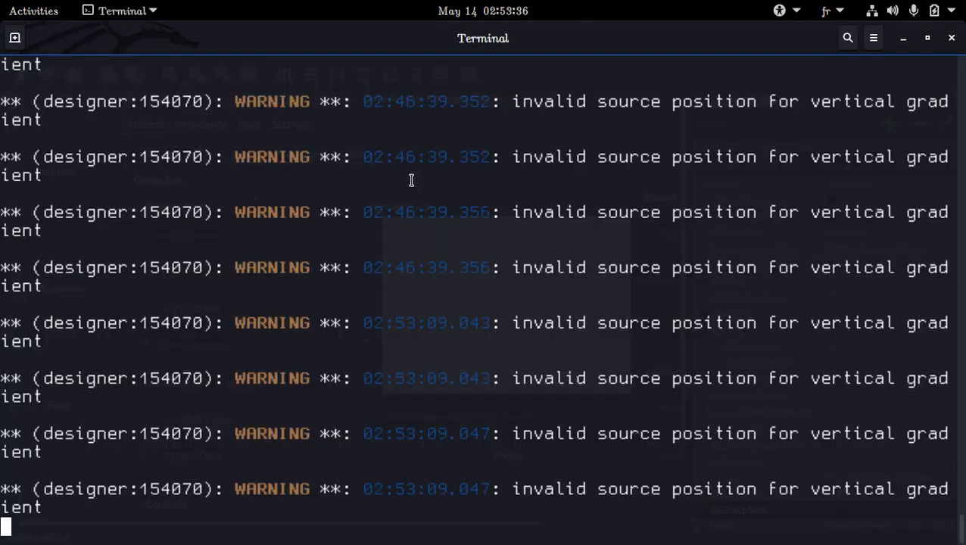
{"action": "key", "text": "alt+Tab"}
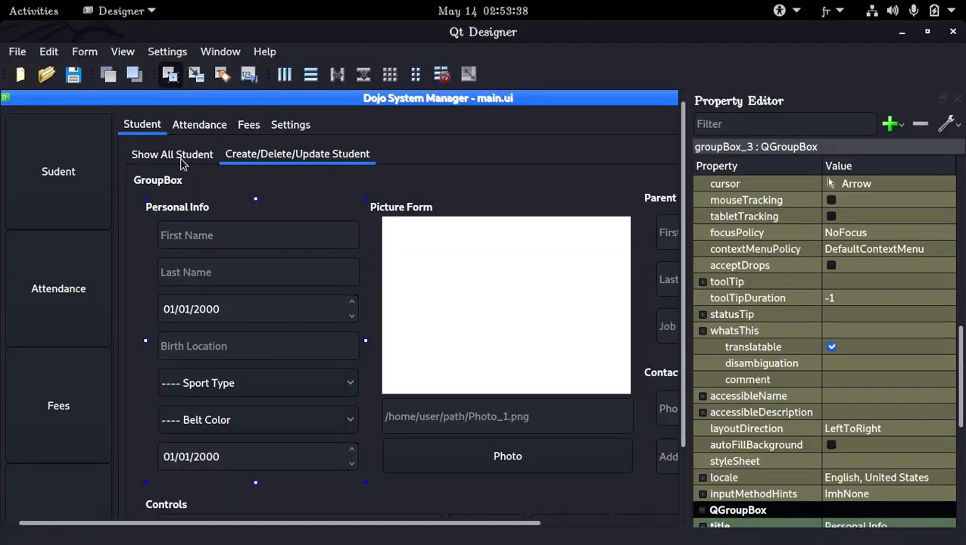
{"action": "scroll", "coordinate": [399, 364], "scroll_direction": "down", "scroll_amount": 2}
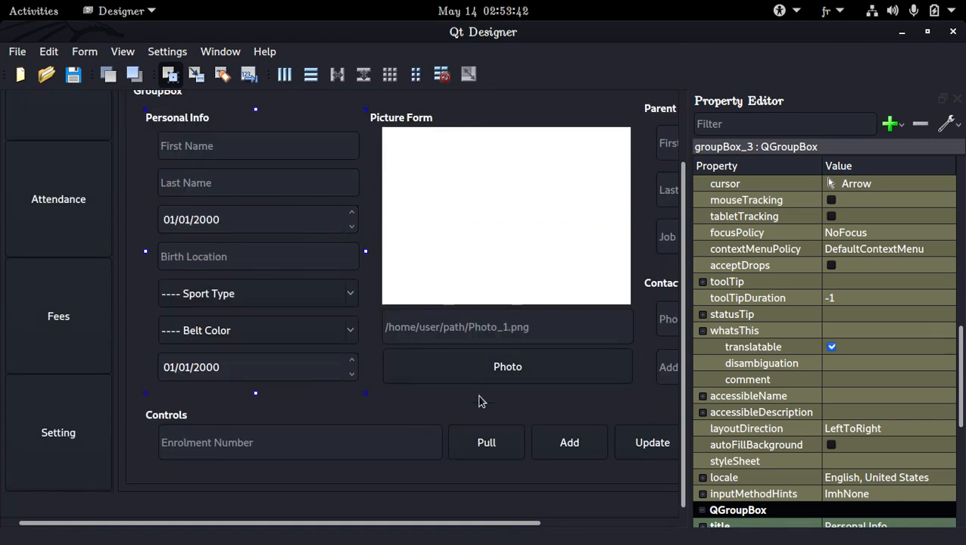
{"action": "left_click_drag", "start_coordinate": [538, 523], "coordinate": [659, 532]}
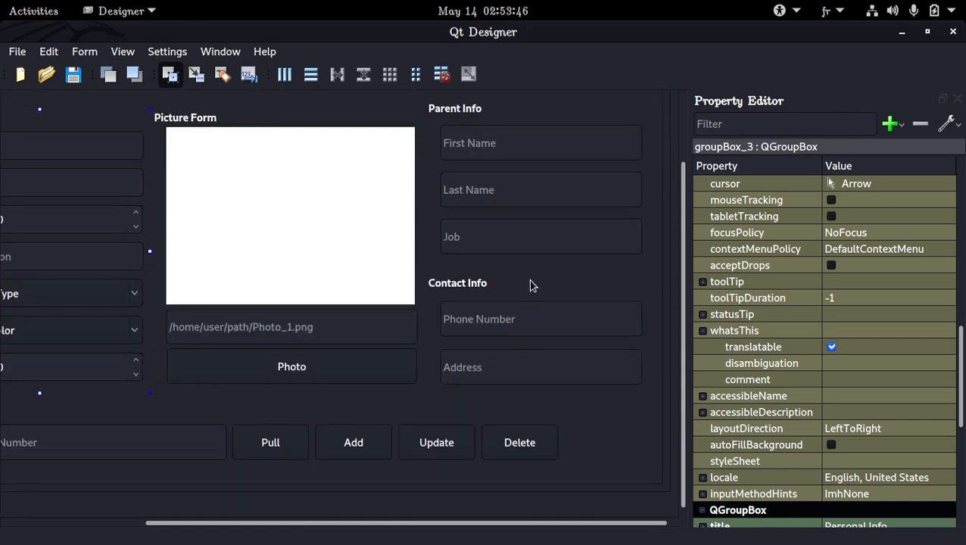
{"action": "left_click", "coordinate": [544, 268]}
{"action": "scroll", "coordinate": [491, 280], "scroll_direction": "up", "scroll_amount": 2}
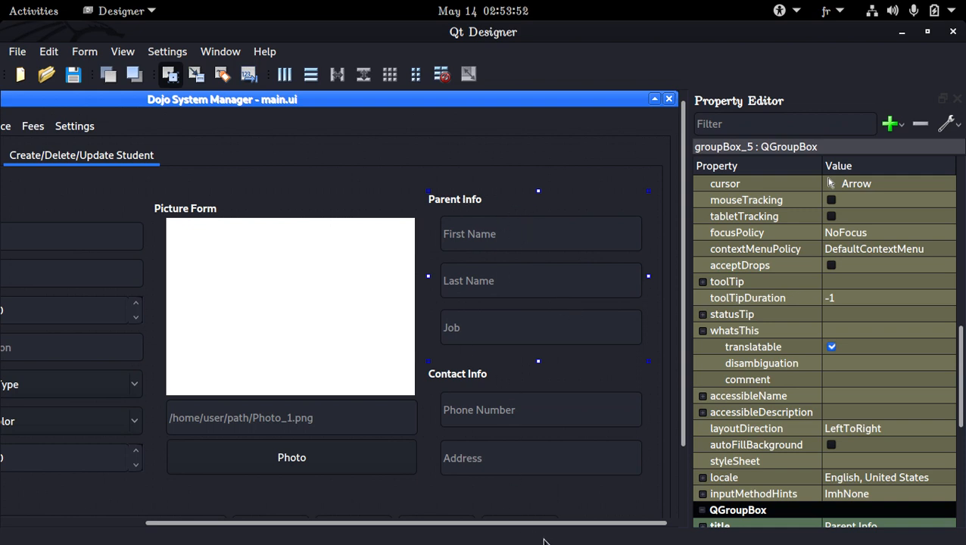
{"action": "left_click_drag", "start_coordinate": [553, 524], "coordinate": [425, 521]}
{"action": "scroll", "coordinate": [452, 413], "scroll_direction": "down", "scroll_amount": 3}
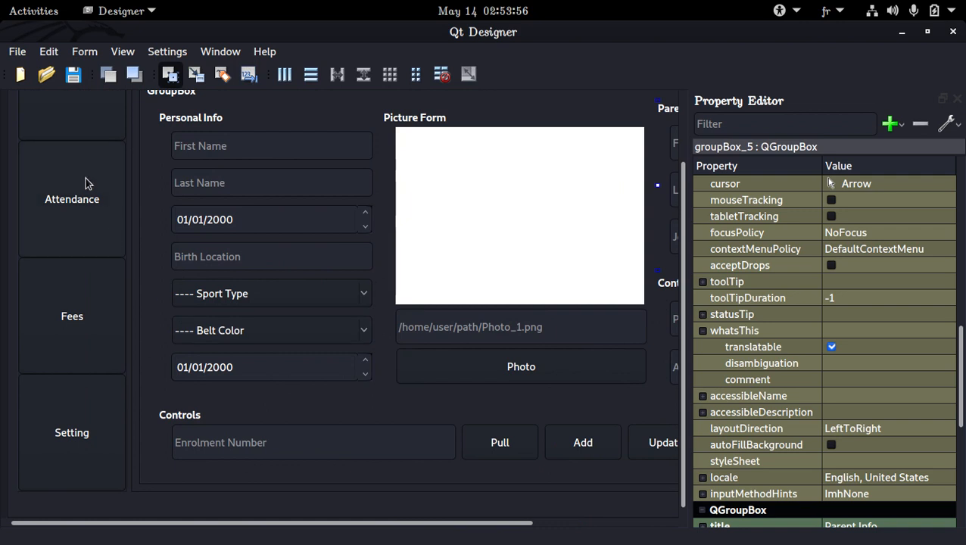
{"action": "scroll", "coordinate": [85, 183], "scroll_direction": "up", "scroll_amount": 3}
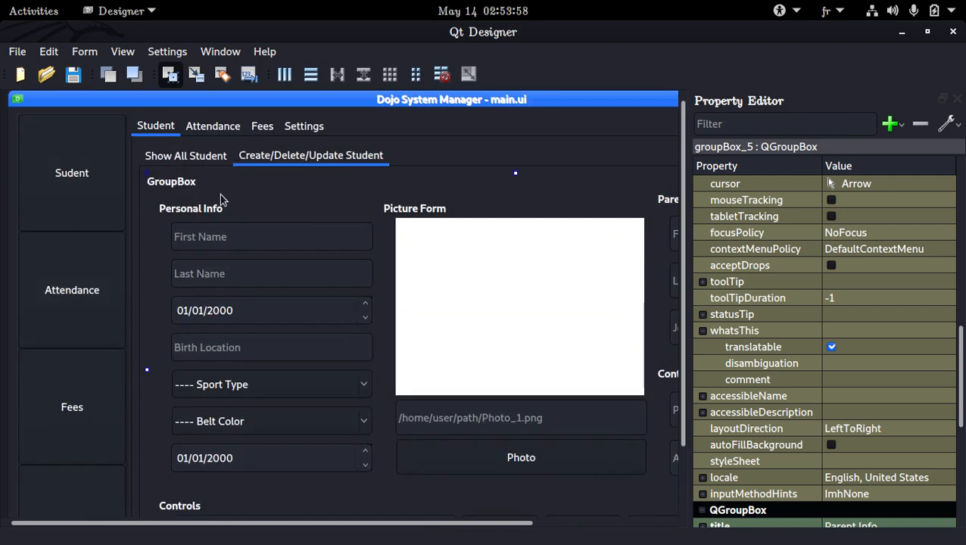
{"action": "left_click", "coordinate": [182, 219]}
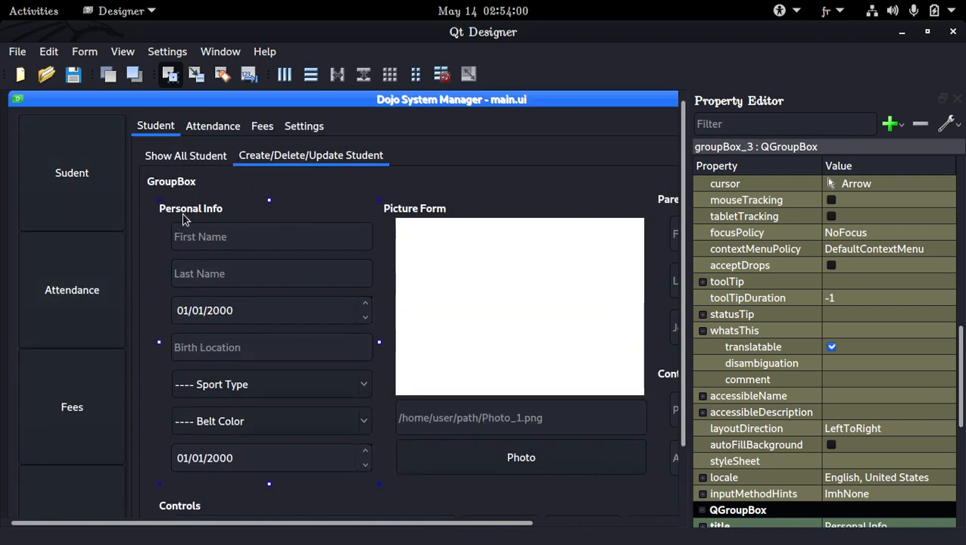
{"action": "scroll", "coordinate": [418, 241], "scroll_direction": "down", "scroll_amount": 2}
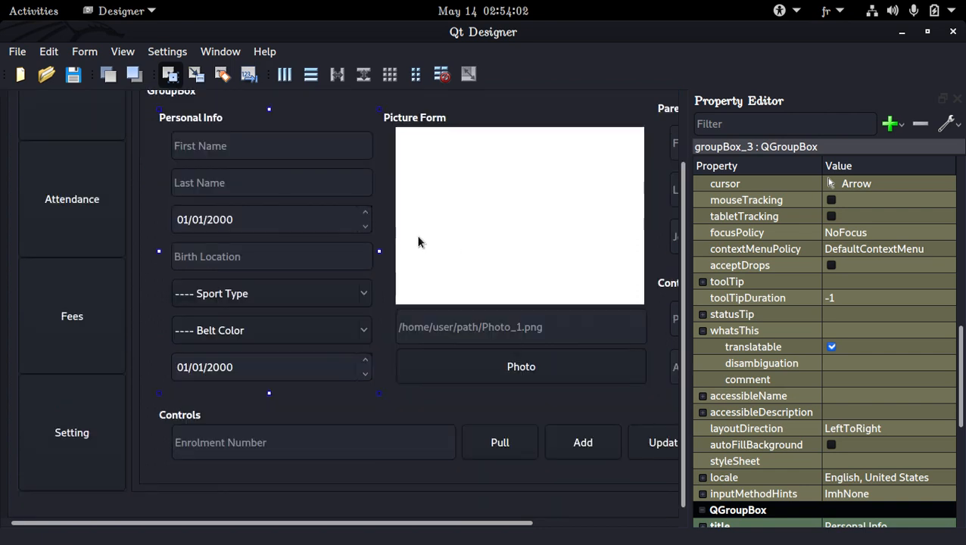
{"action": "scroll", "coordinate": [379, 251], "scroll_direction": "up", "scroll_amount": 2}
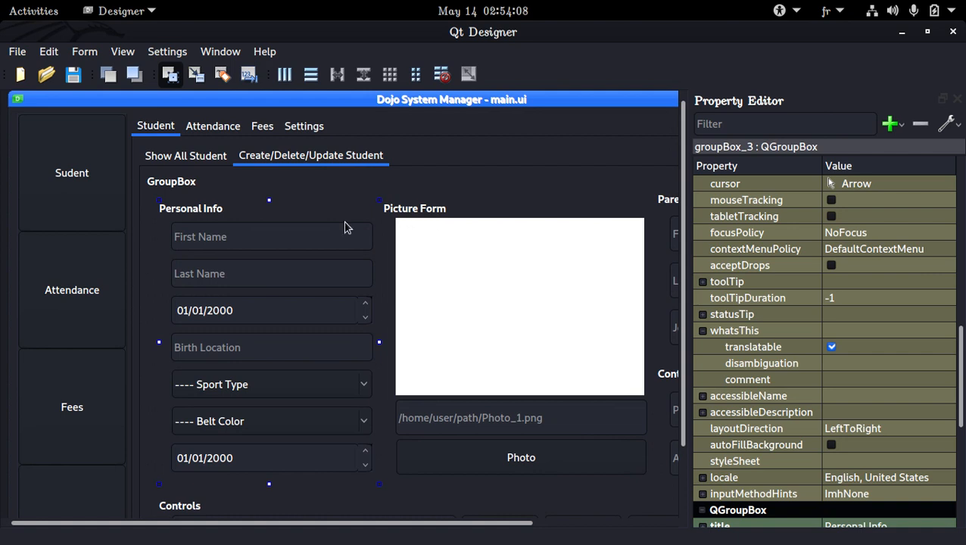
{"action": "scroll", "coordinate": [345, 227], "scroll_direction": "down", "scroll_amount": 2}
{"action": "scroll", "coordinate": [374, 229], "scroll_direction": "up", "scroll_amount": 2}
Step: Make Create/Delete/Update Student the current student sub-tab and save the form
{"action": "left_click", "coordinate": [204, 163]}
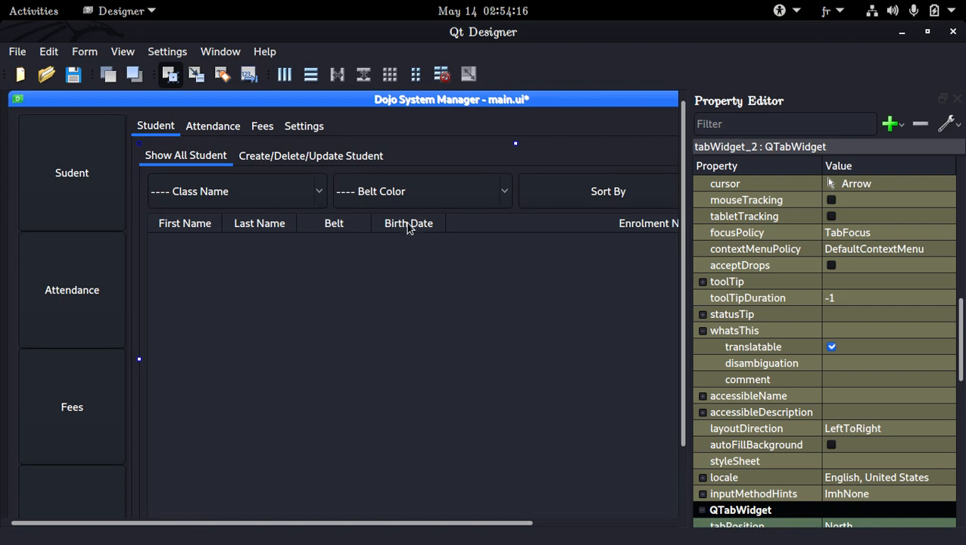
{"action": "left_click", "coordinate": [327, 158]}
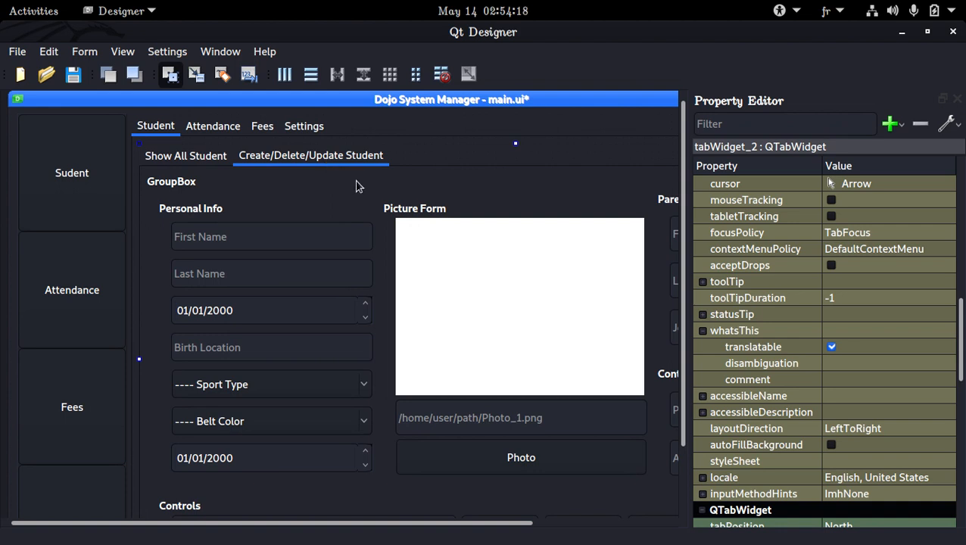
{"action": "key", "text": "ctrl+s"}
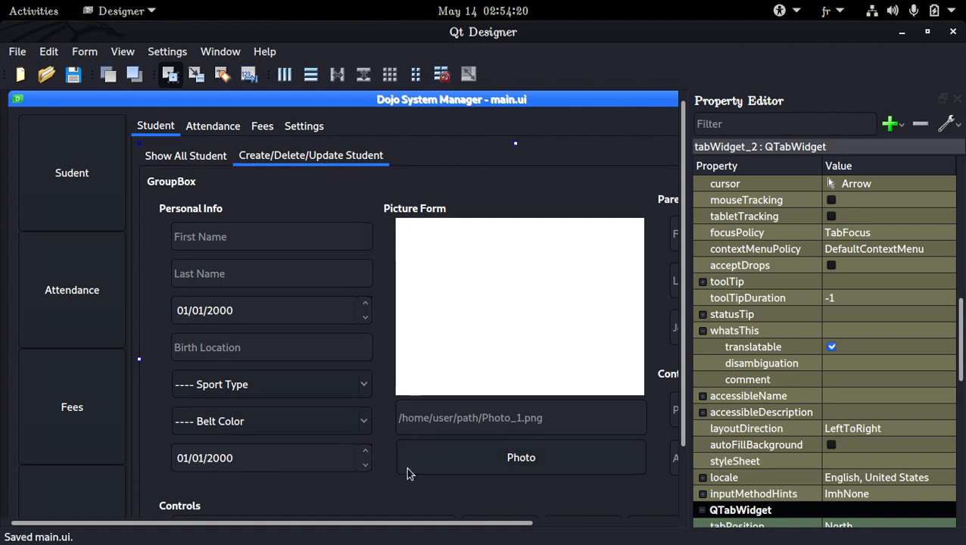
Step: Browse the Show All Student page and the Attendance, Fees and Settings outer tabs
{"action": "left_click", "coordinate": [219, 160]}
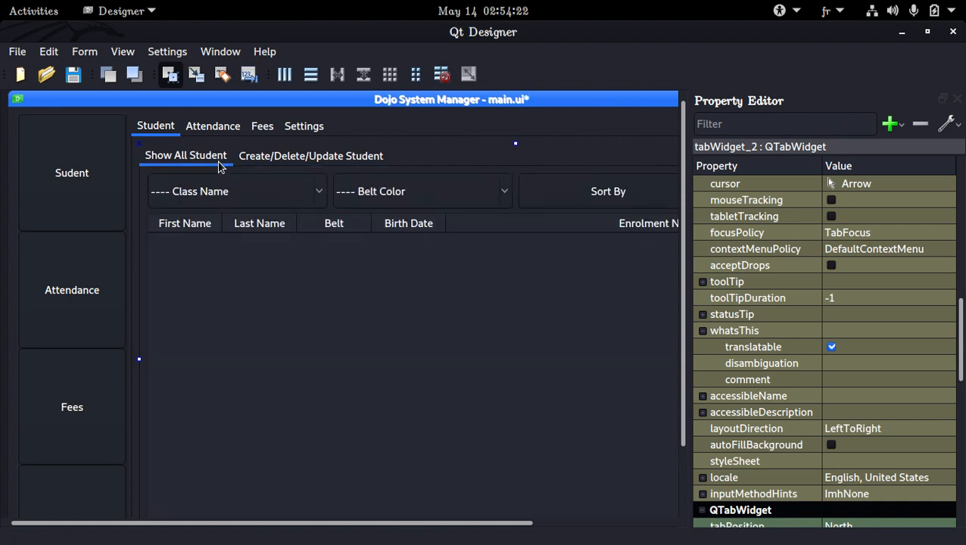
{"action": "scroll", "coordinate": [79, 268], "scroll_direction": "down", "scroll_amount": 2}
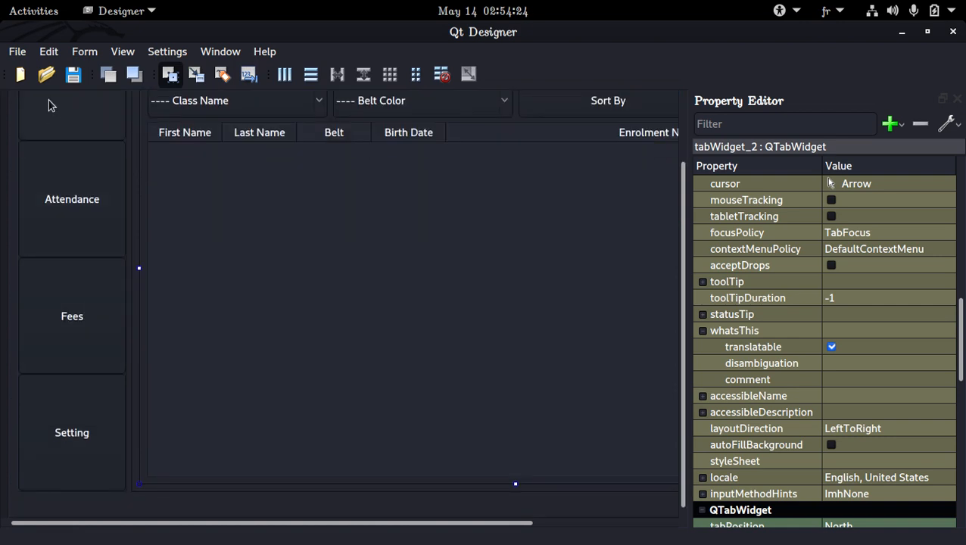
{"action": "scroll", "coordinate": [102, 266], "scroll_direction": "up", "scroll_amount": 2}
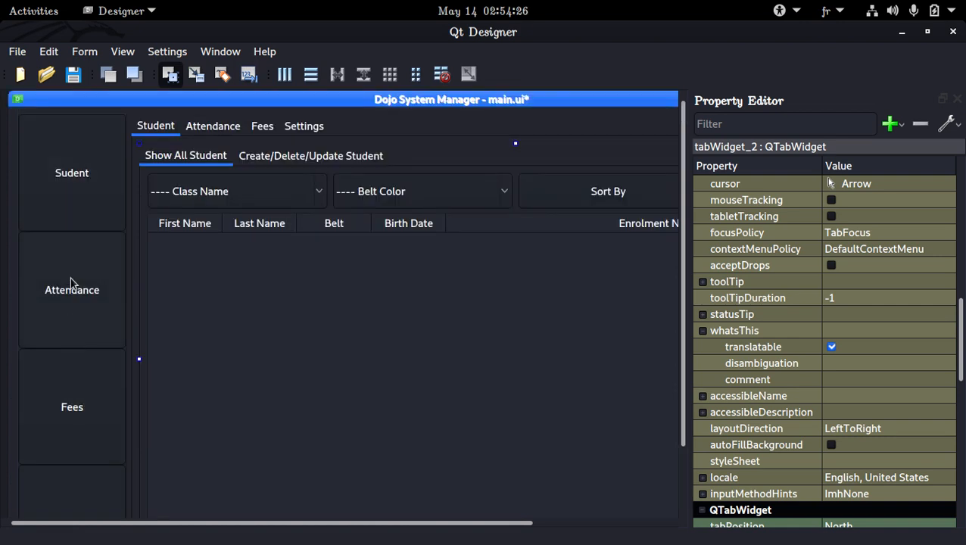
{"action": "left_click", "coordinate": [206, 126]}
{"action": "left_click", "coordinate": [262, 126]}
{"action": "left_click", "coordinate": [299, 127]}
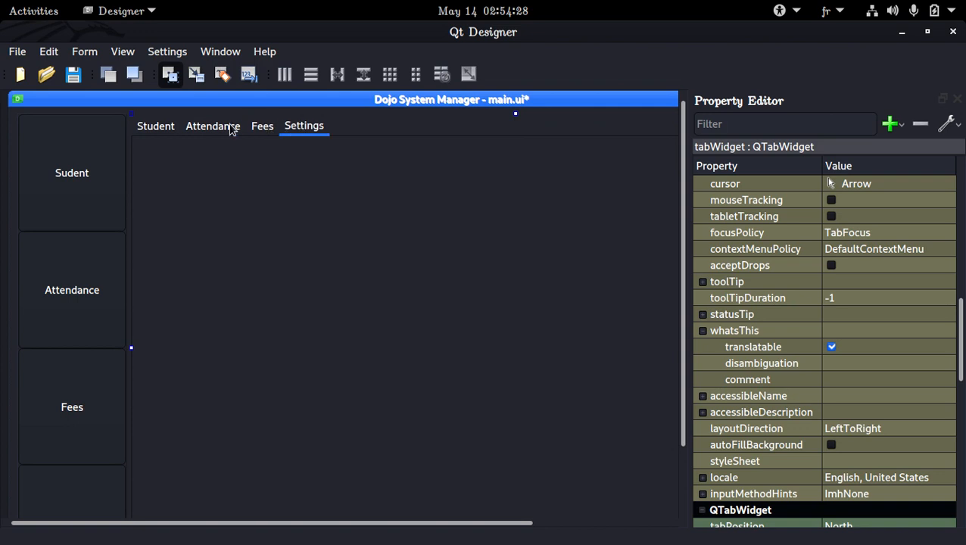
Step: Make Student and its Show All Student sub-tab the current tabs of the form and save it
{"action": "left_click", "coordinate": [176, 127]}
{"action": "scroll", "coordinate": [73, 261], "scroll_direction": "down", "scroll_amount": 2}
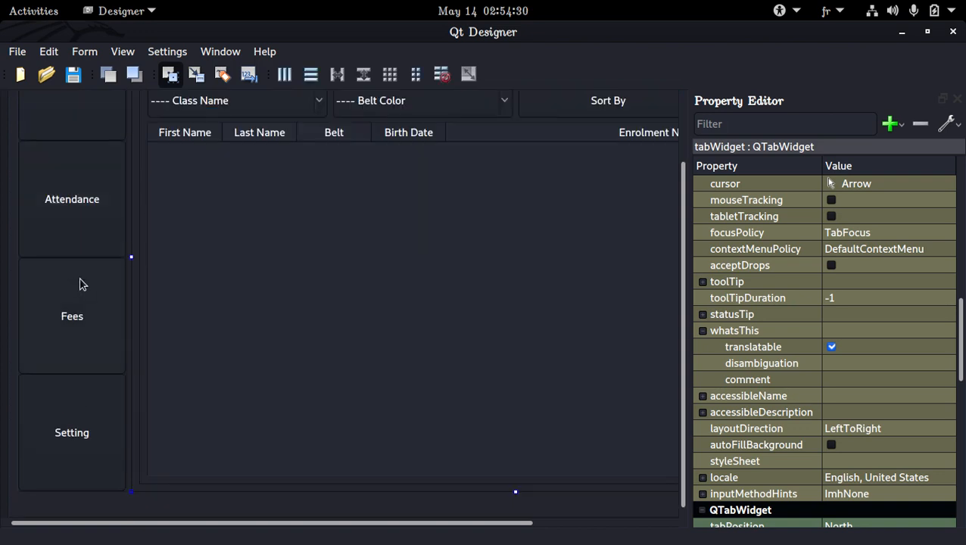
{"action": "scroll", "coordinate": [74, 210], "scroll_direction": "up", "scroll_amount": 2}
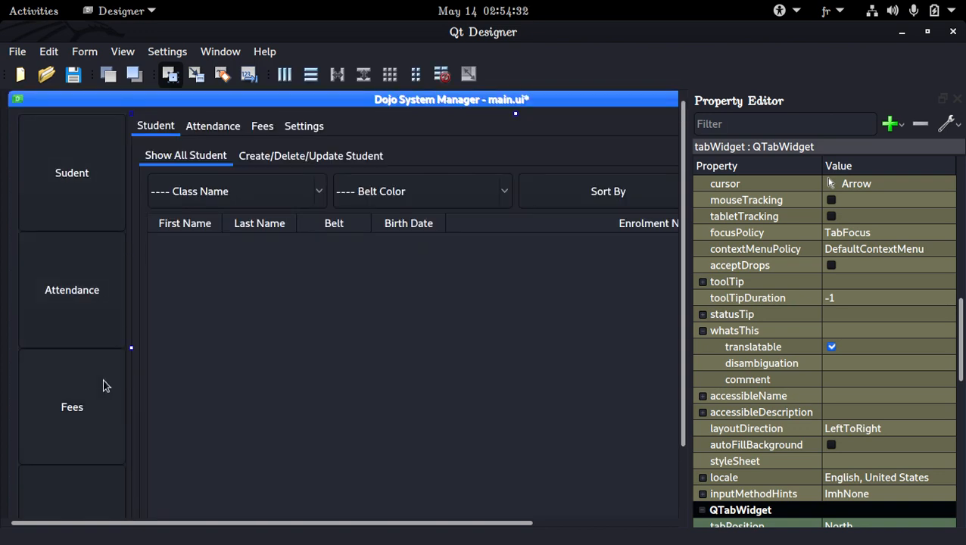
{"action": "left_click", "coordinate": [217, 127]}
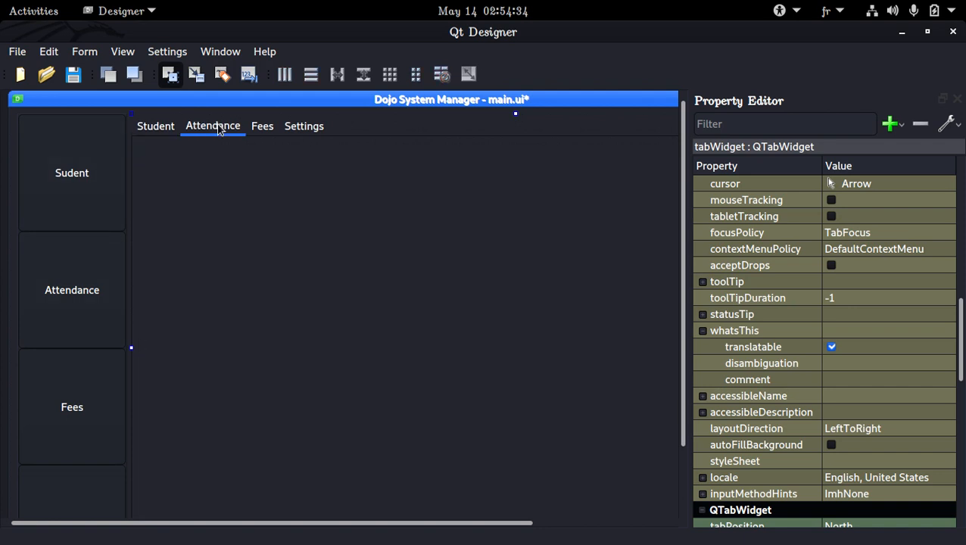
{"action": "left_click", "coordinate": [258, 126]}
{"action": "left_click", "coordinate": [305, 125]}
{"action": "left_click", "coordinate": [153, 127]}
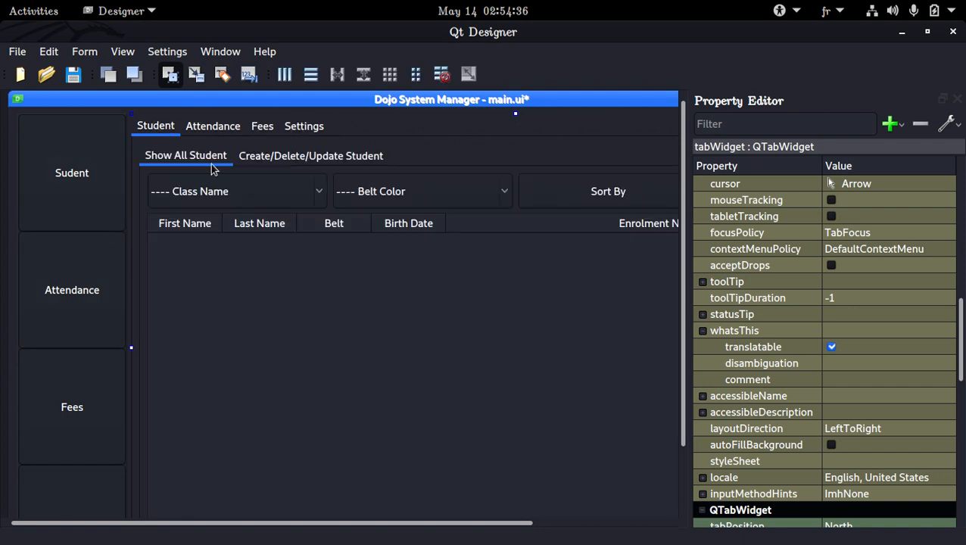
{"action": "left_click", "coordinate": [307, 156]}
{"action": "left_click", "coordinate": [221, 156]}
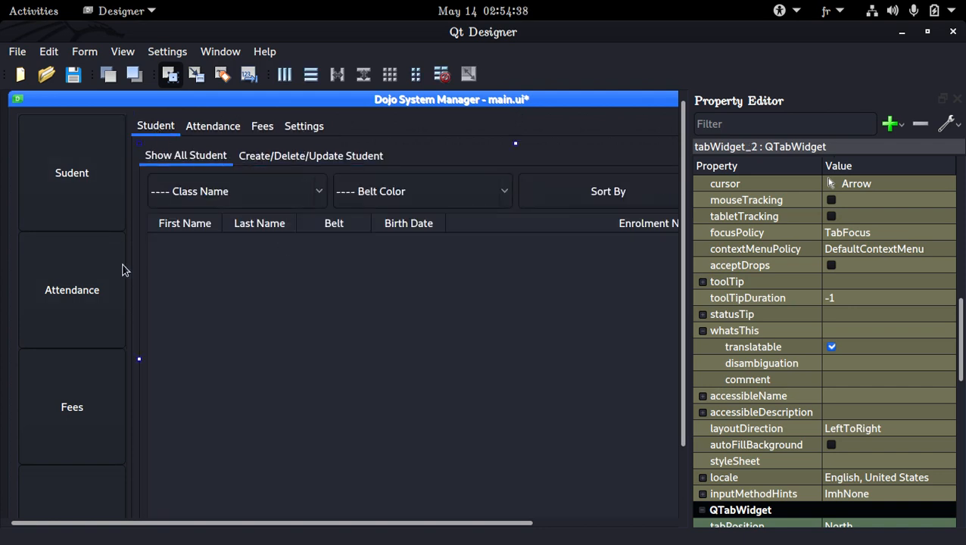
{"action": "left_click", "coordinate": [216, 126]}
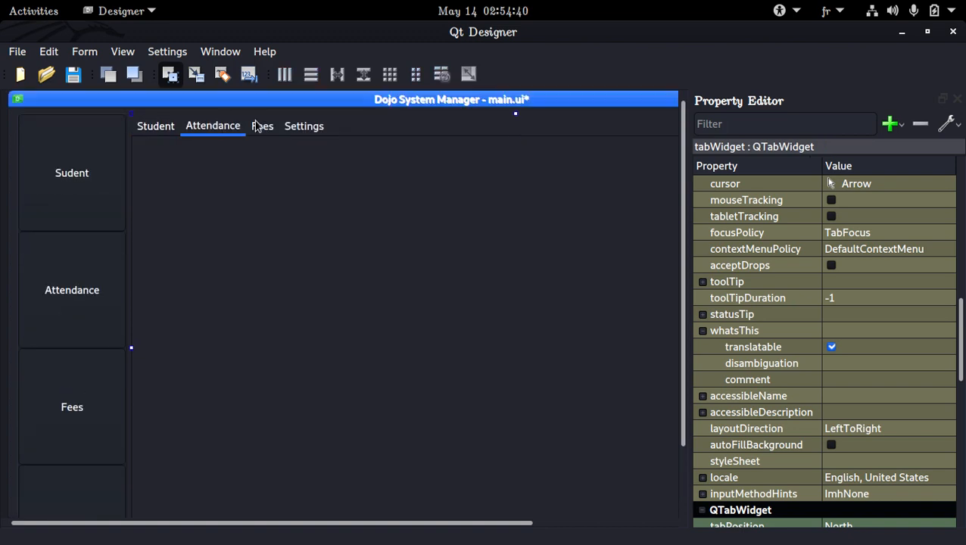
{"action": "left_click", "coordinate": [257, 125]}
{"action": "left_click", "coordinate": [297, 128]}
{"action": "left_click", "coordinate": [214, 132]}
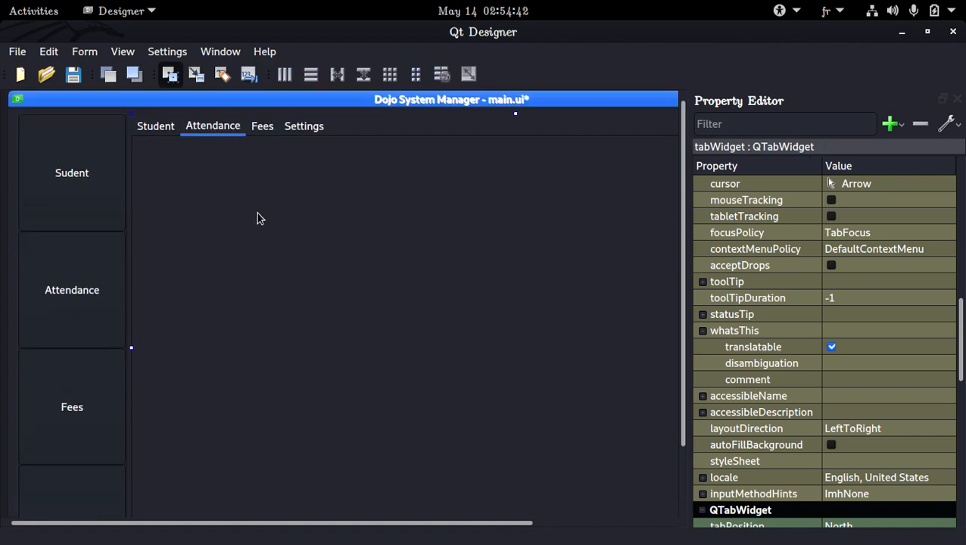
{"action": "left_click", "coordinate": [151, 134]}
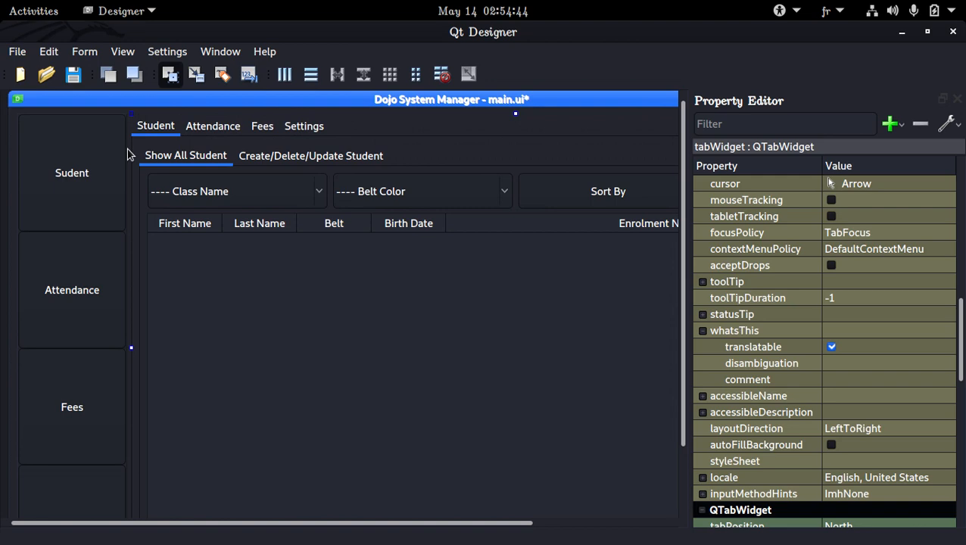
{"action": "key", "text": "ctrl+s"}
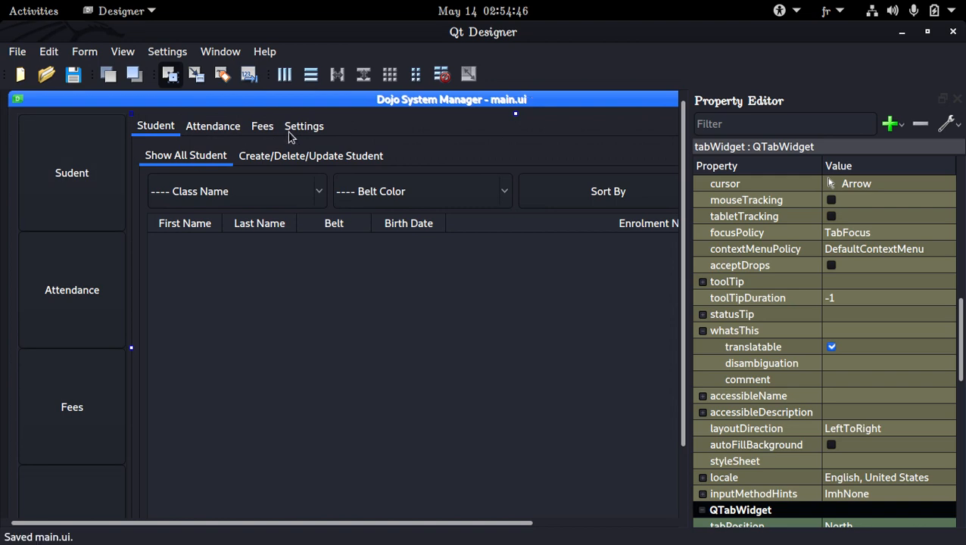
Step: Close Qt Designer, clear the terminal, and run the app with python3 -B index.py
{"action": "left_click", "coordinate": [951, 31]}
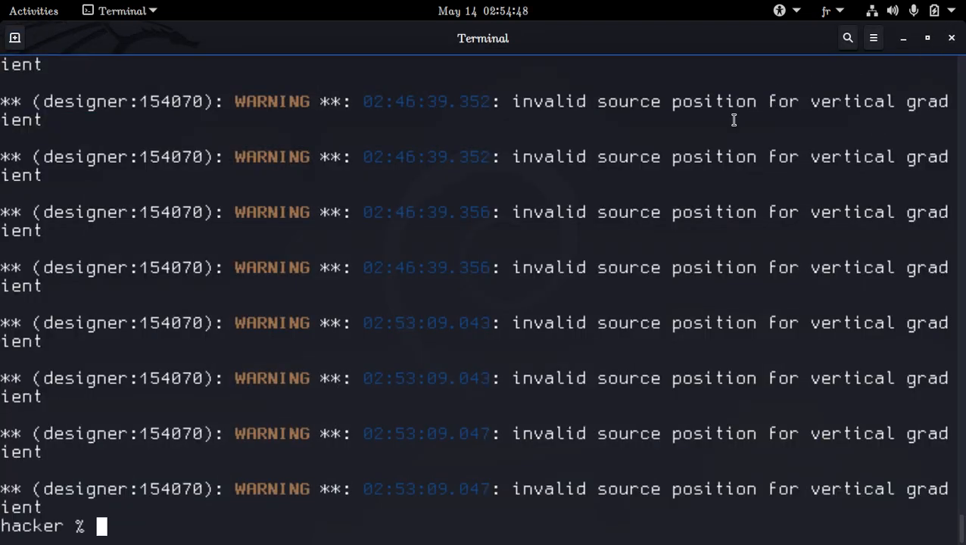
{"action": "type", "text": "clear"}
{"action": "key", "text": "Return"}
{"action": "type", "text": "py"}
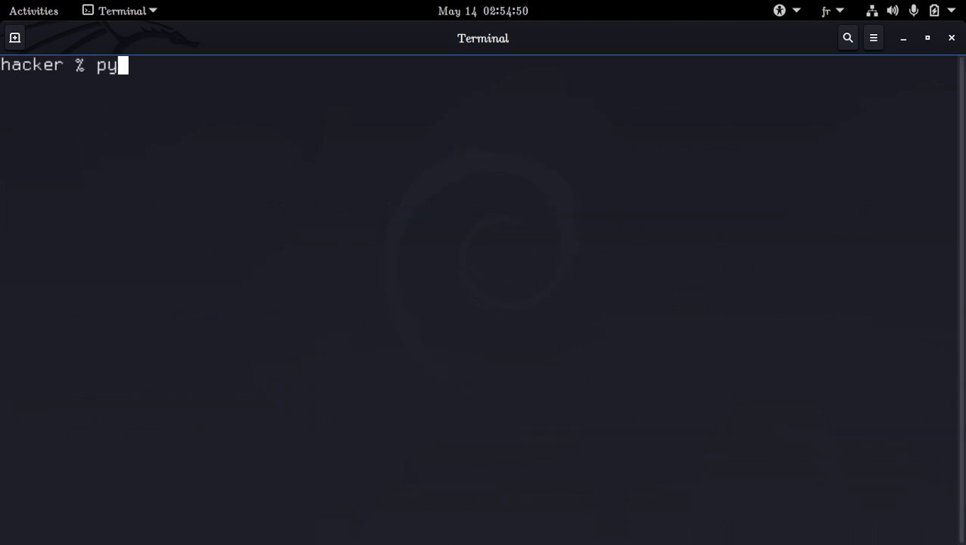
{"action": "type", "text": "thon3 (V"}
{"action": "key", "text": "BackSpace"}
{"action": "key", "text": "BackSpace"}
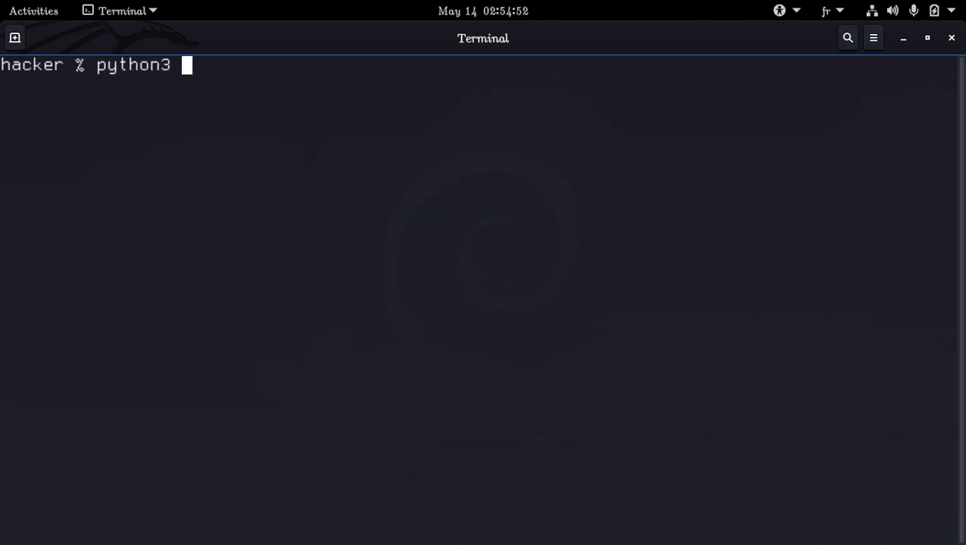
{"action": "type", "text": "6"}
{"action": "key", "text": "BackSpace"}
{"action": "type", "text": "-B index.py"}
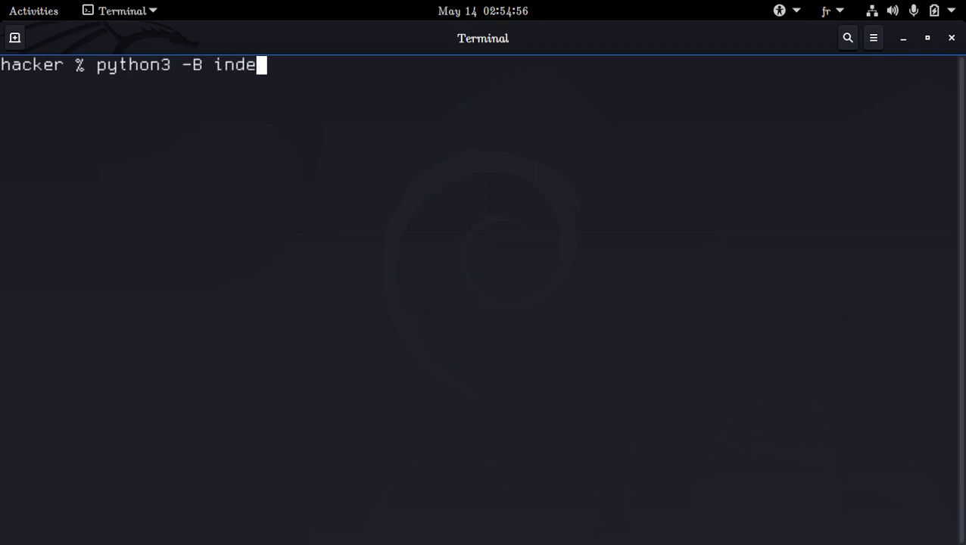
{"action": "key", "text": "Return"}
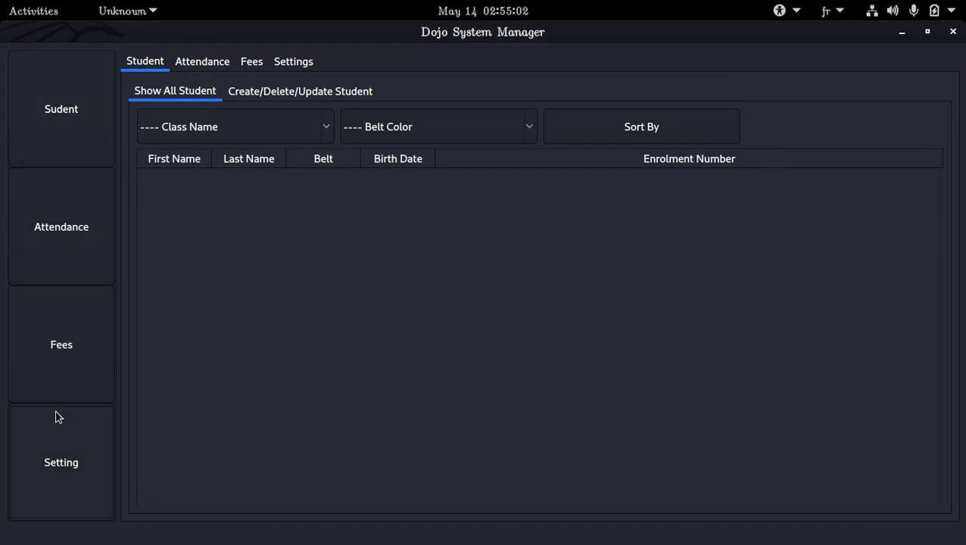
Step: Browse the running app's outer tabs and its two Student sub-tabs
{"action": "left_click", "coordinate": [185, 62]}
{"action": "left_click", "coordinate": [249, 62]}
{"action": "left_click", "coordinate": [284, 63]}
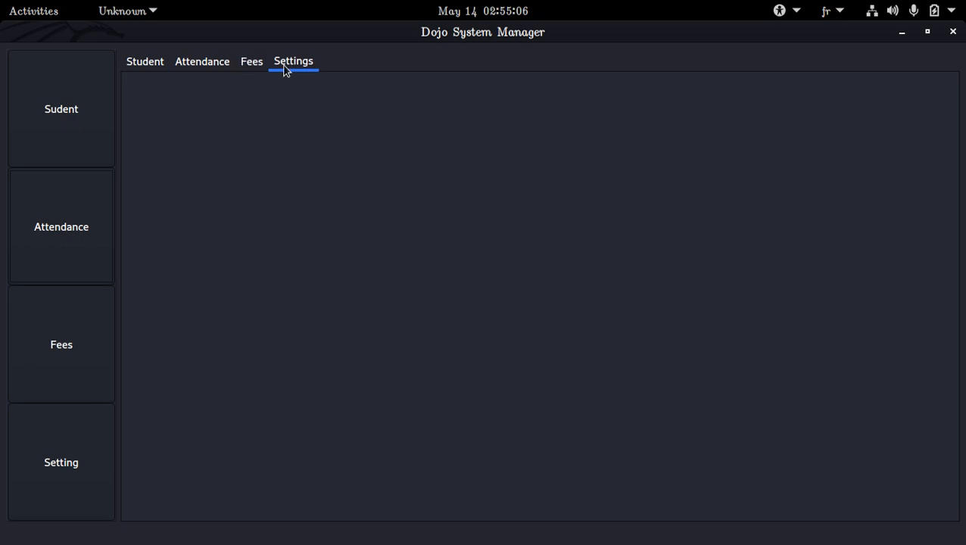
{"action": "left_click", "coordinate": [251, 62]}
{"action": "left_click", "coordinate": [160, 62]}
{"action": "left_click", "coordinate": [266, 97]}
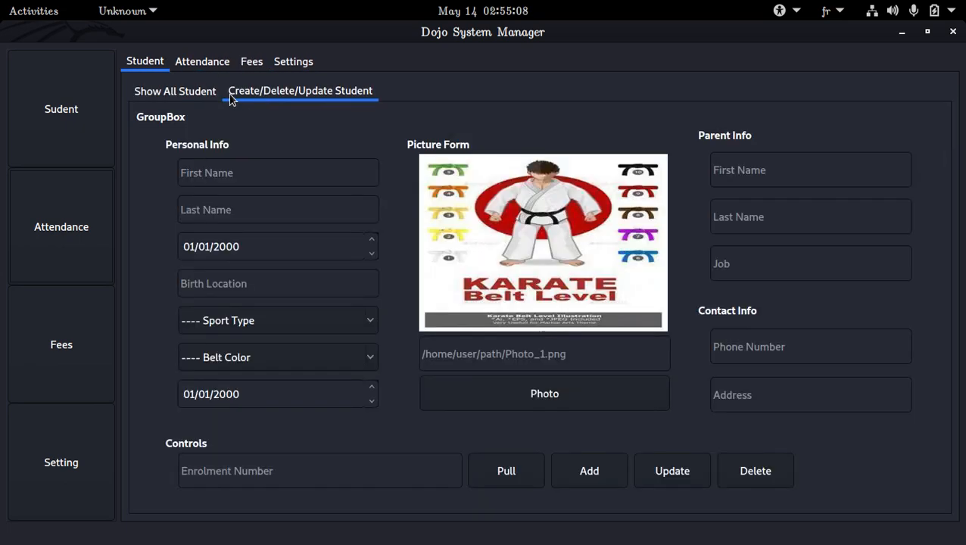
{"action": "left_click", "coordinate": [177, 90]}
{"action": "left_click", "coordinate": [268, 92]}
{"action": "left_click", "coordinate": [165, 89]}
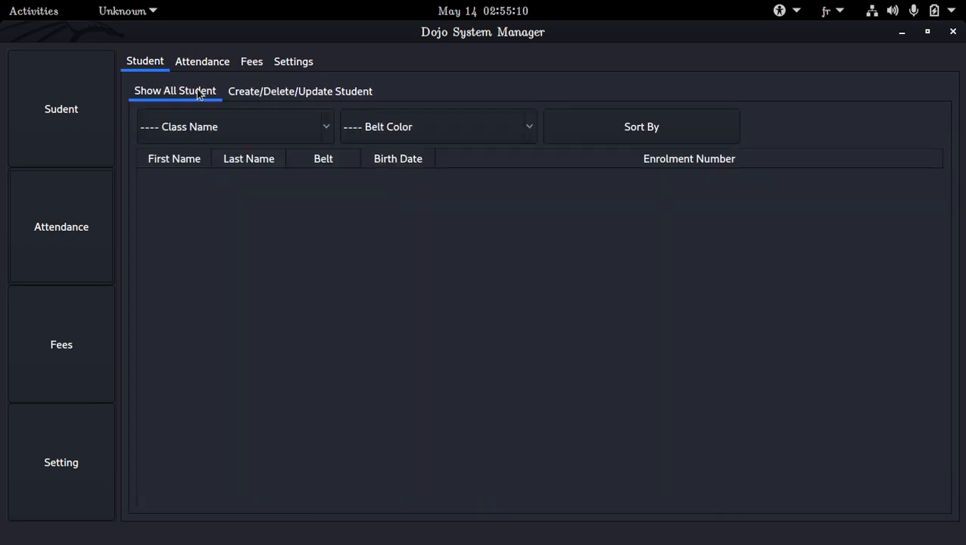
{"action": "left_click", "coordinate": [295, 97]}
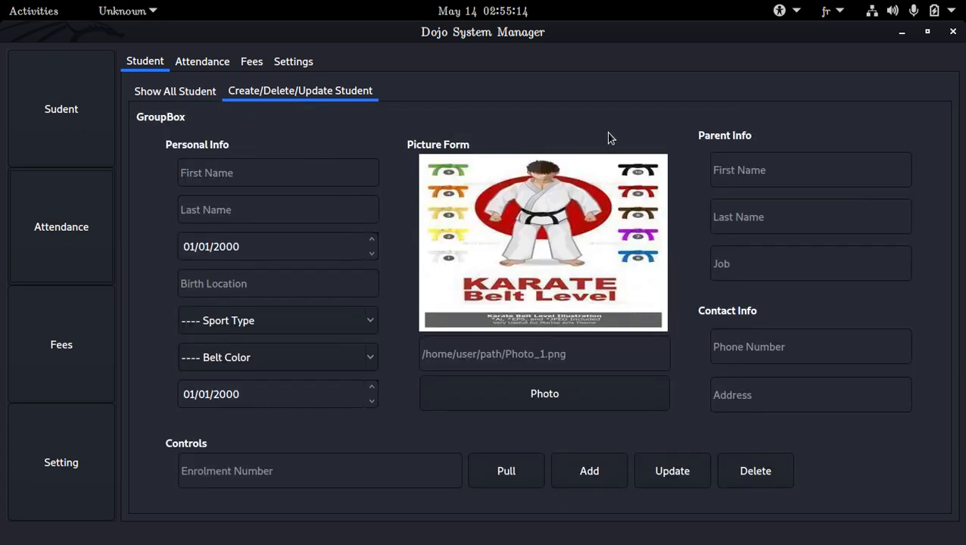
{"action": "left_click", "coordinate": [193, 91]}
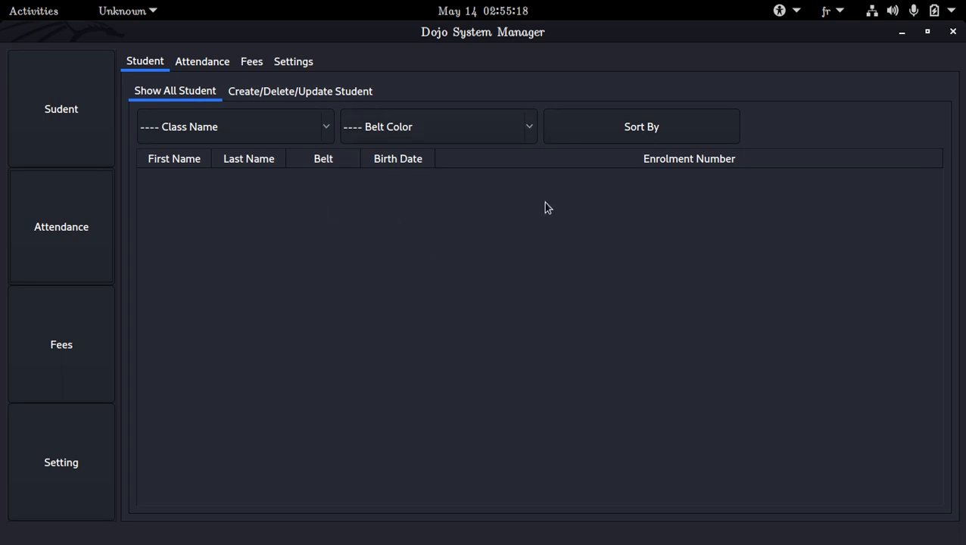
Step: Try the Class Name and Belt Color filters and the student form fields across the tabs, and close the app
{"action": "left_click", "coordinate": [237, 123]}
{"action": "left_click", "coordinate": [237, 123]}
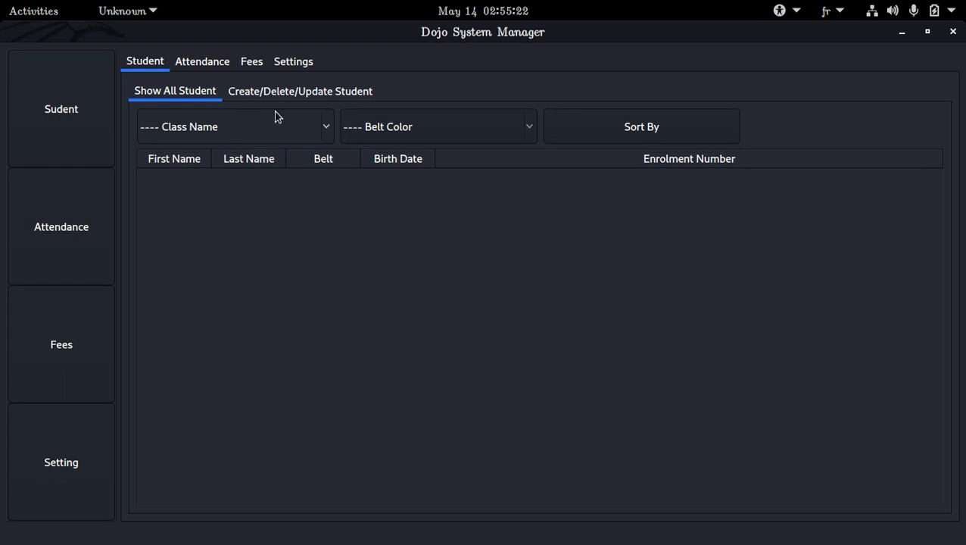
{"action": "left_click", "coordinate": [304, 96]}
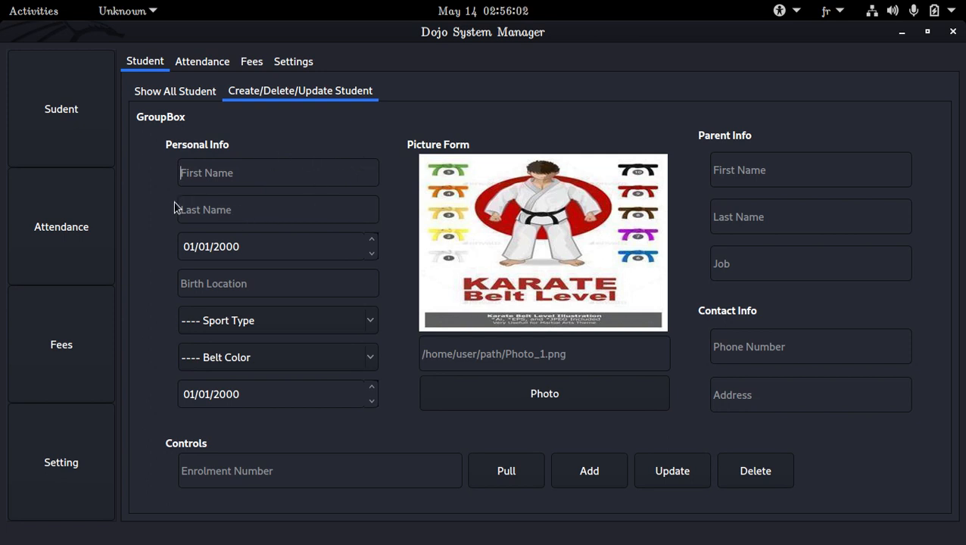
{"action": "left_click", "coordinate": [303, 178]}
{"action": "left_click", "coordinate": [225, 212]}
{"action": "left_click", "coordinate": [209, 99]}
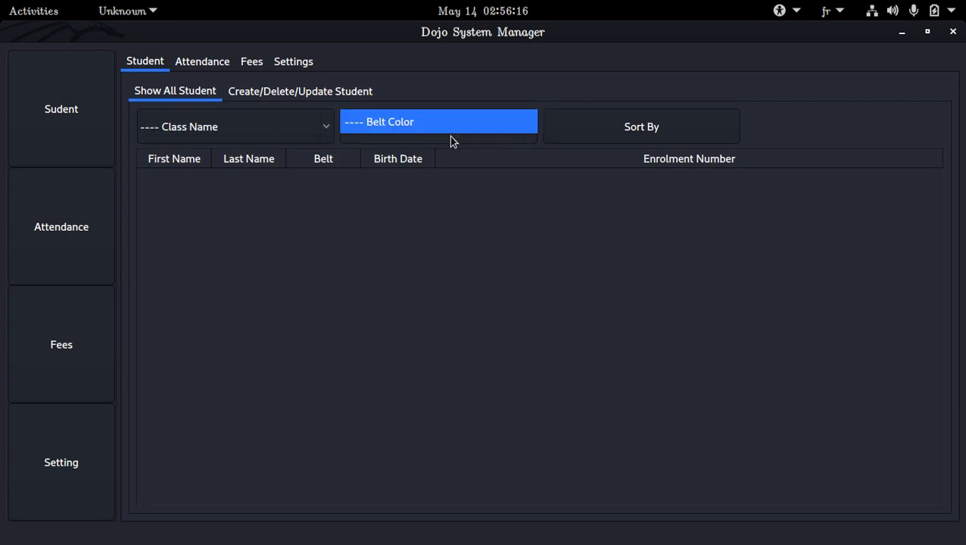
{"action": "left_click", "coordinate": [287, 89]}
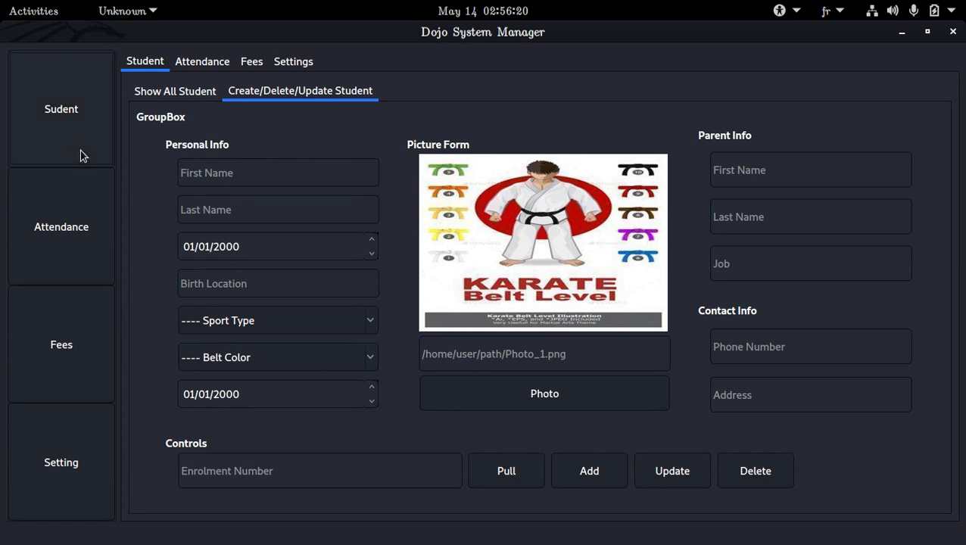
{"action": "left_click", "coordinate": [261, 68]}
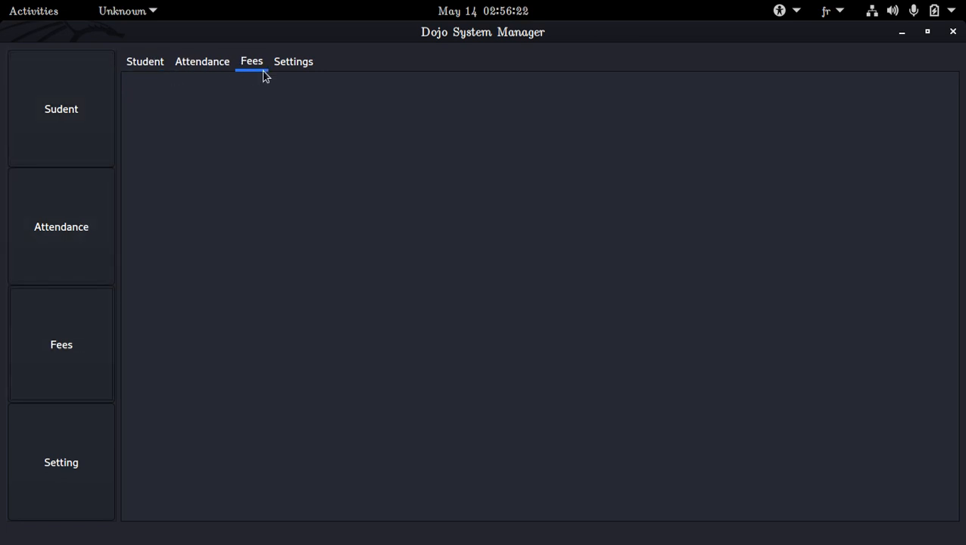
{"action": "left_click", "coordinate": [147, 64]}
{"action": "left_click", "coordinate": [198, 96]}
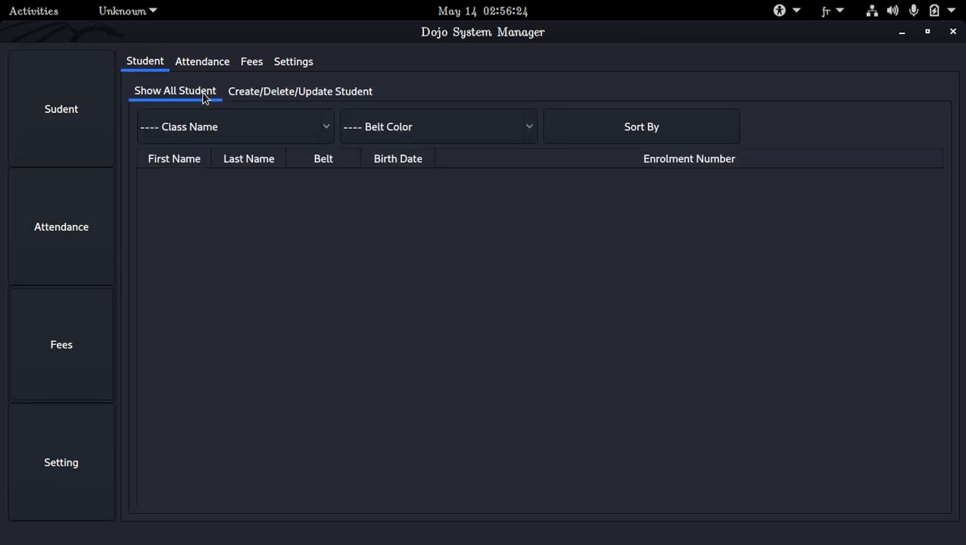
{"action": "left_click", "coordinate": [224, 65]}
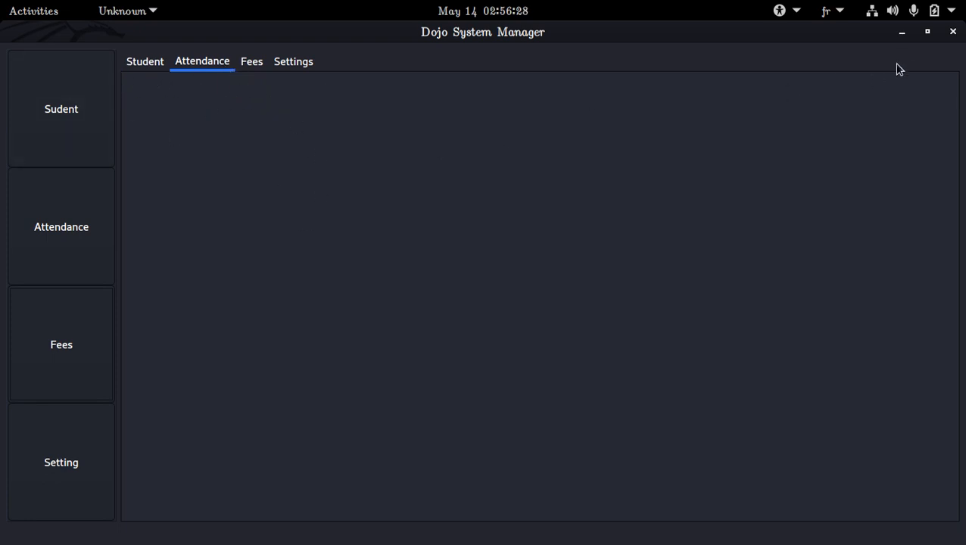
{"action": "left_click", "coordinate": [951, 33]}
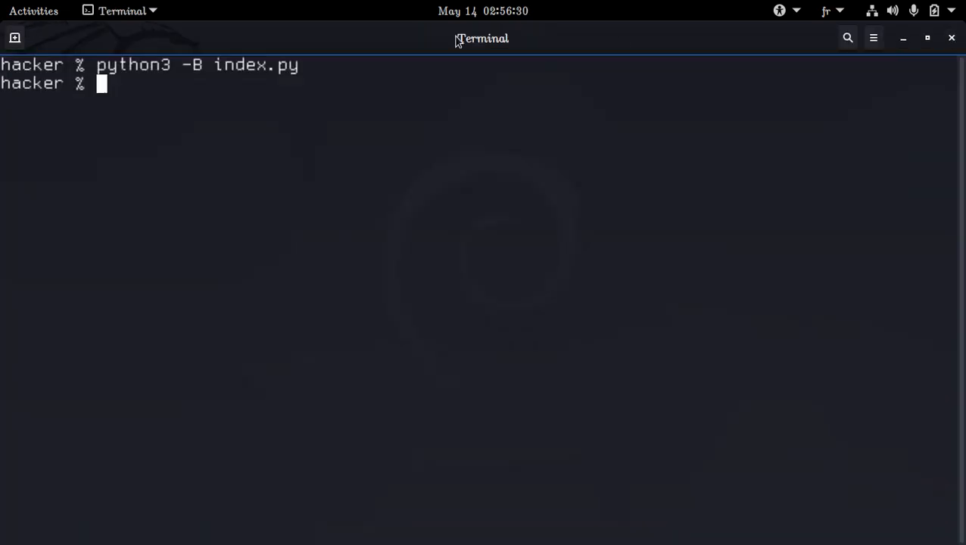
{"action": "left_click", "coordinate": [13, 6]}
{"action": "left_click", "coordinate": [144, 178]}
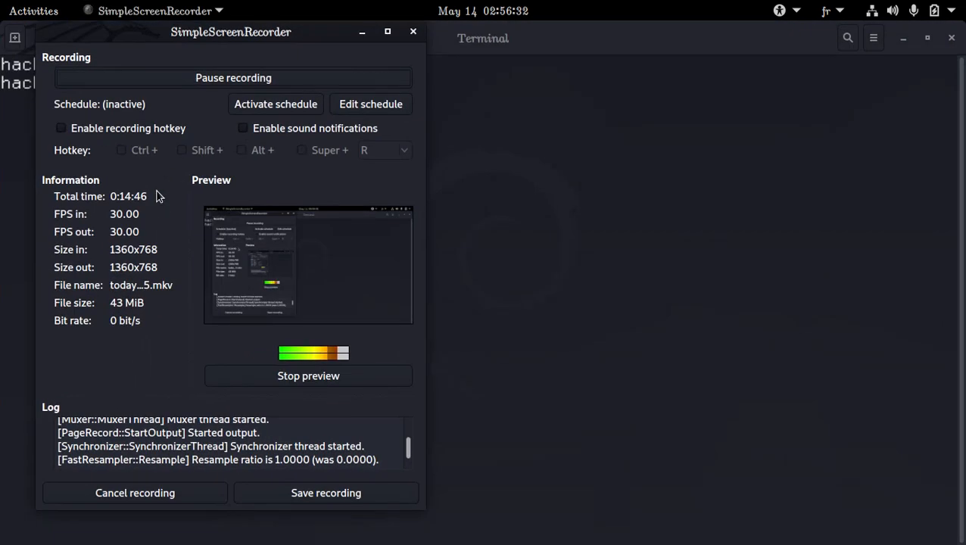